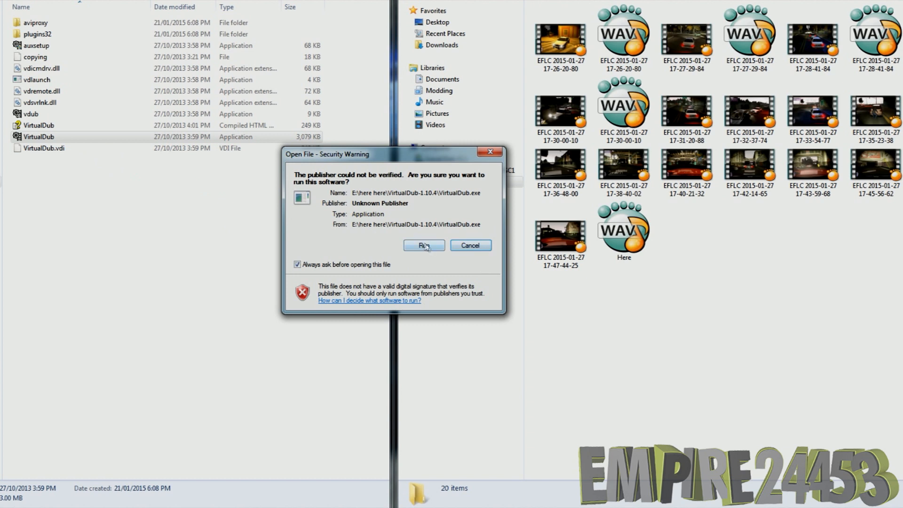
left_click(688, 117)
left_click_drag(688, 118, 228, 223)
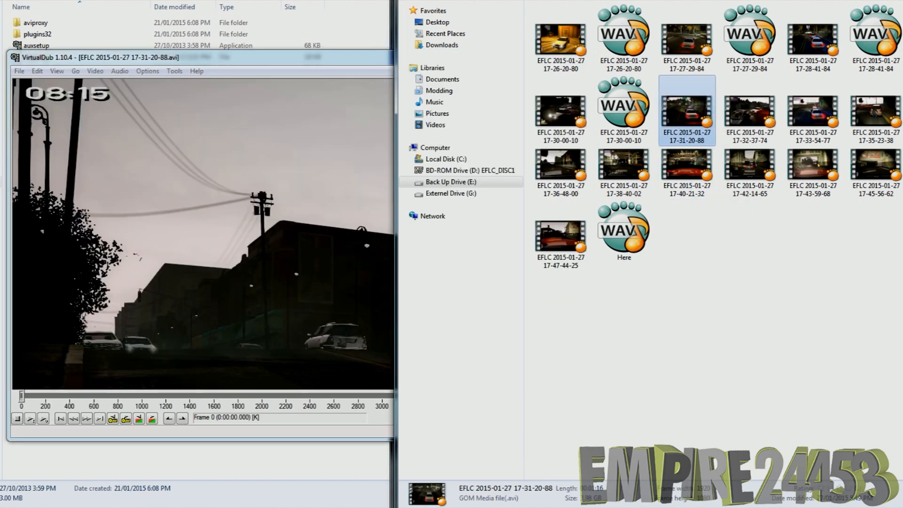
left_click(19, 71)
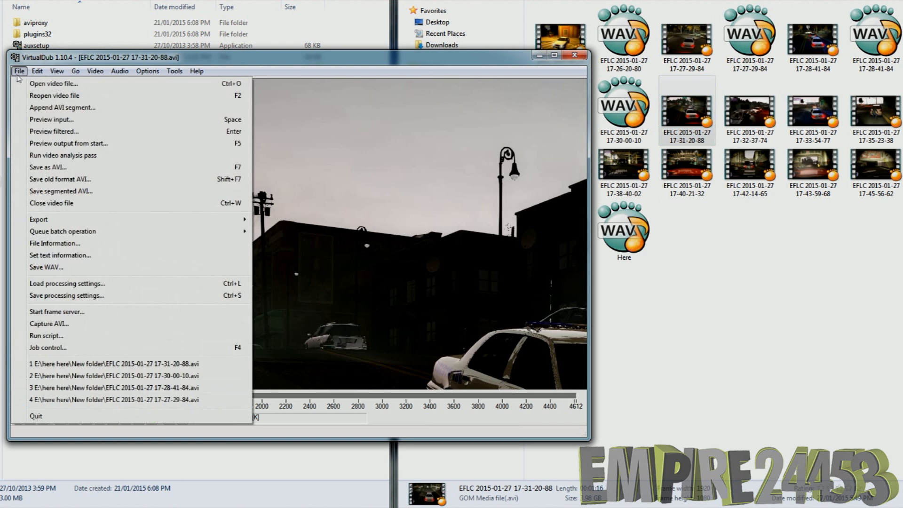
left_click(47, 267)
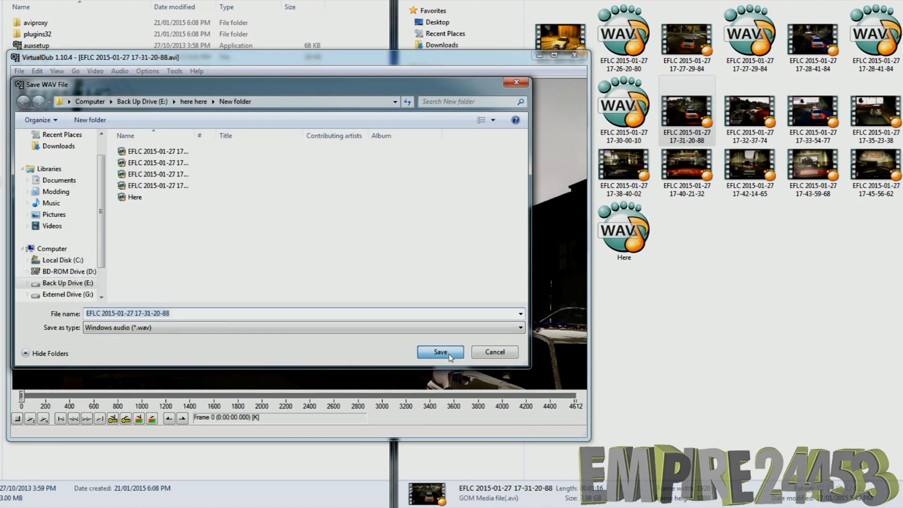
left_click(447, 355)
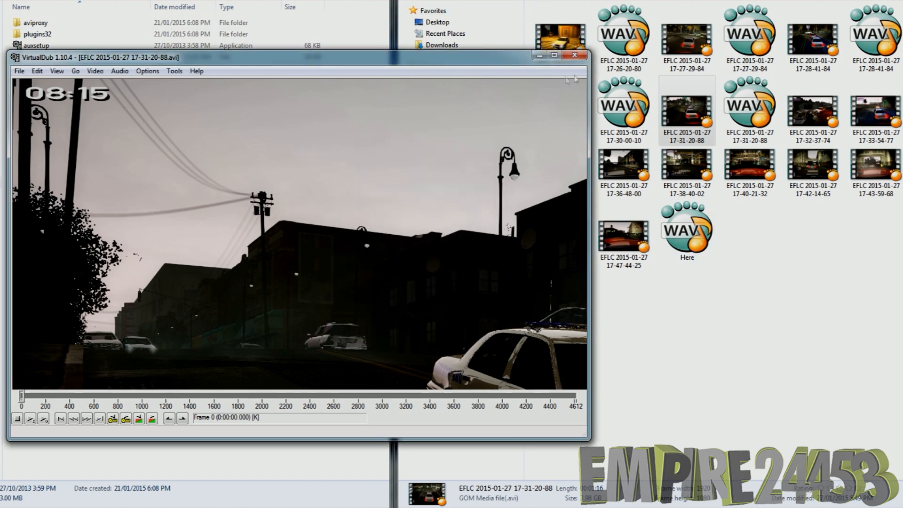
left_click(576, 57)
double_click(39, 136)
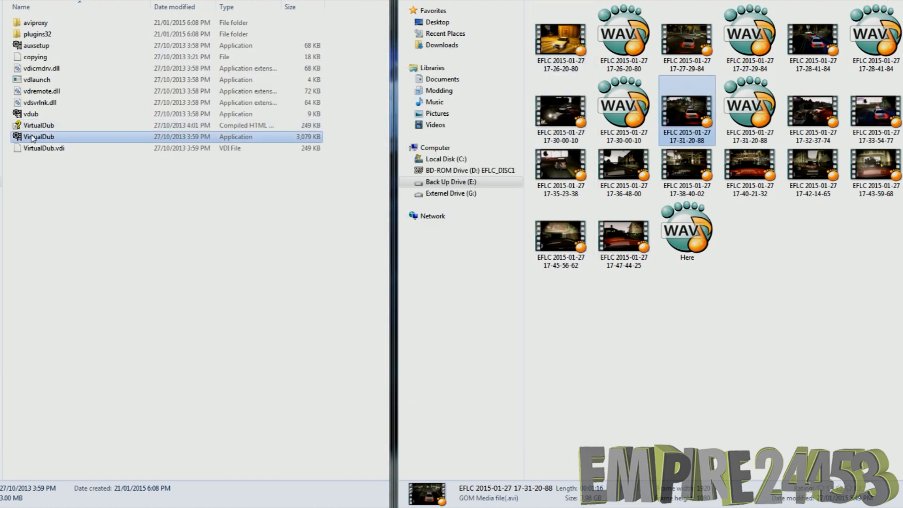
left_click(425, 246)
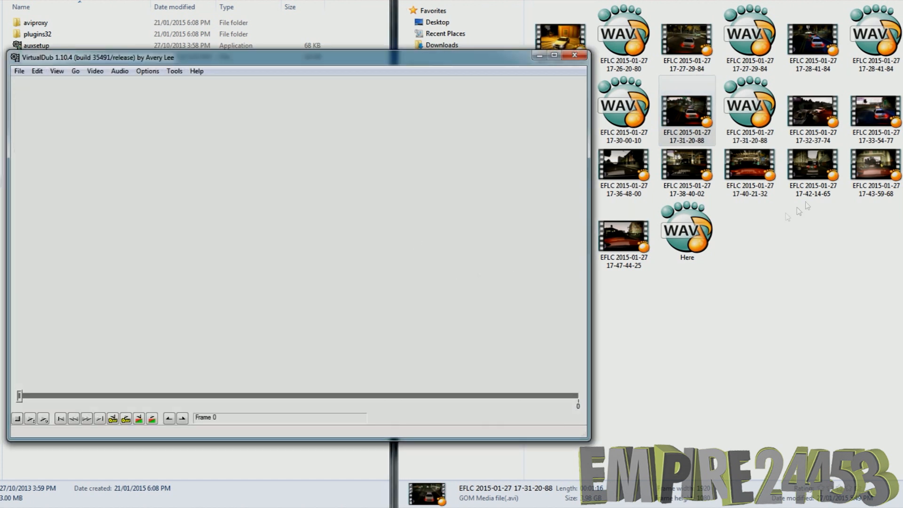
left_click_drag(820, 120, 245, 210)
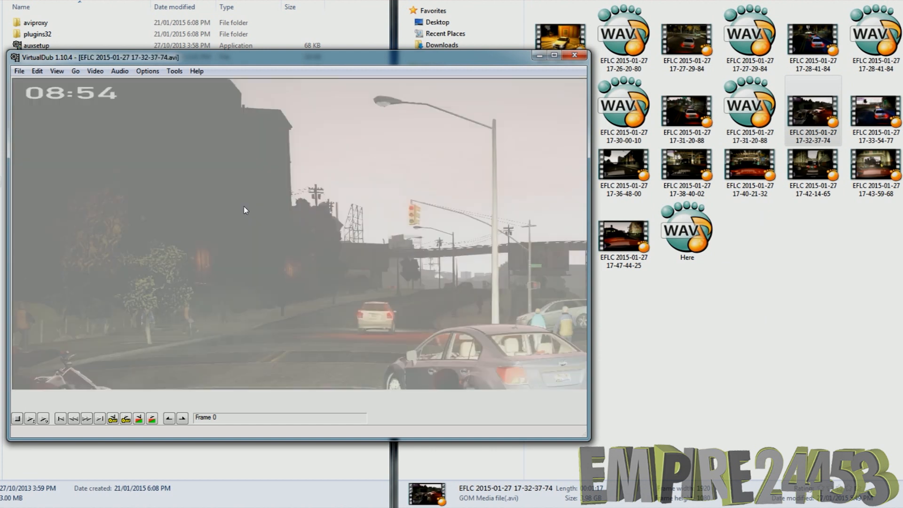
left_click(20, 71)
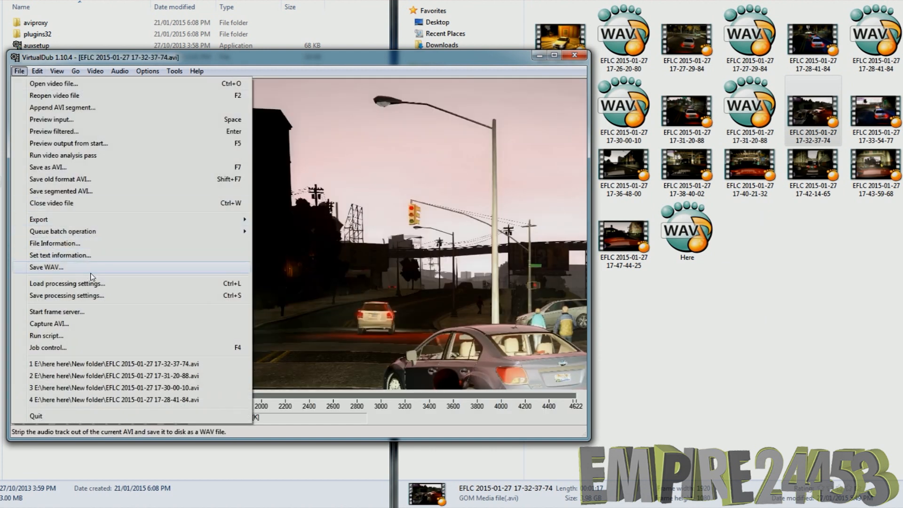
left_click(87, 268)
left_click(437, 352)
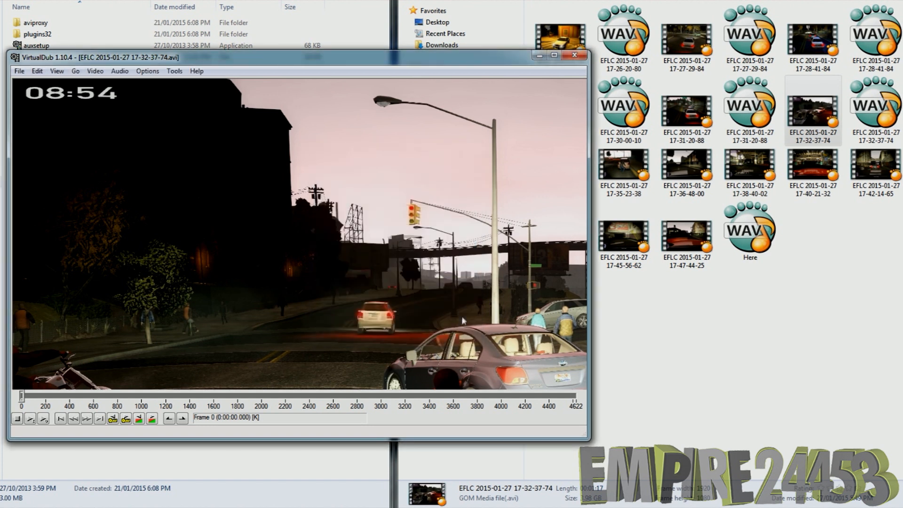
left_click(570, 56)
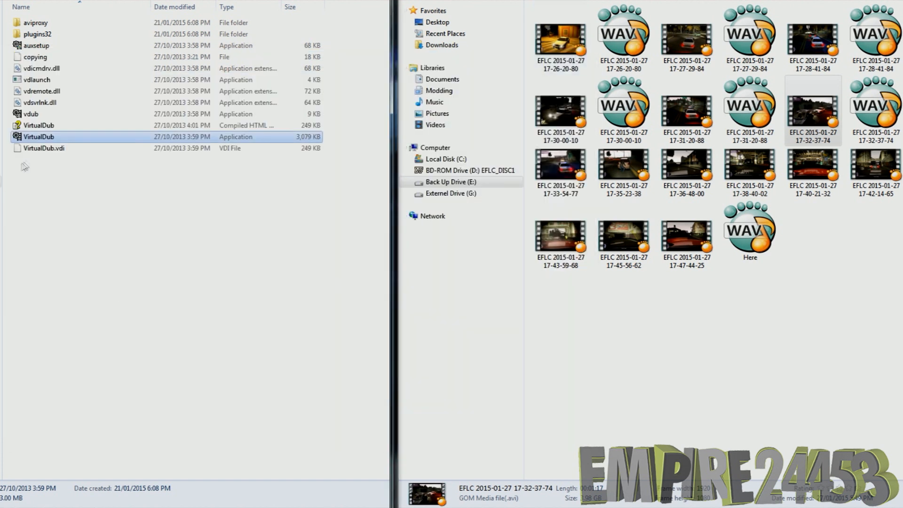
double_click(36, 137)
left_click(405, 245)
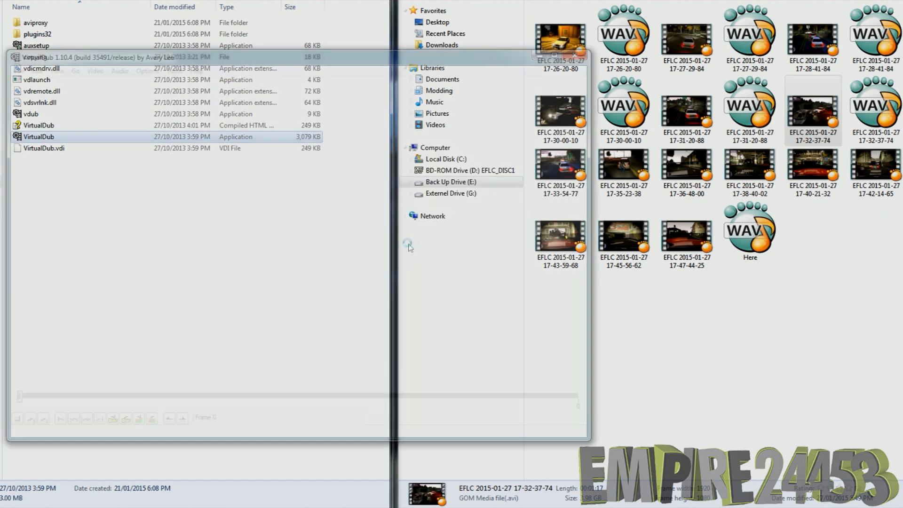
left_click_drag(562, 181, 254, 254)
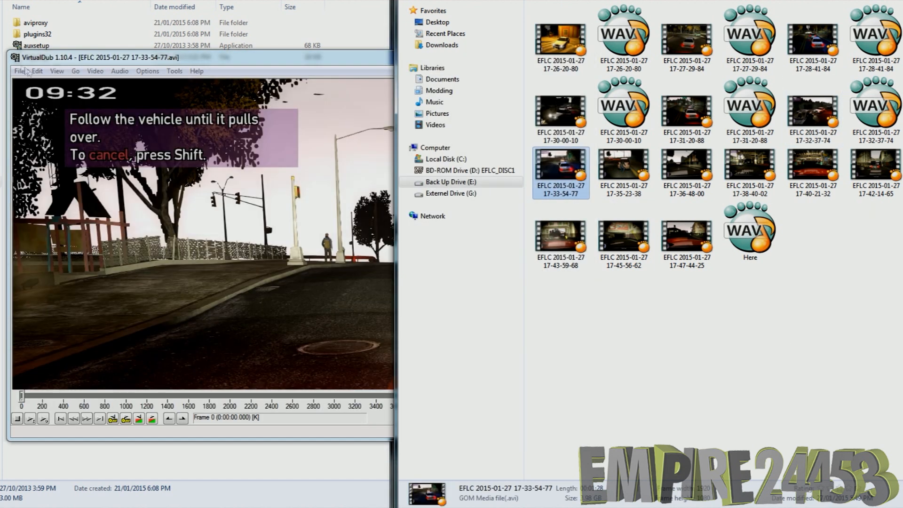
left_click(19, 71)
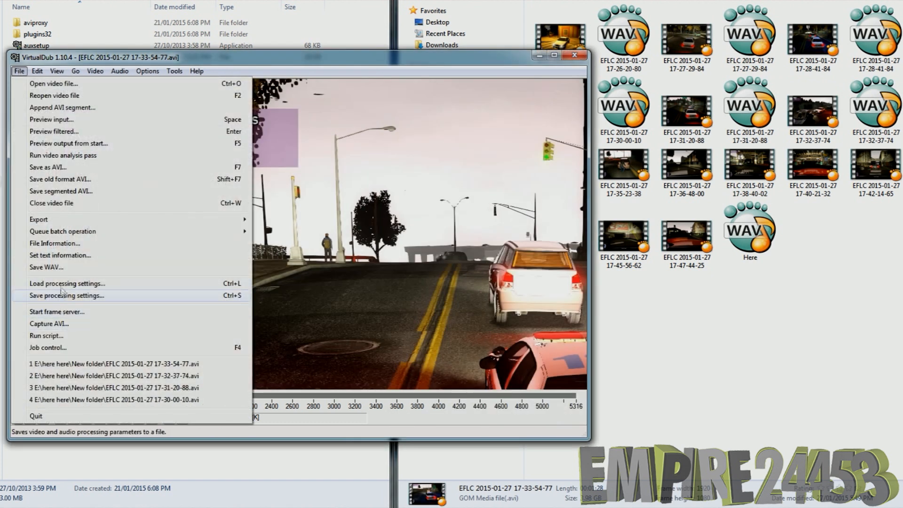
left_click(53, 267)
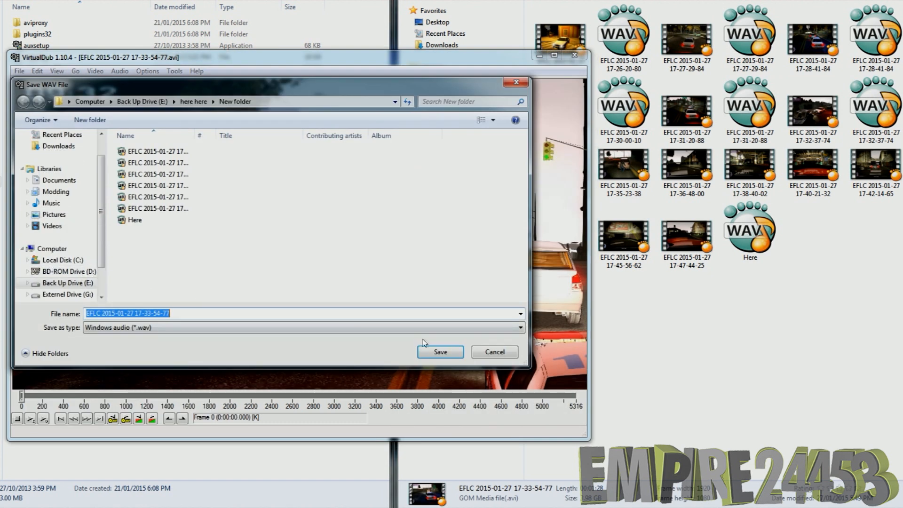
left_click(435, 353)
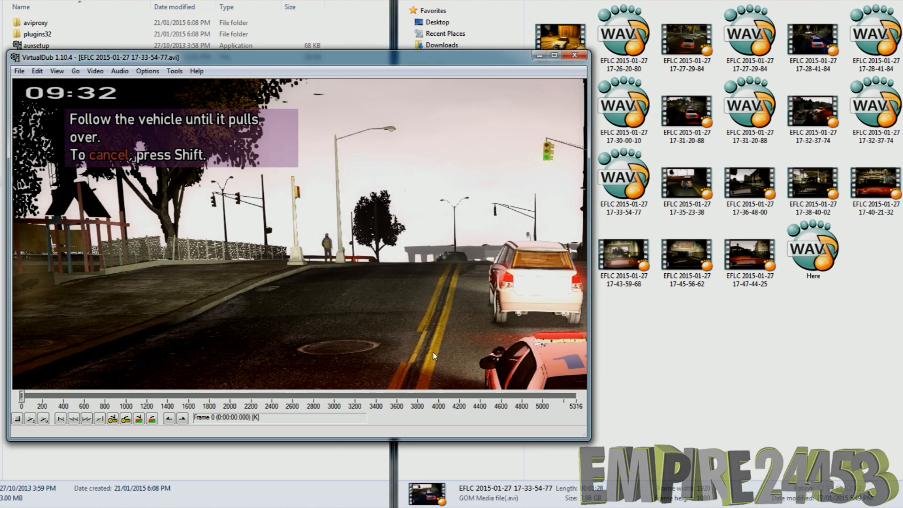
left_click(575, 56)
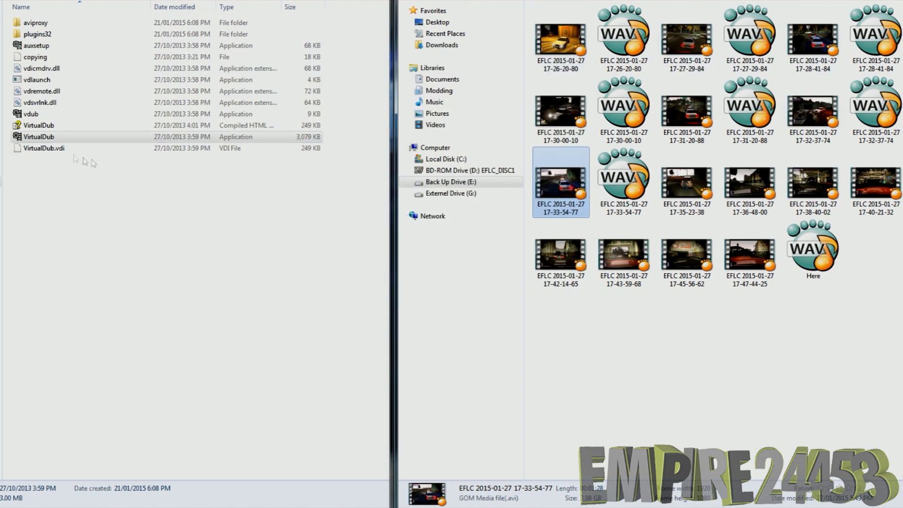
double_click(37, 138)
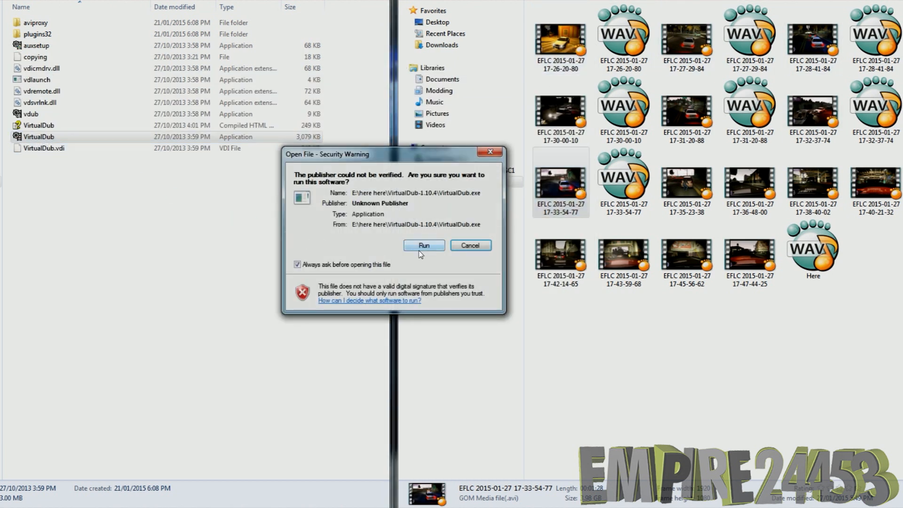
left_click(423, 245)
left_click_drag(687, 186, 225, 235)
left_click(19, 72)
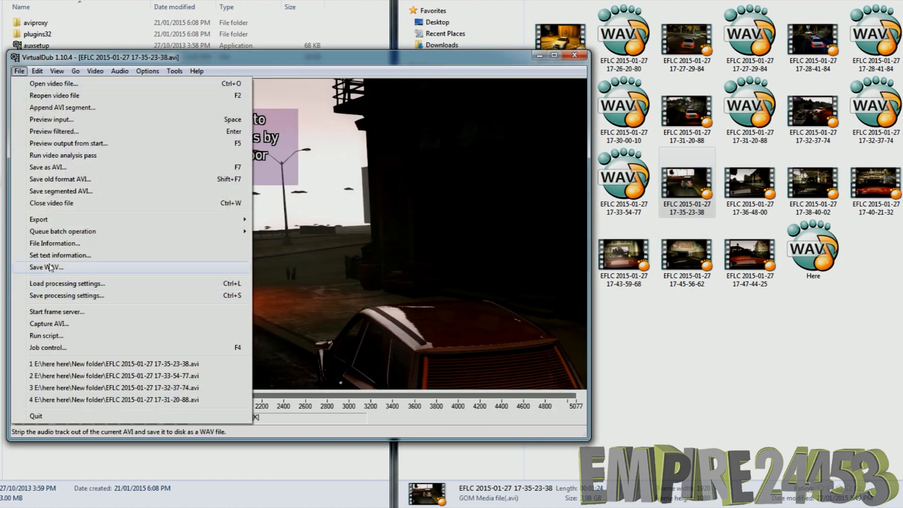
left_click(70, 265)
left_click(443, 353)
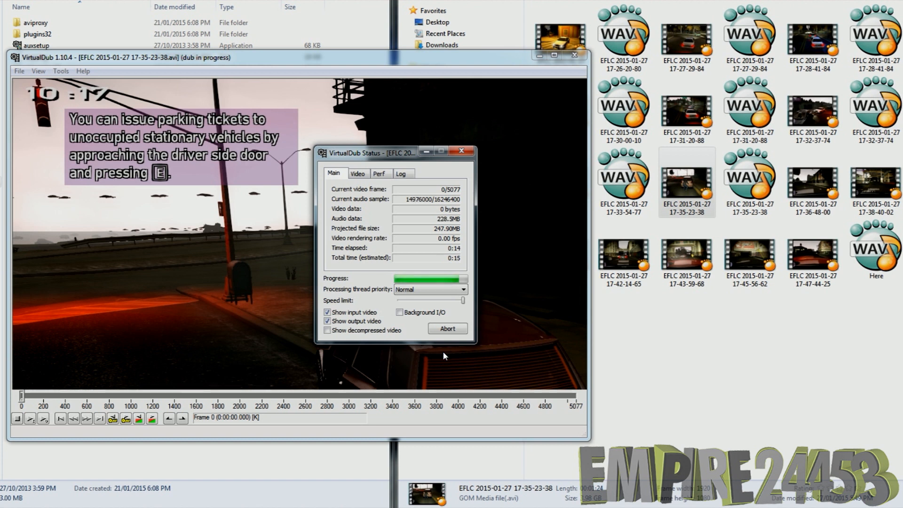
left_click(572, 56)
double_click(44, 137)
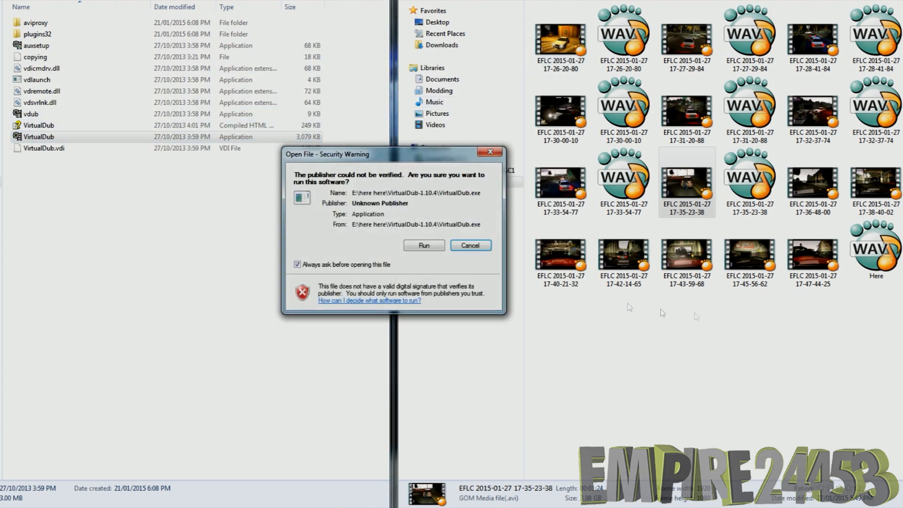
left_click(424, 245)
left_click_drag(815, 183, 258, 256)
left_click(16, 57)
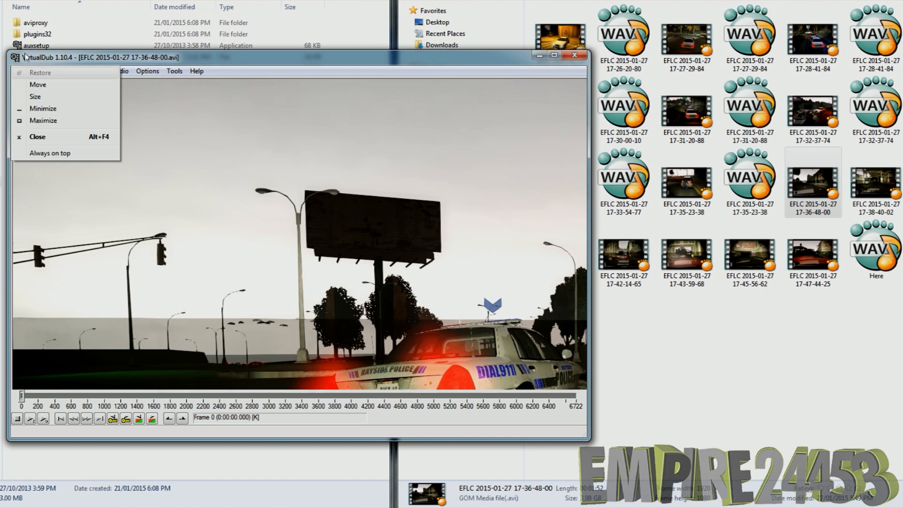
left_click(18, 71)
left_click(19, 72)
left_click(46, 266)
left_click(444, 351)
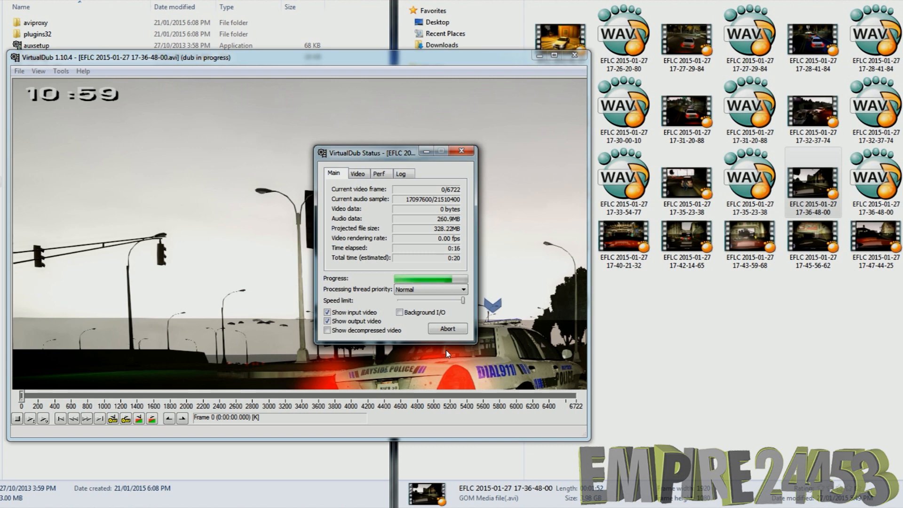
left_click(573, 54)
double_click(85, 136)
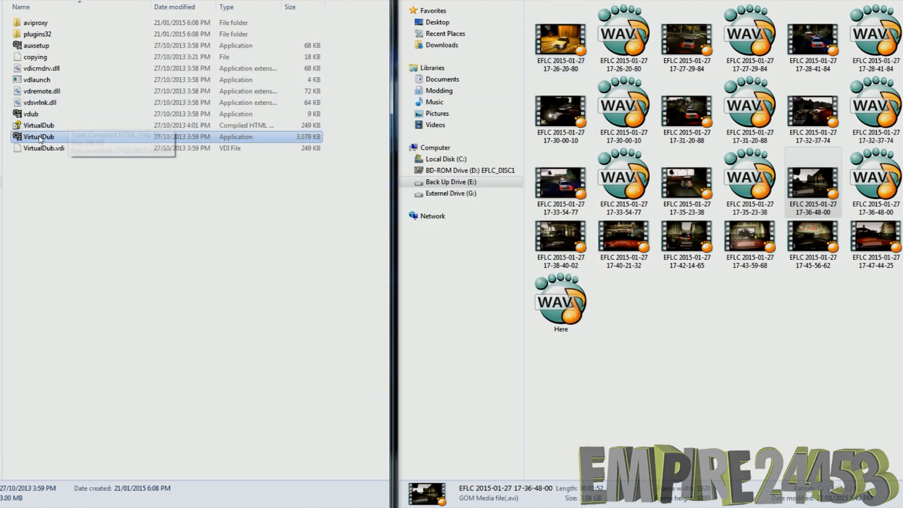
left_click(424, 245)
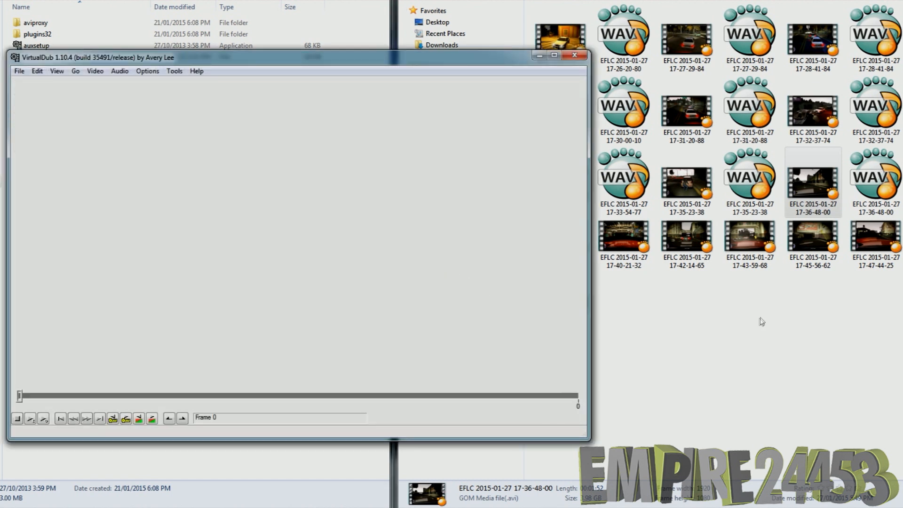
left_click(562, 244)
left_click_drag(562, 244, 301, 329)
left_click(19, 71)
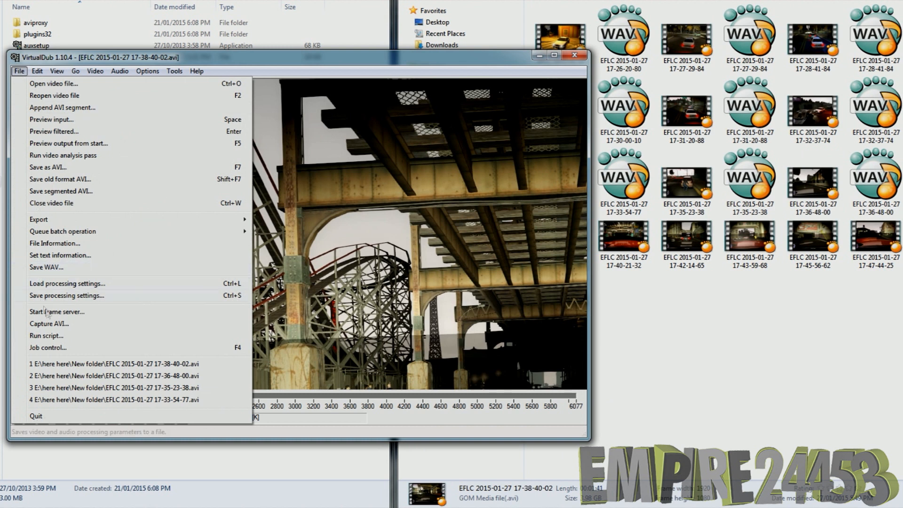
left_click(47, 267)
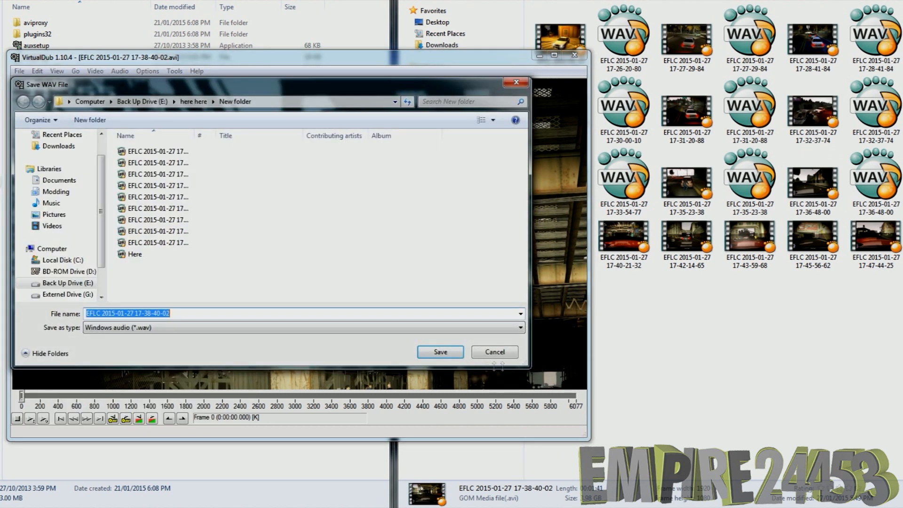
left_click(455, 357)
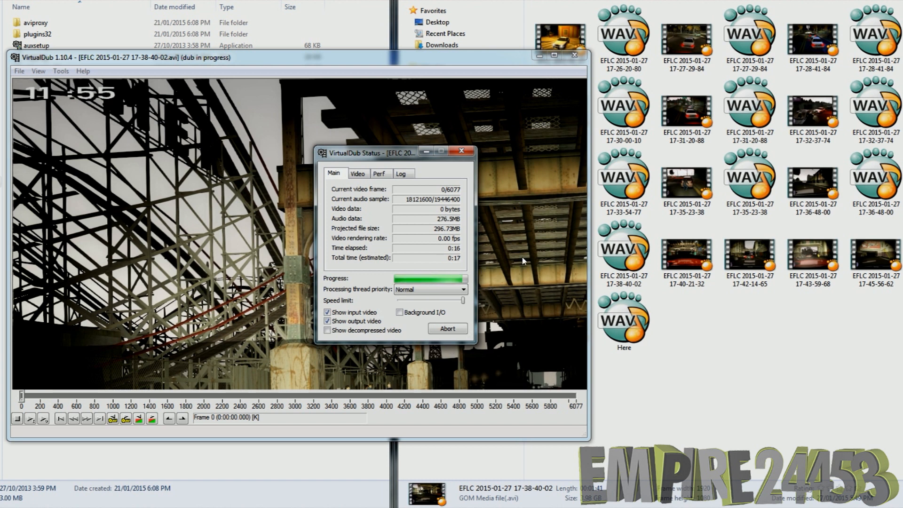
left_click(575, 56)
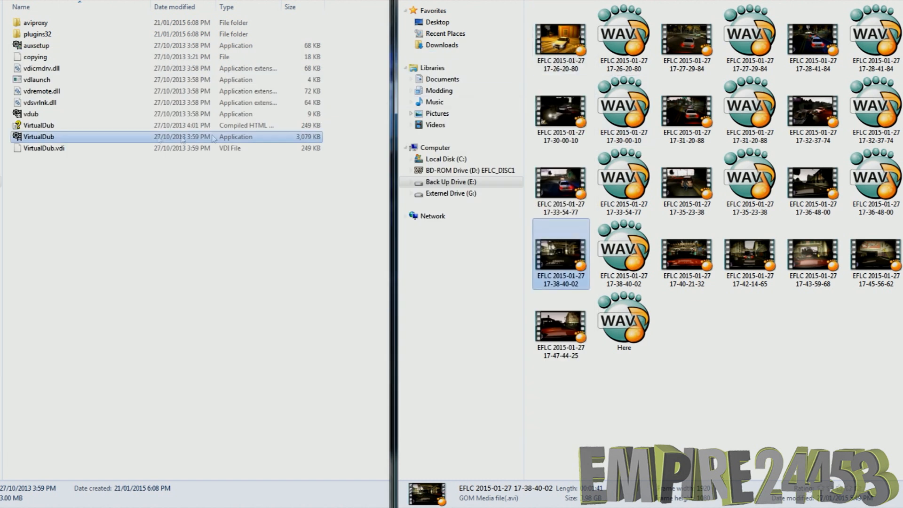
double_click(69, 137)
left_click(415, 245)
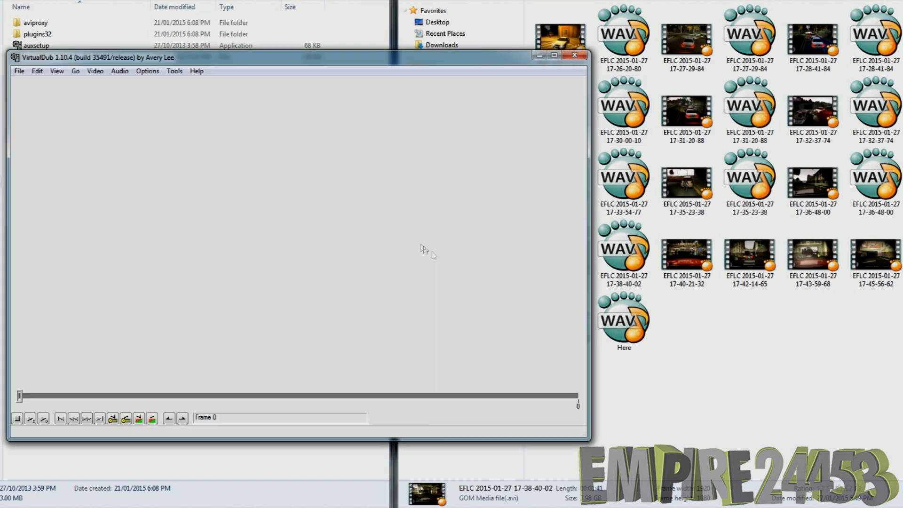
left_click_drag(676, 280, 333, 391)
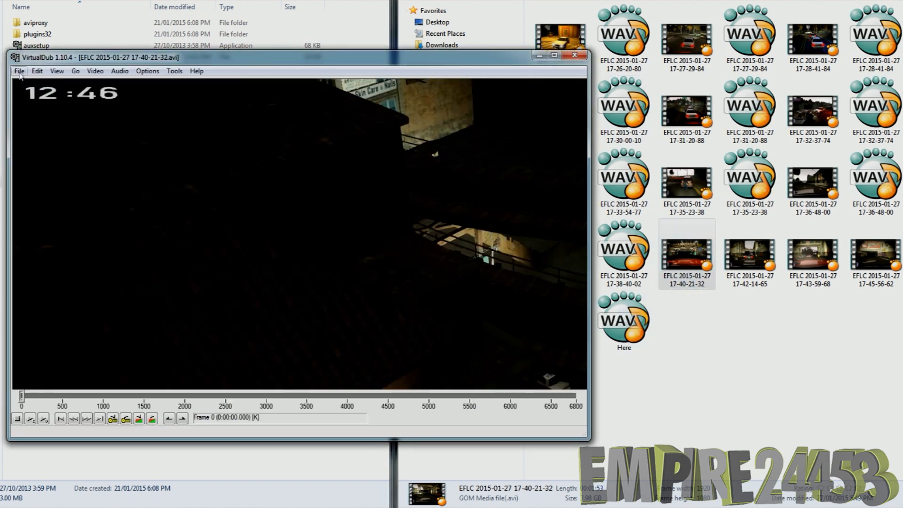
left_click(19, 71)
left_click(46, 267)
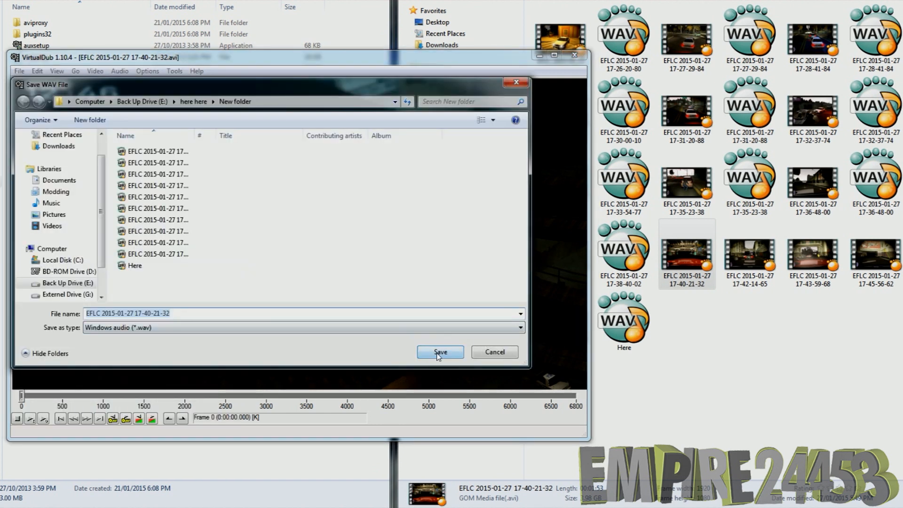
left_click(438, 353)
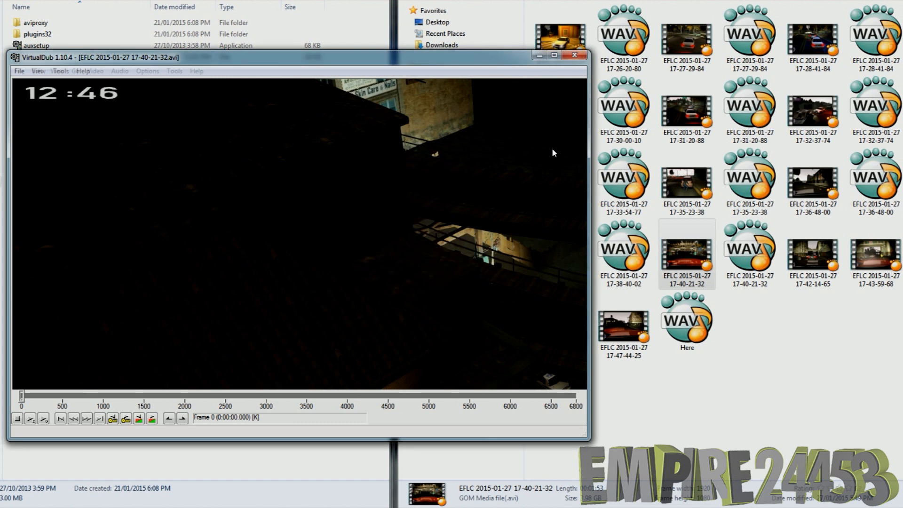
left_click(583, 59)
double_click(38, 136)
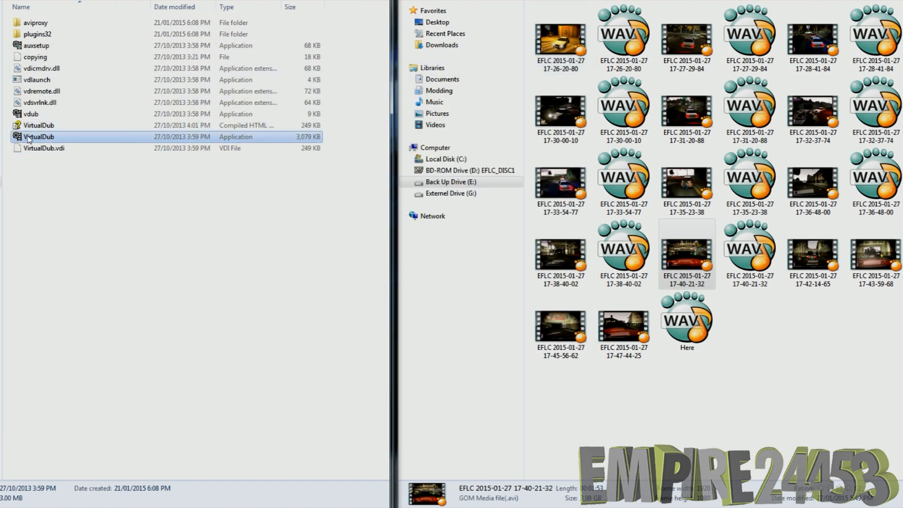
left_click(424, 245)
left_click_drag(813, 254, 386, 269)
left_click(19, 71)
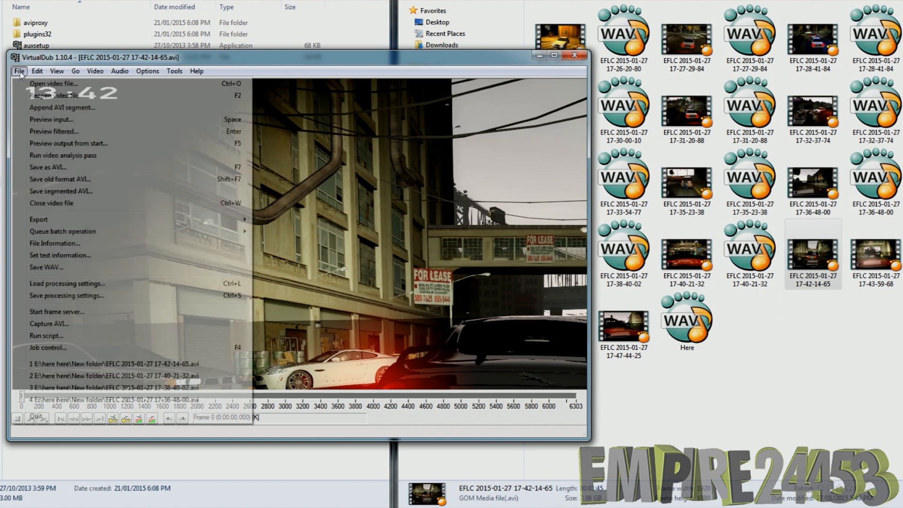
left_click(67, 268)
left_click(451, 351)
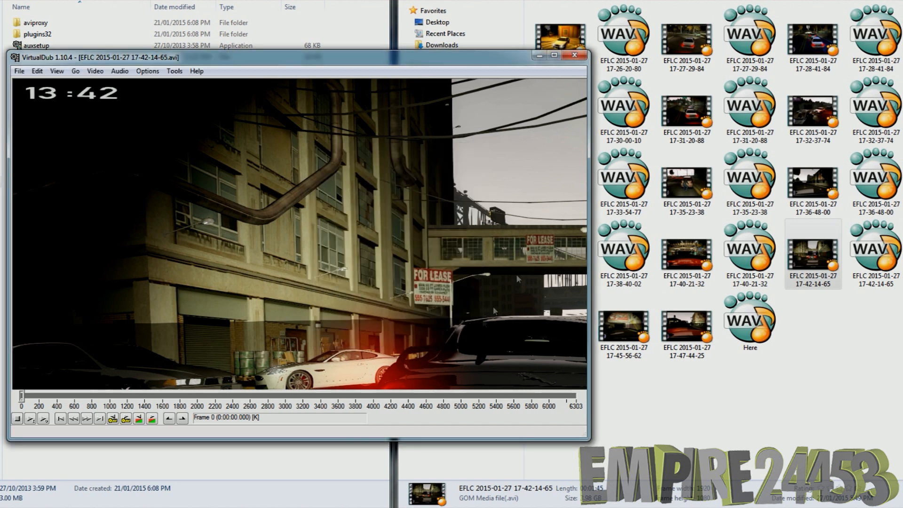
left_click(575, 55)
double_click(37, 137)
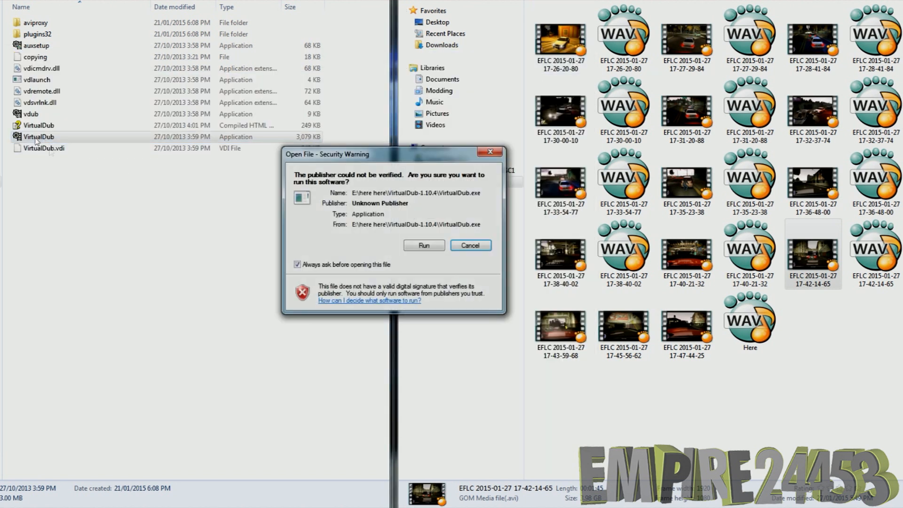
left_click(419, 247)
left_click_drag(561, 329, 240, 238)
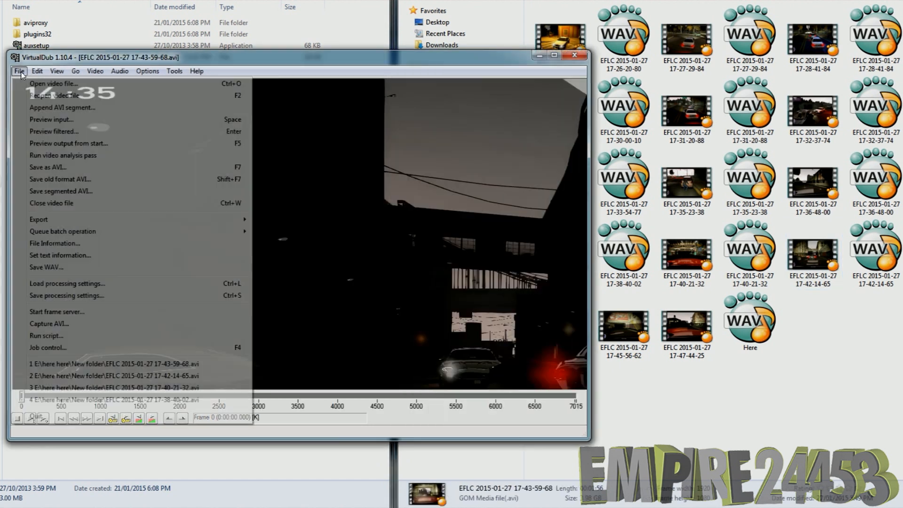
left_click(21, 72)
left_click(47, 267)
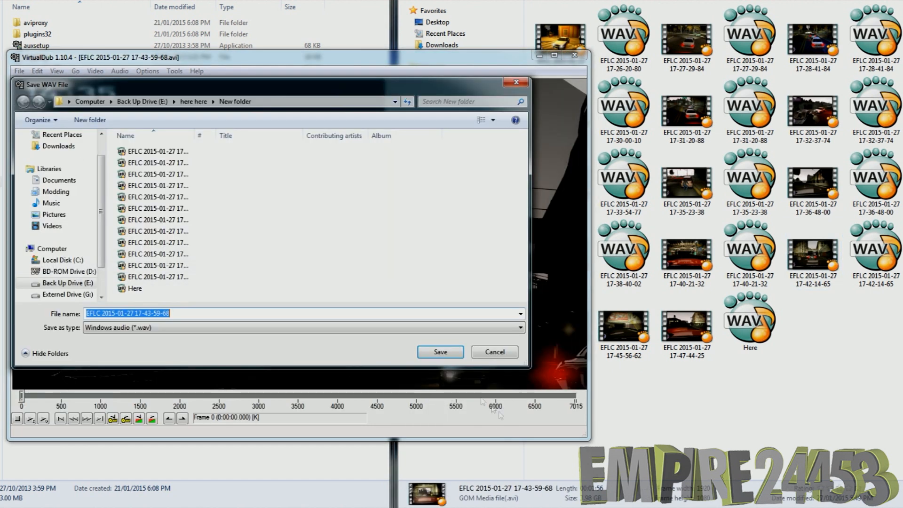
left_click(445, 357)
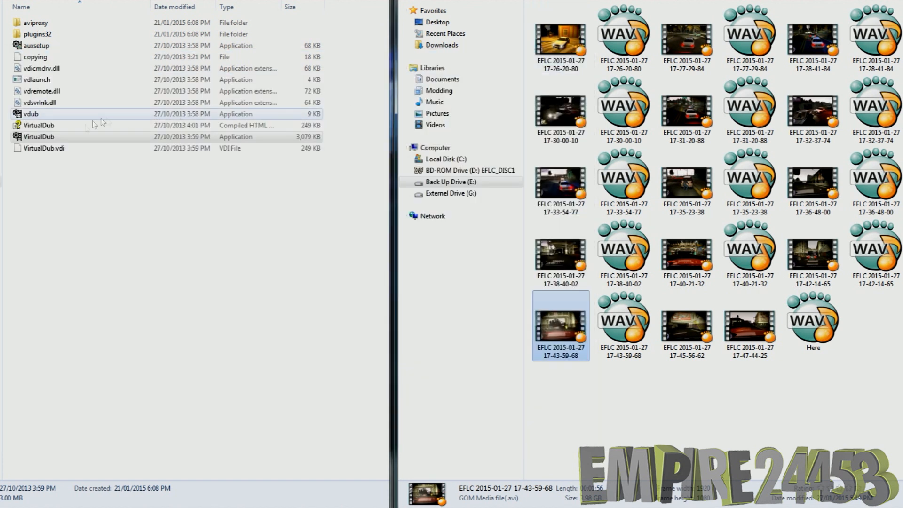
double_click(94, 136)
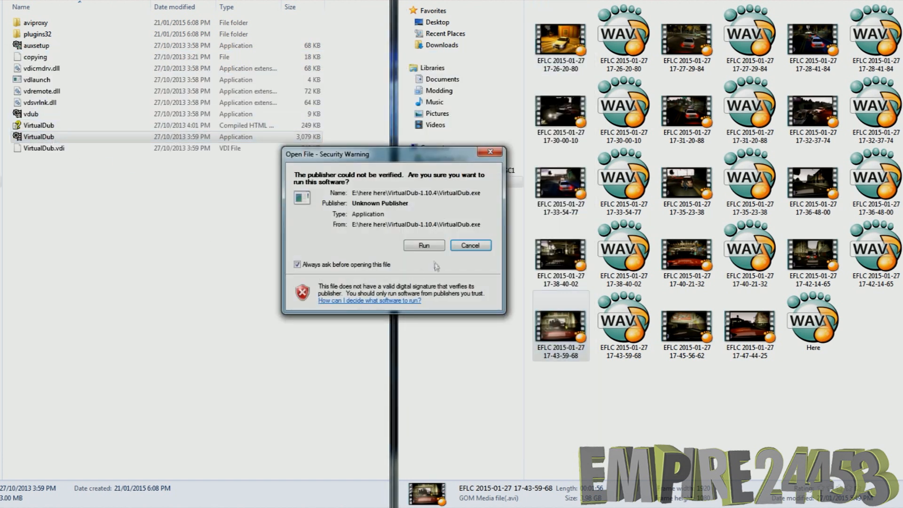
left_click(425, 249)
left_click_drag(687, 325, 329, 235)
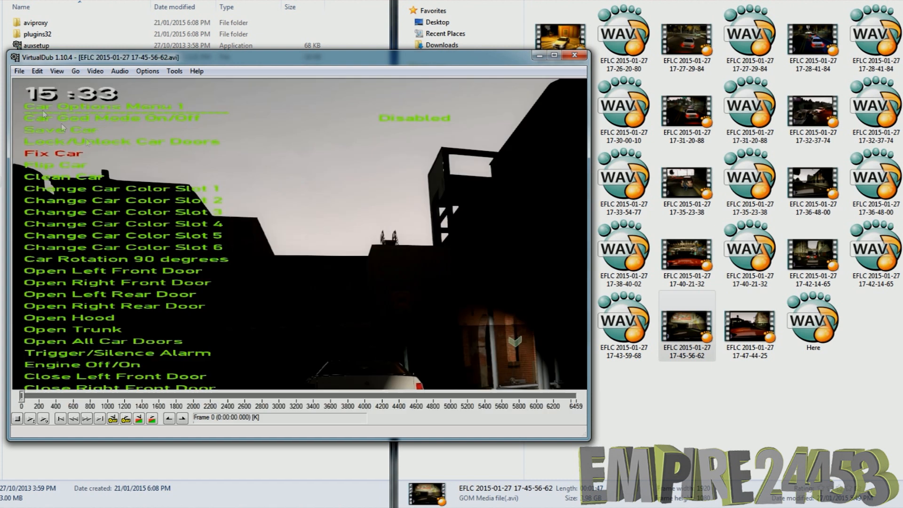
left_click(19, 71)
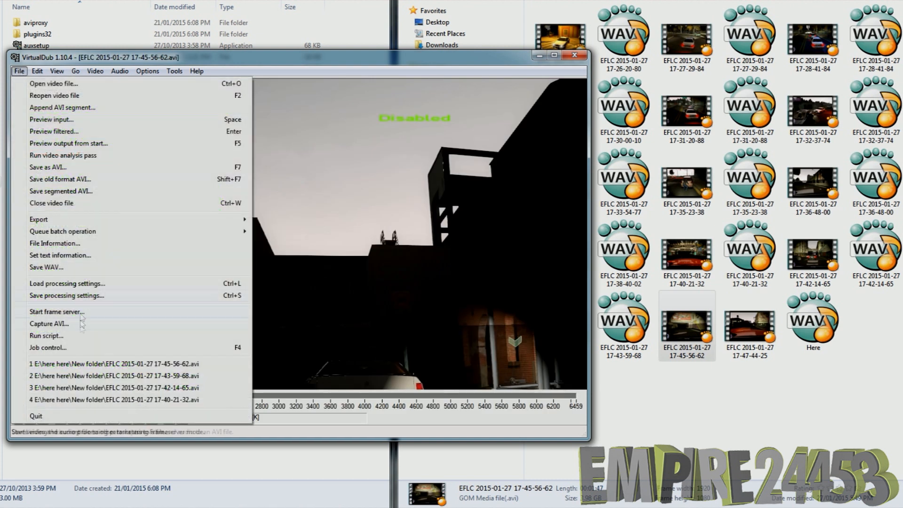
left_click(63, 268)
left_click(441, 352)
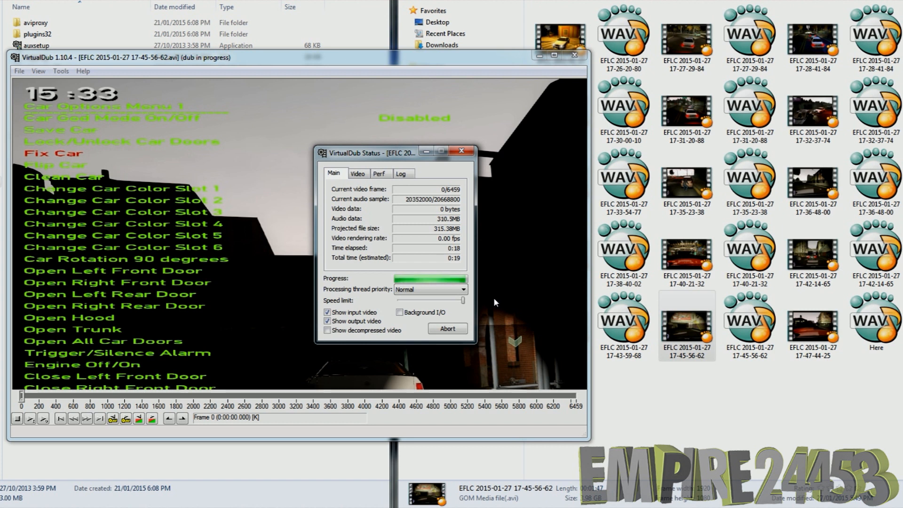
left_click(575, 55)
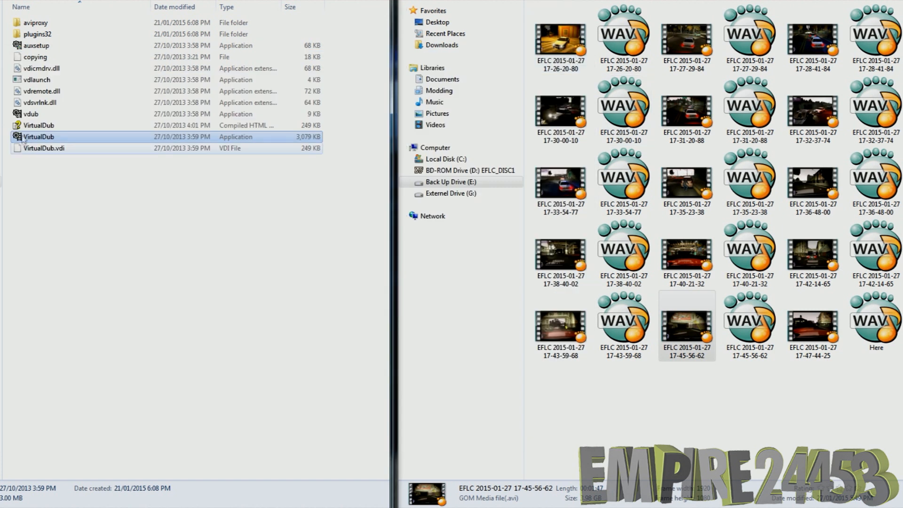
double_click(25, 137)
left_click(424, 245)
left_click_drag(813, 329, 127, 155)
left_click(20, 71)
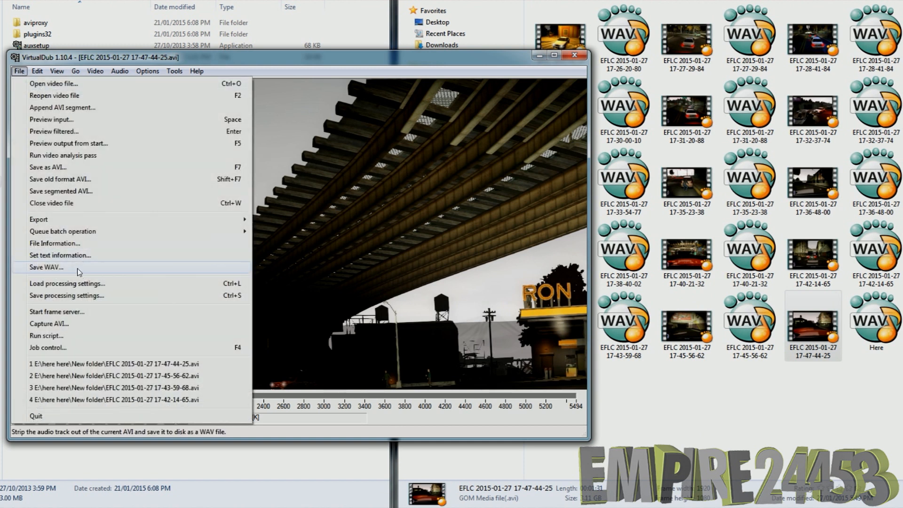
left_click(75, 264)
key("Return")
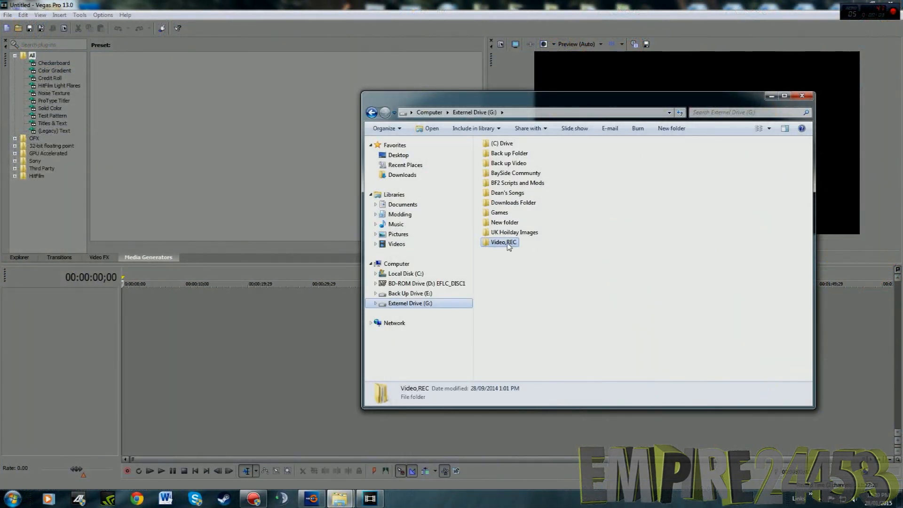
In Vegas Pro, place the EFLC 17-26-20-80 video from New folder on External Drive (G:) at the timeline start, with its matching WAV beneath it
double_click(508, 242)
double_click(508, 165)
double_click(607, 162)
left_click_drag(671, 230, 113, 314)
left_click(168, 314)
mouse_move(340, 498)
left_click(291, 446)
left_click_drag(534, 161, 200, 319)
left_click_drag(584, 153, 178, 346)
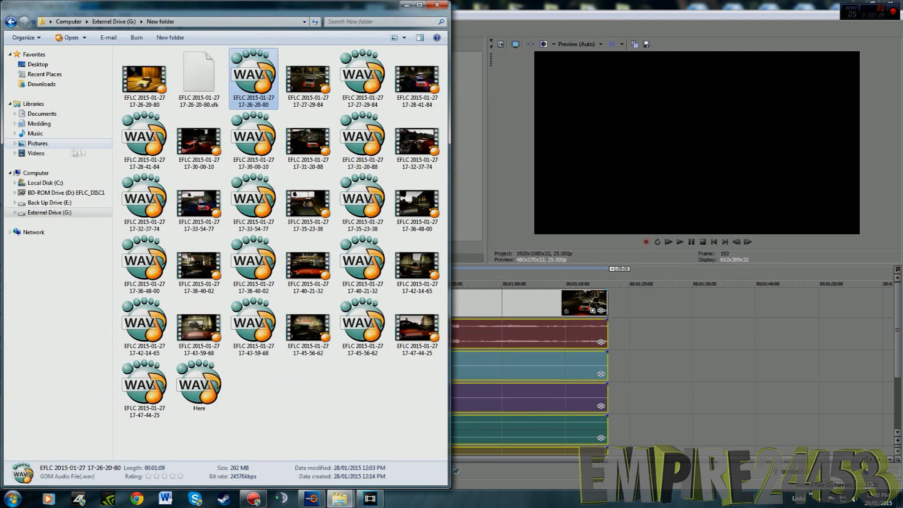
Append the 17-27-29-84 and 17-28-41-84 videos to the timeline, aligning each one's matching WAV beneath it
left_click(310, 80)
left_click_drag(681, 305, 614, 303)
left_click_drag(363, 80, 516, 338)
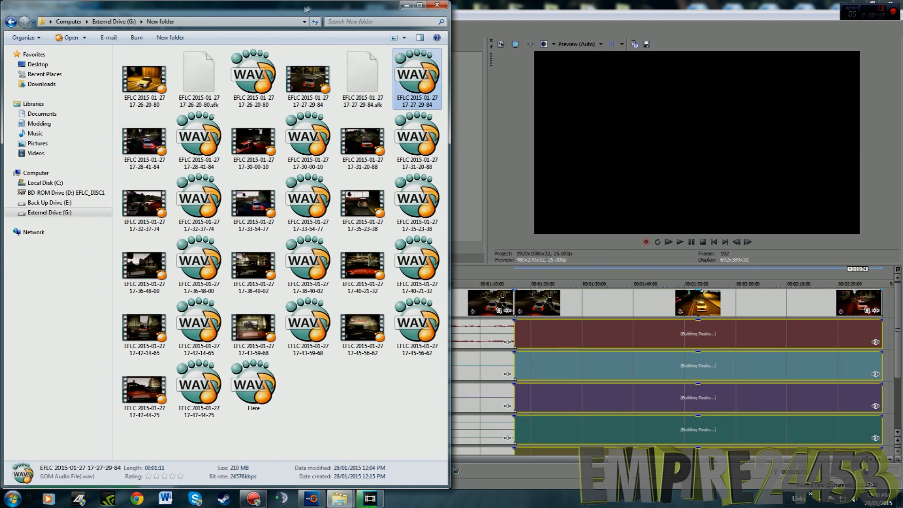
left_click_drag(145, 141, 899, 305)
left_click_drag(199, 141, 387, 178)
left_click_drag(332, 166, 627, 343)
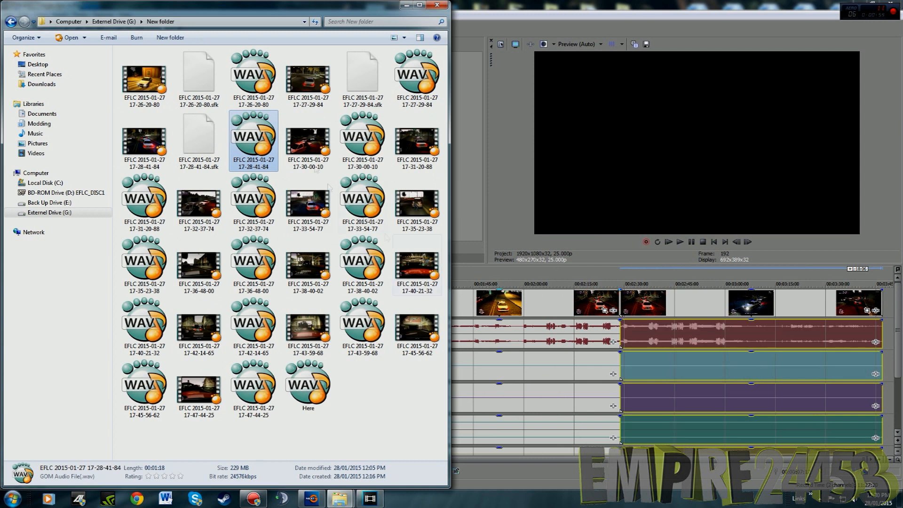
Append the 17-30-00-10 and 17-31-20-88 videos to the timeline, aligning each one's matching WAV beneath it
left_click_drag(307, 145, 884, 309)
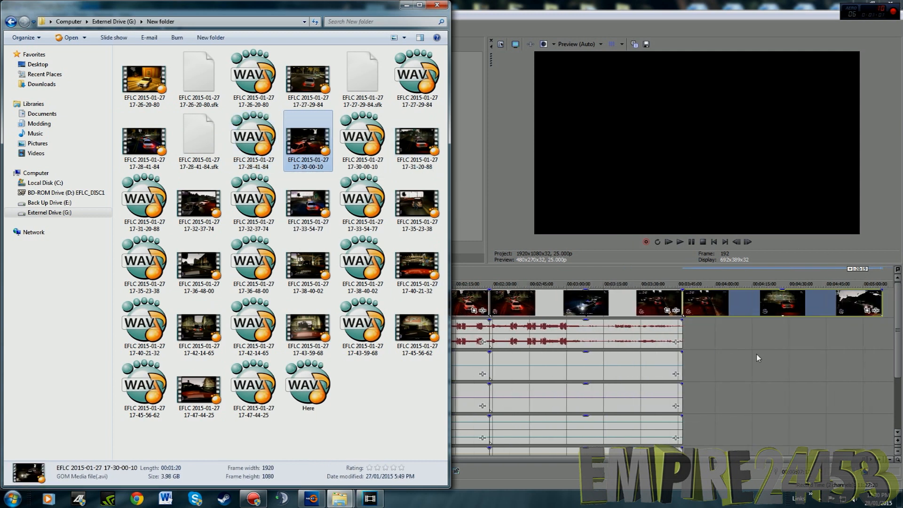
left_click(356, 140)
left_click_drag(356, 141, 688, 349)
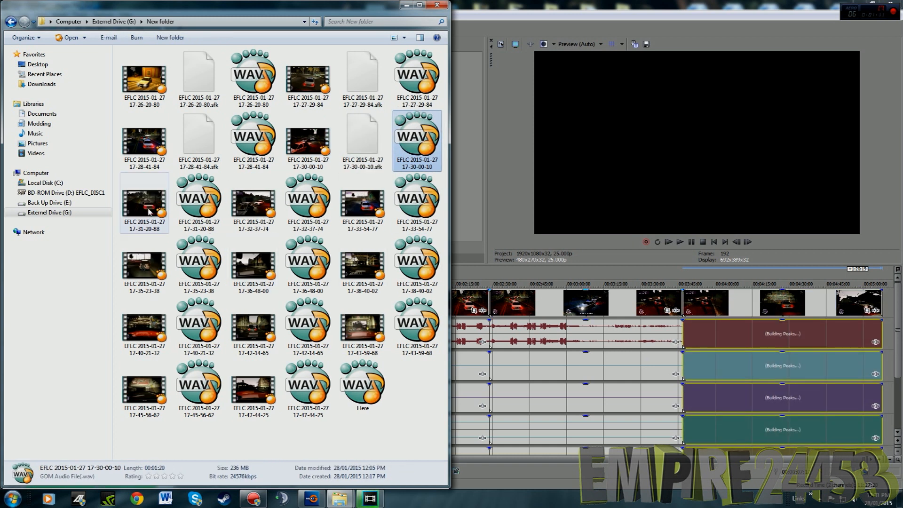
left_click(165, 216)
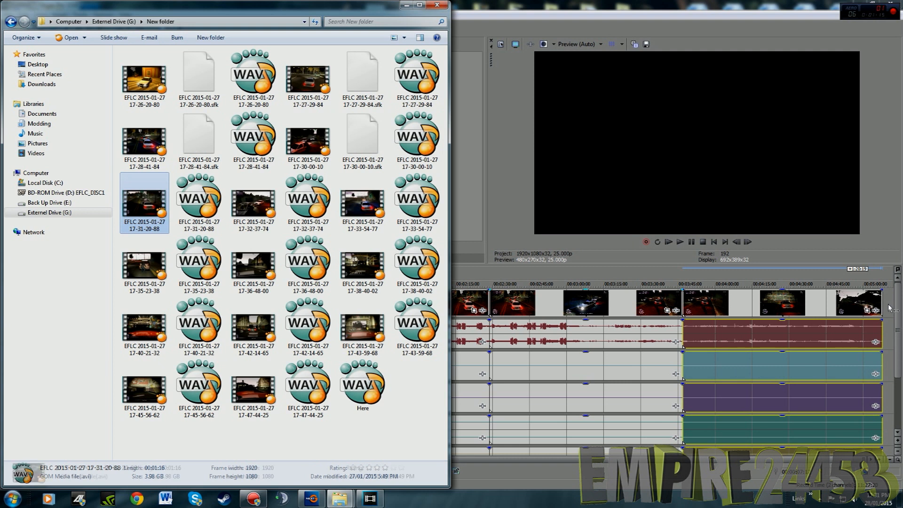
left_click_drag(203, 205, 736, 333)
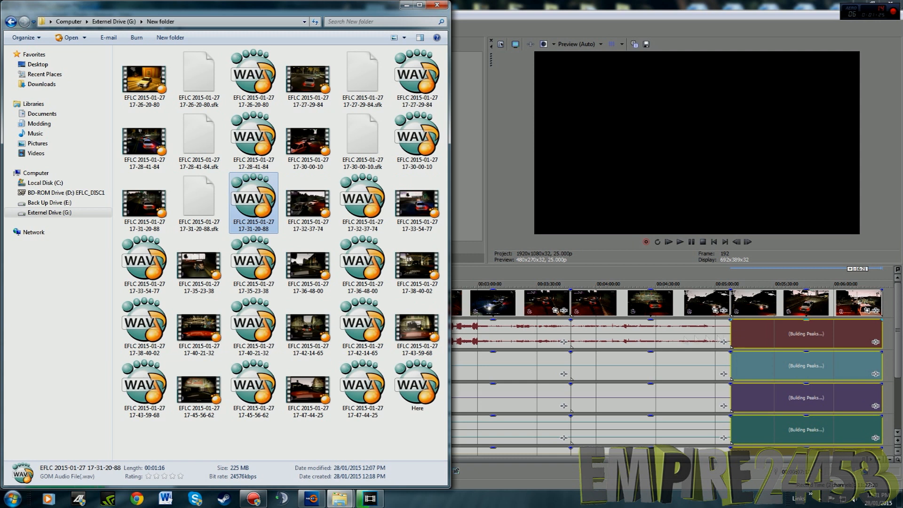
Append the 17-32-37-74 and 17-33-54-77 videos to the timeline, aligning each one's matching WAV beneath it
left_click(313, 219)
left_click_drag(313, 219, 886, 305)
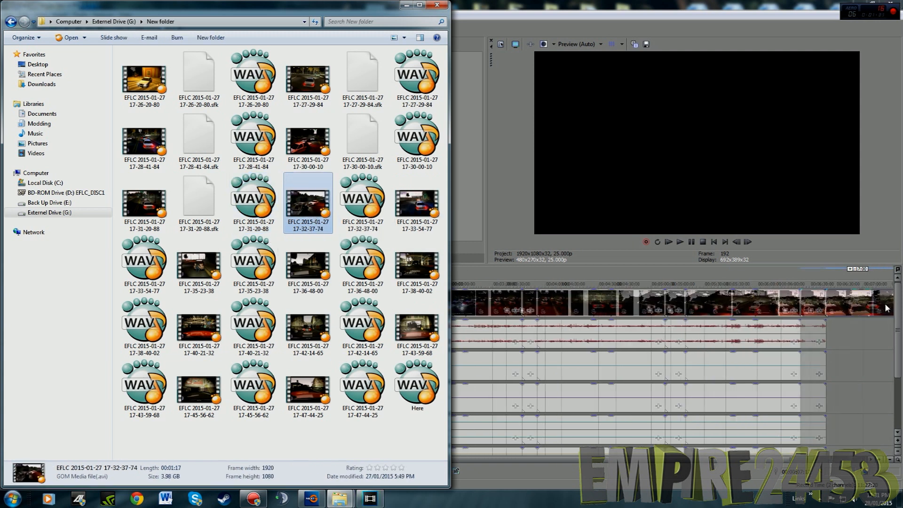
left_click_drag(369, 216, 761, 349)
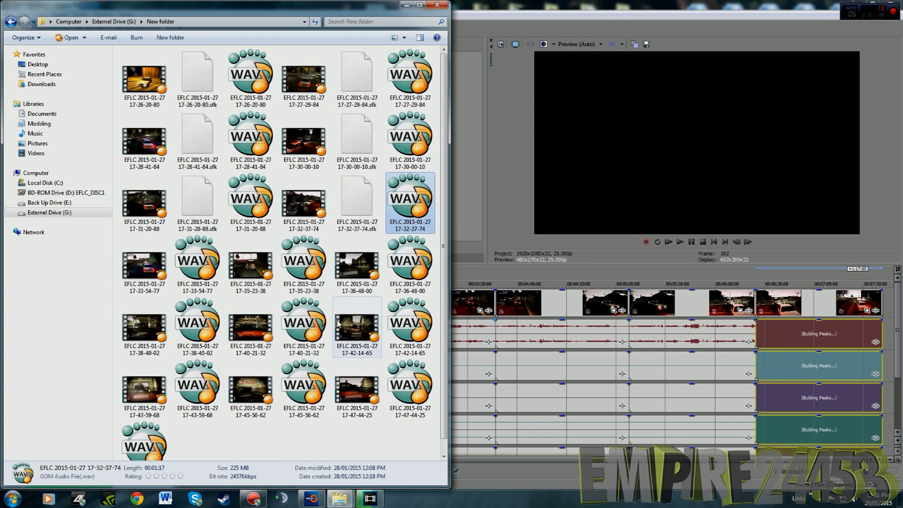
left_click_drag(140, 275, 886, 302)
left_click_drag(197, 262, 767, 342)
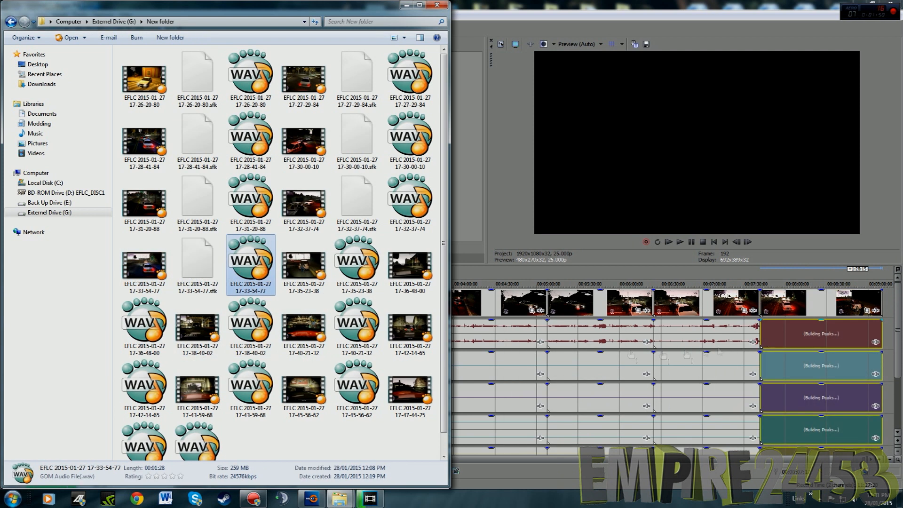
Append the 17-35-23-38 and 17-36-48-00 videos to the timeline, aligning each one's matching WAV beneath it
left_click_drag(305, 276, 889, 309)
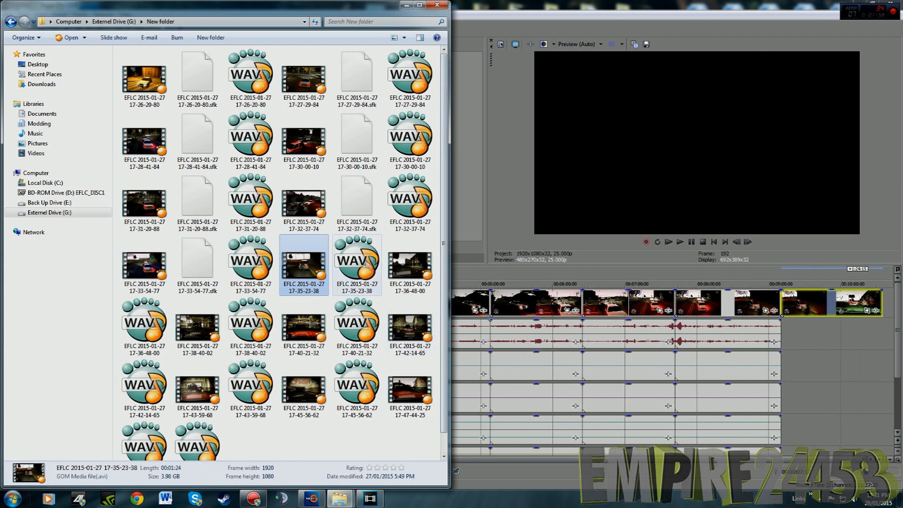
left_click_drag(359, 264, 795, 350)
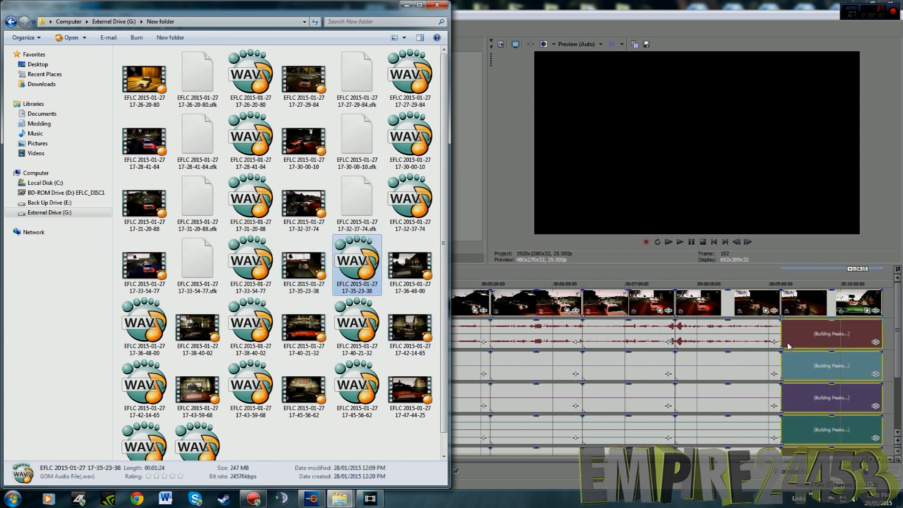
left_click_drag(444, 291, 444, 316)
left_click_drag(136, 320, 890, 310)
left_click_drag(214, 315, 774, 343)
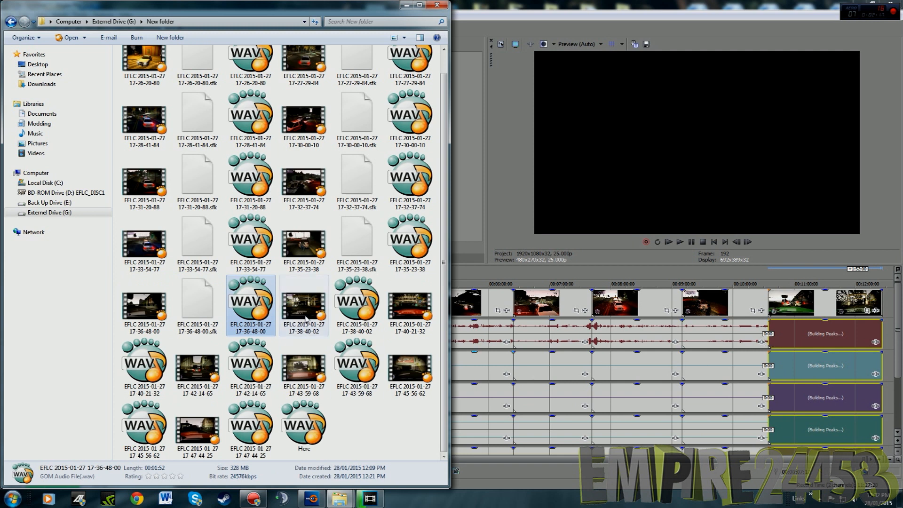
Append the 17-38-40-02 and 17-40-21-32 videos to the timeline, aligning each one's matching WAV beneath it
left_click(313, 316)
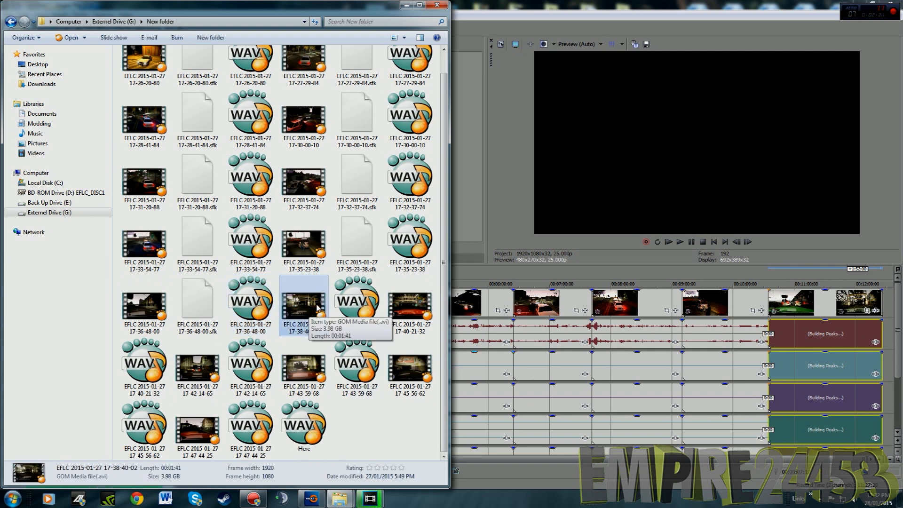
left_click_drag(303, 308, 887, 311)
left_click_drag(376, 303, 795, 338)
left_click(162, 378)
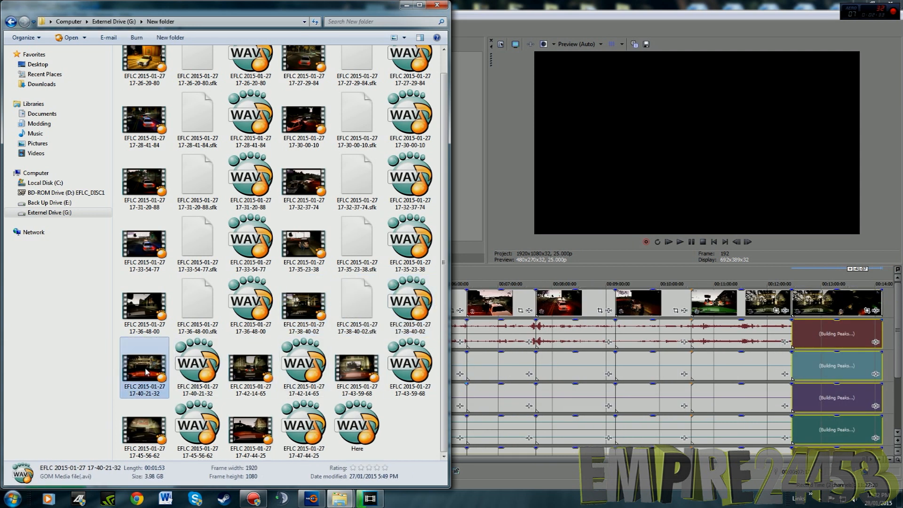
left_click_drag(162, 378, 889, 306)
left_click_drag(202, 378, 800, 337)
Append the 17-42-14-65 and 17-43-59-68 videos to the timeline, aligning each one's matching WAV beneath it
left_click(316, 371)
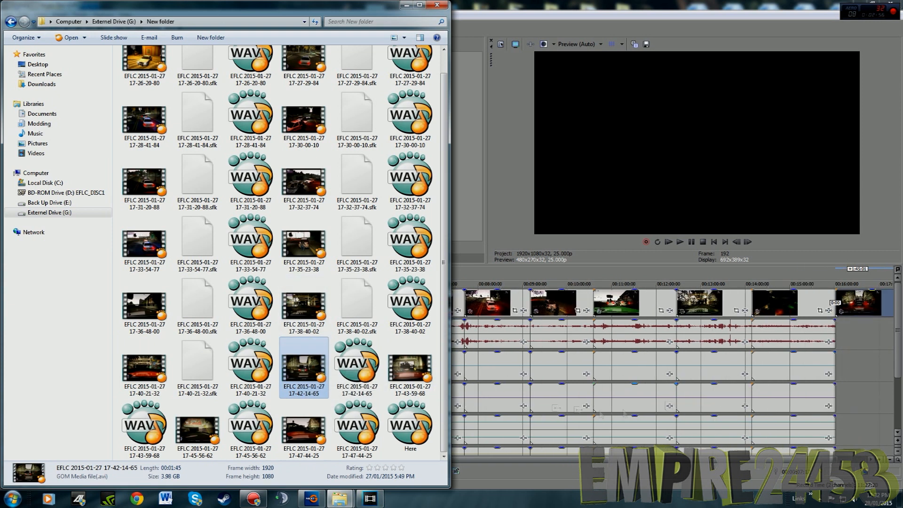
left_click(376, 370)
left_click_drag(376, 371, 818, 385)
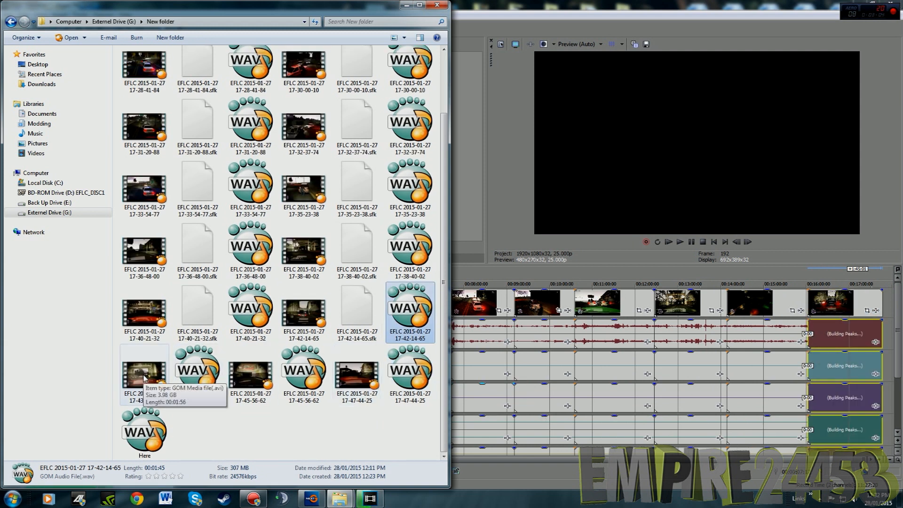
left_click(145, 379)
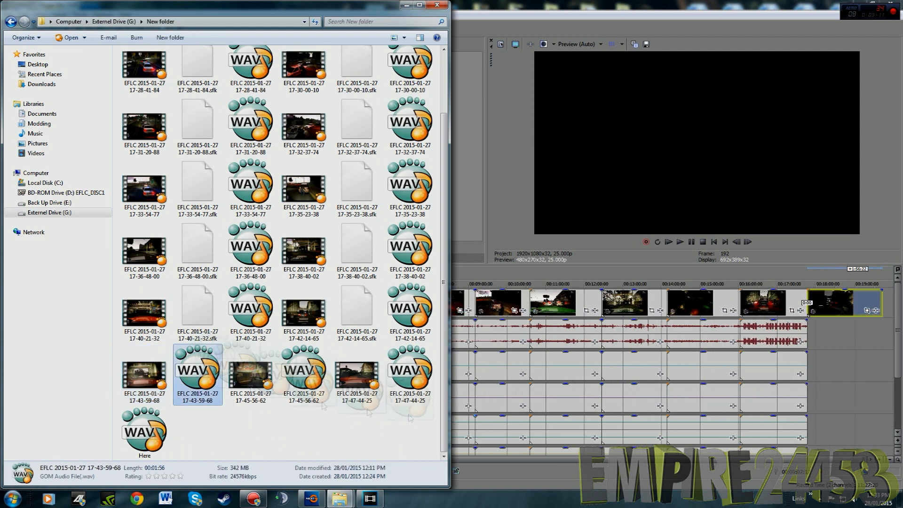
left_click(208, 380)
Append the 17-45-56-62 and 17-47-44-25 videos to the timeline, aligning each one's matching WAV beneath it
left_click(304, 369)
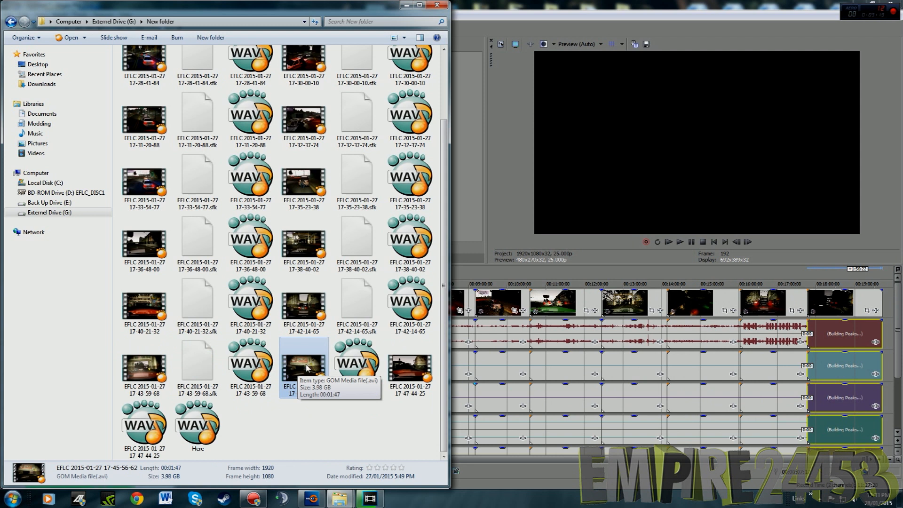
left_click_drag(310, 377, 817, 392)
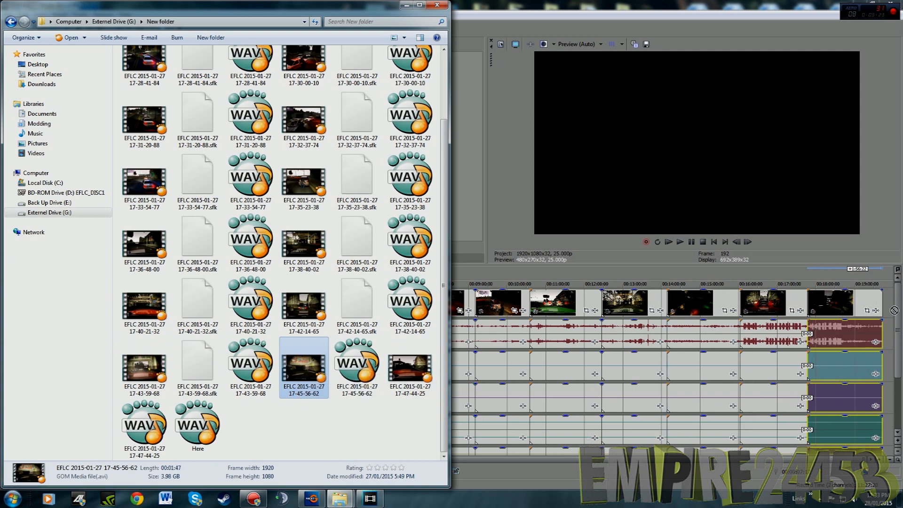
left_click_drag(889, 311, 885, 309)
left_click_drag(355, 371, 825, 340)
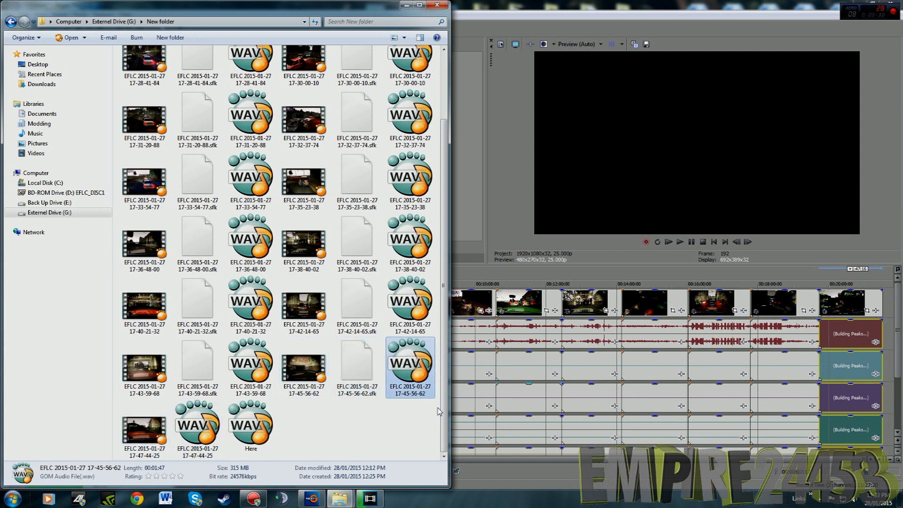
left_click(135, 437)
left_click_drag(889, 311, 890, 310)
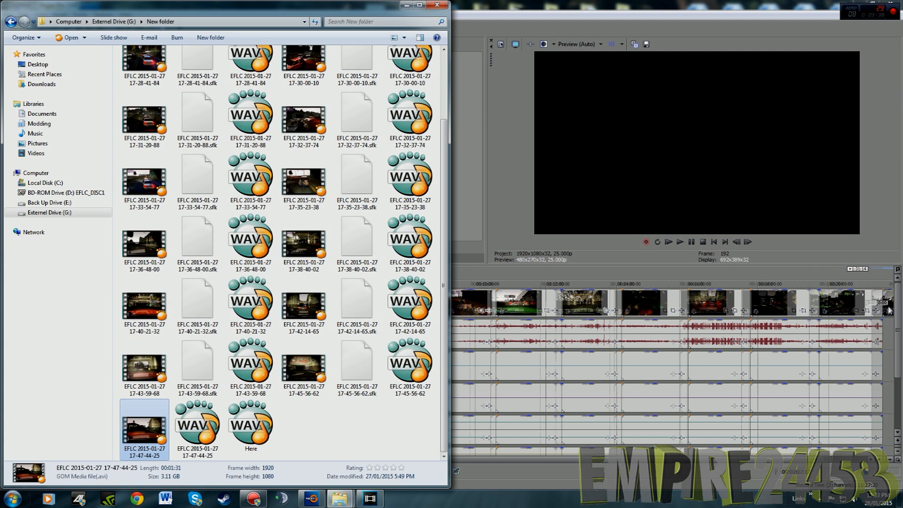
left_click_drag(195, 416, 838, 340)
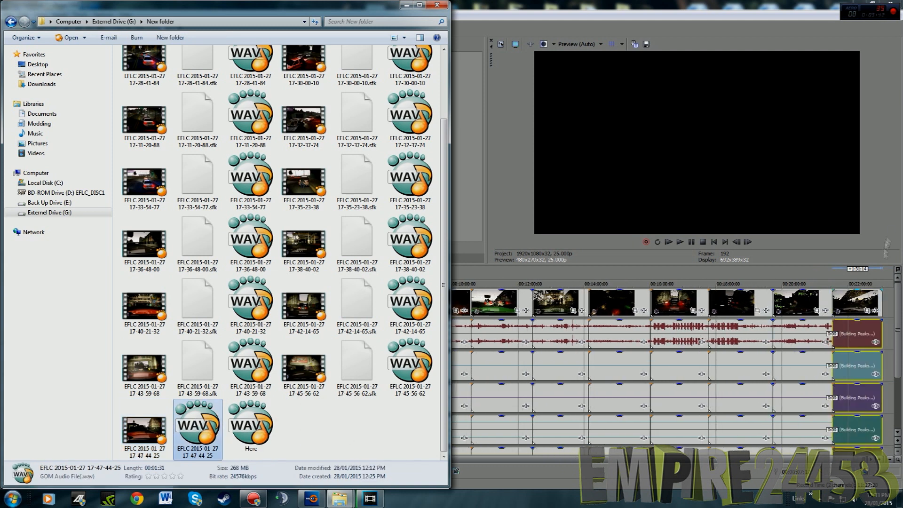
Switch to Vegas Pro and save the project on the Desktop as Here
left_click(857, 254)
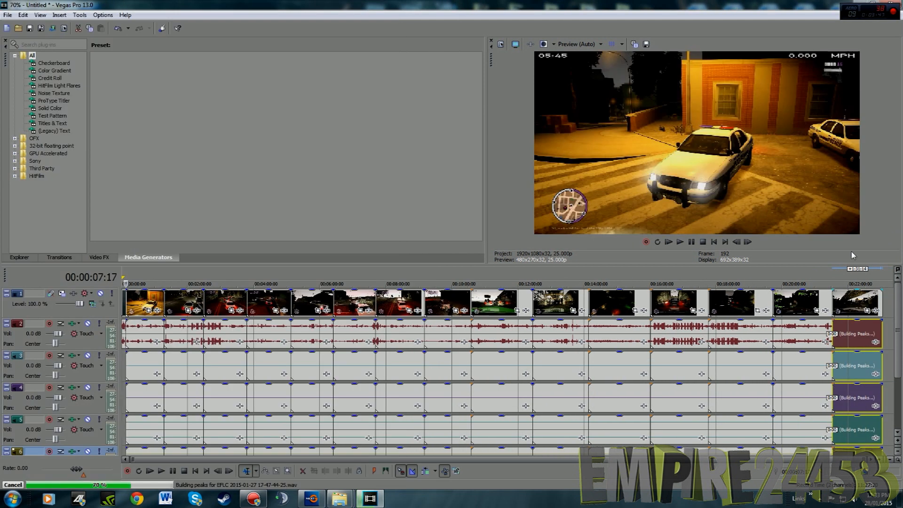
left_click(8, 14)
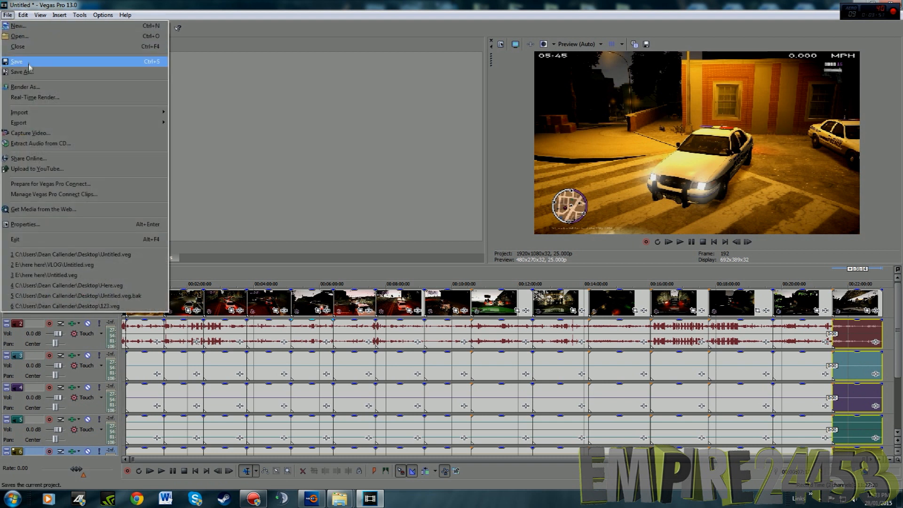
left_click(30, 61)
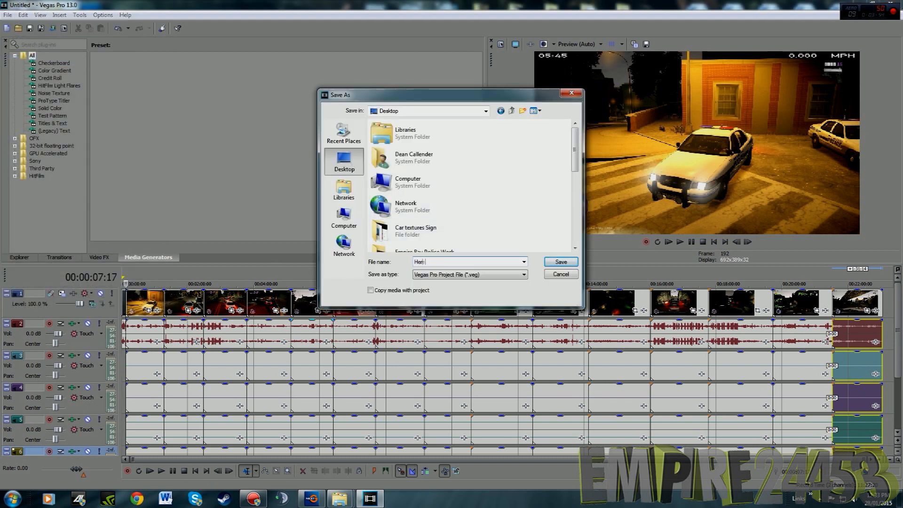
left_click(561, 262)
Delete the four surplus audio tracks 3 to 6 beneath the main audio track
left_click_drag(898, 336, 900, 369)
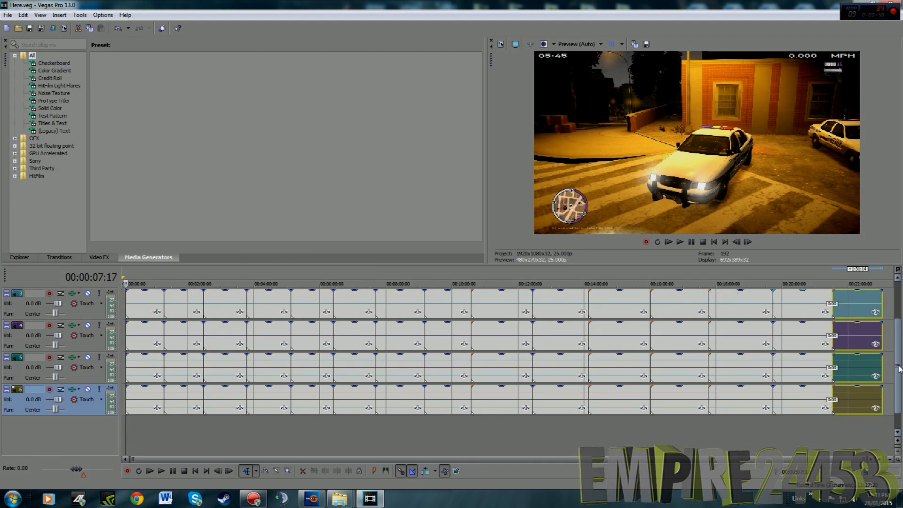
key("Delete")
left_click(96, 410)
key("Delete")
left_click(96, 411)
key("Delete")
left_click(93, 374)
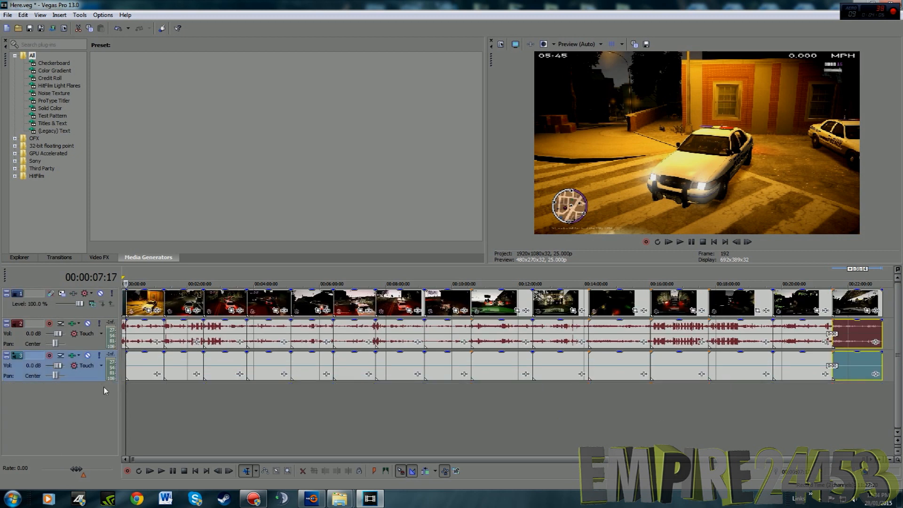
key("Delete")
Insert a new video track above the gameplay video track
left_click(99, 314)
right_click(99, 315)
left_click(136, 343)
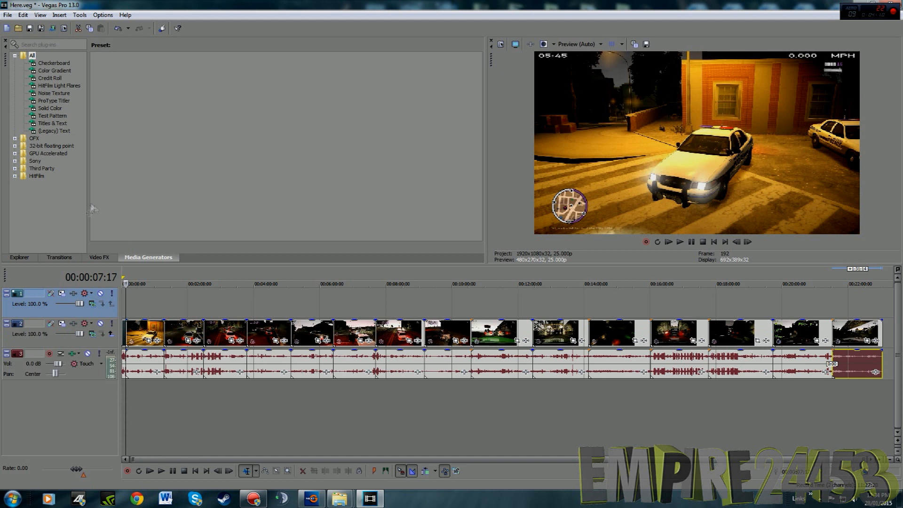
Place the (Legacy) Text preset "hrere sss" on the new upper track and extend it to the end of the gameplay clips
left_click(100, 257)
left_click(71, 258)
left_click(148, 257)
left_click(171, 173)
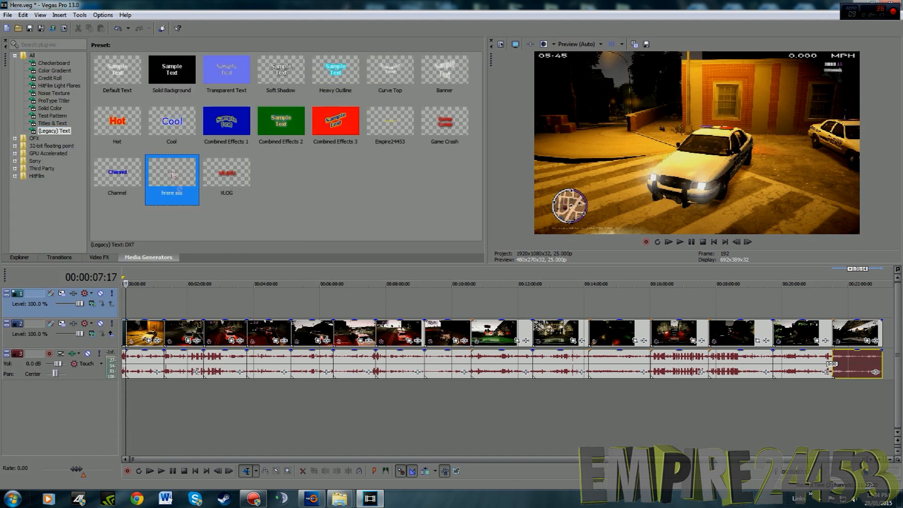
left_click_drag(132, 318, 850, 306)
left_click(696, 129)
left_click(567, 307)
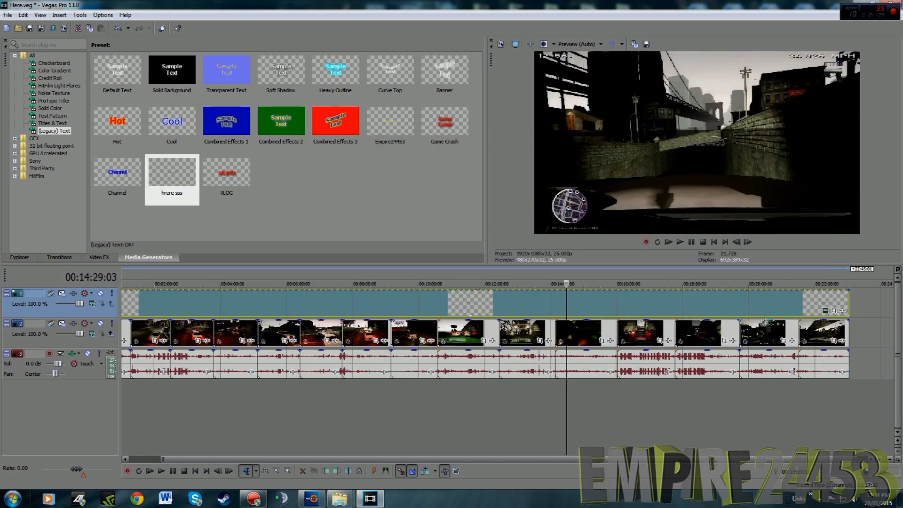
Set the video preview quality to Best (Full)
left_click(577, 43)
left_click(626, 89)
left_click(575, 47)
mouse_move(577, 89)
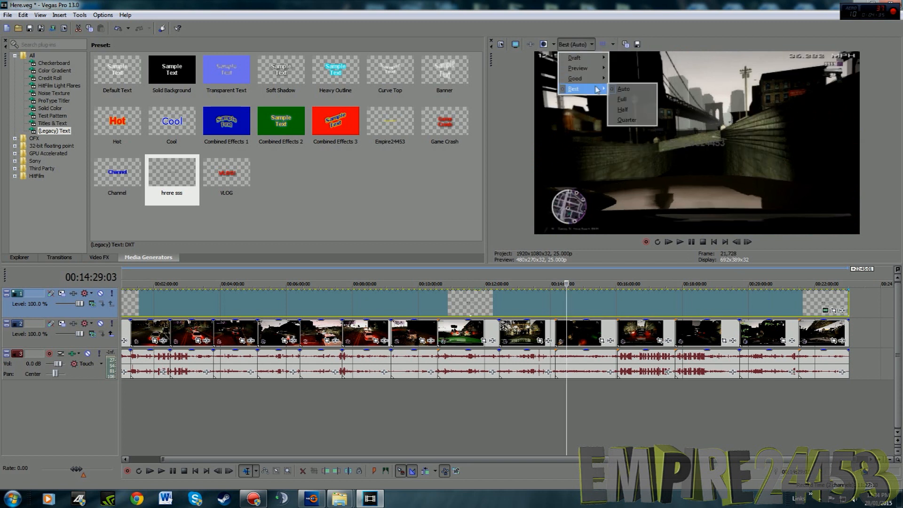
left_click(633, 99)
Move the Empire24453 text to the frame's lower-right corner with Event Pan/Crop, centred at X 180.0 and Y 33.8
left_click(802, 306)
left_click(834, 310)
left_click_drag(340, 303, 230, 231)
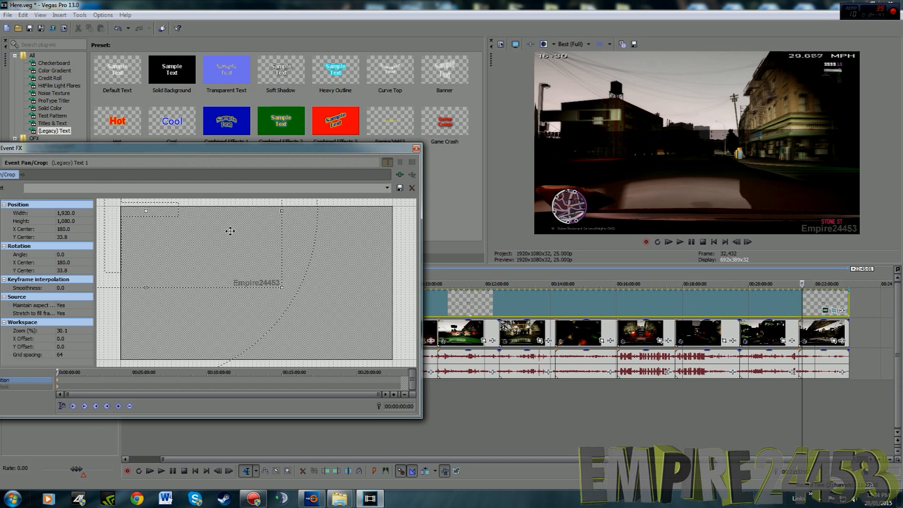
left_click(416, 150)
Switch to File Explorer, open the YouTube Music folder and show the preview pane for its songs
mouse_move(339, 498)
left_click(377, 445)
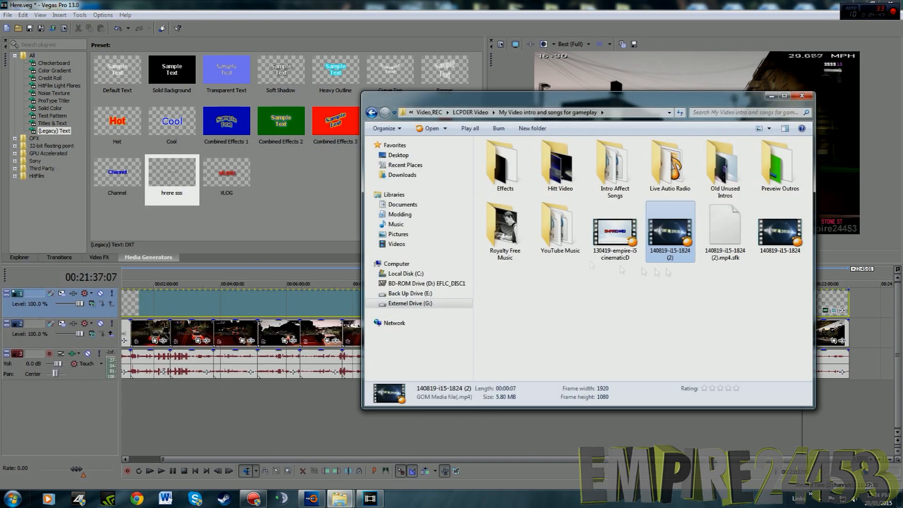
double_click(576, 233)
left_click(512, 225)
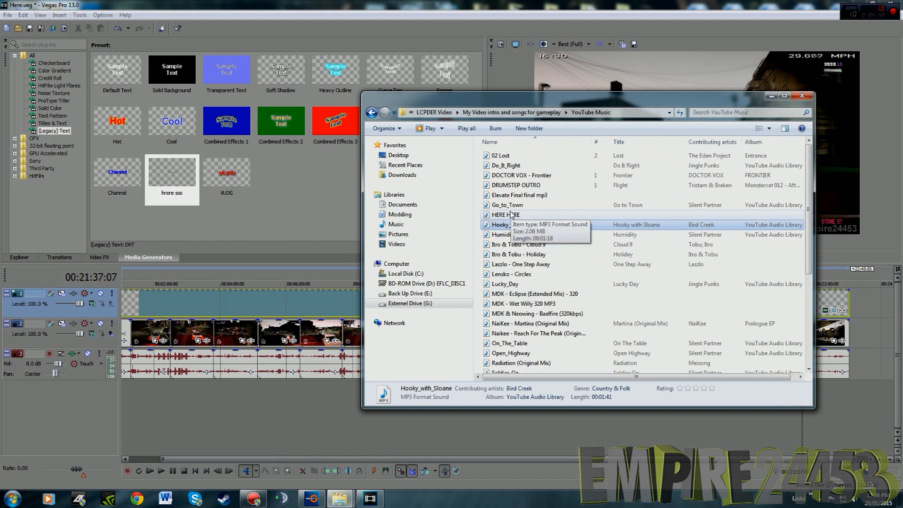
left_click(785, 128)
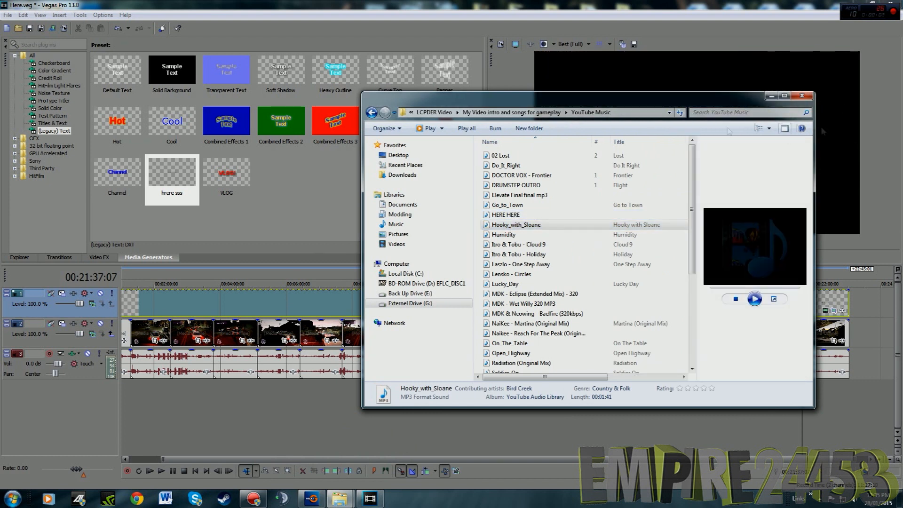
Audition the songs 02 Lost, Do_It_Right, Tobu - Mesmerize, Tobu & Syndec - Dusk and Tobu - Lightness in the preview pane
left_click(521, 156)
left_click(523, 165)
scroll(581, 221, "down", 5)
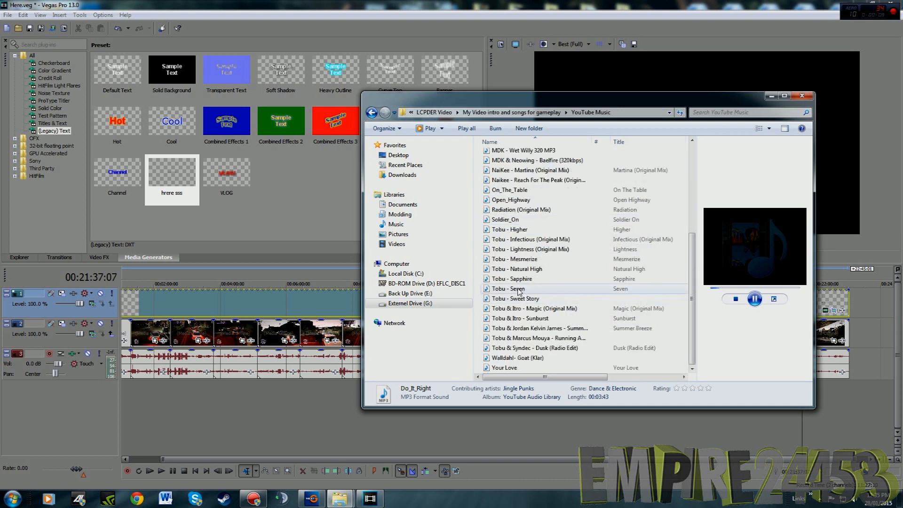
left_click(518, 259)
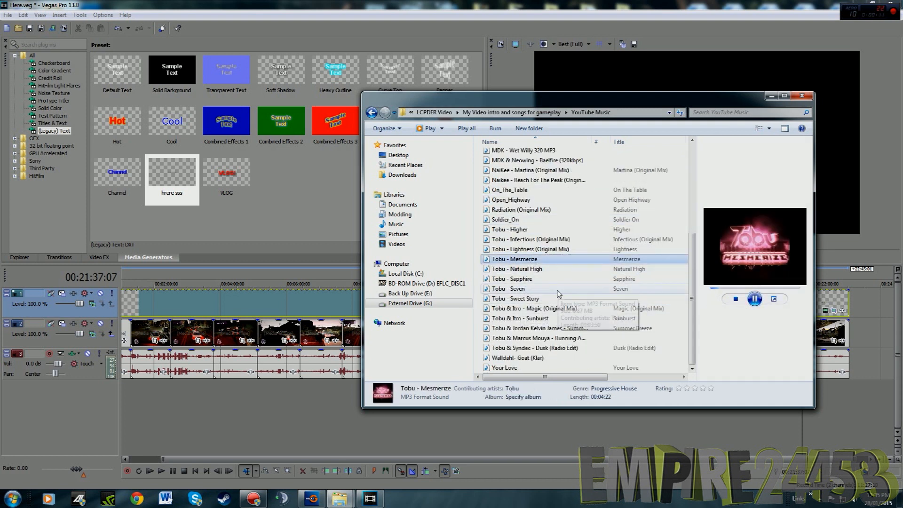
left_click(555, 348)
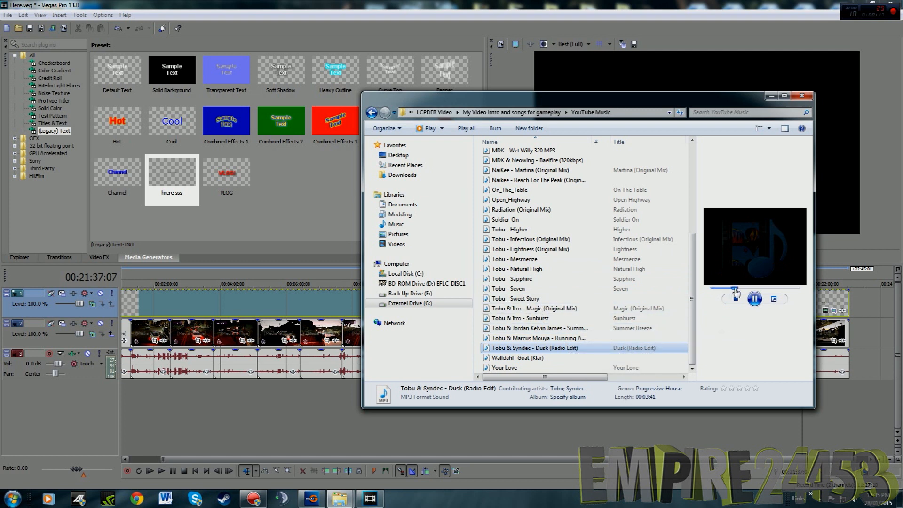
left_click(580, 251)
Browse the music list and audition Itro & Tobu - Holiday and Tobu - Sweet Story
scroll(564, 250, "up", 5)
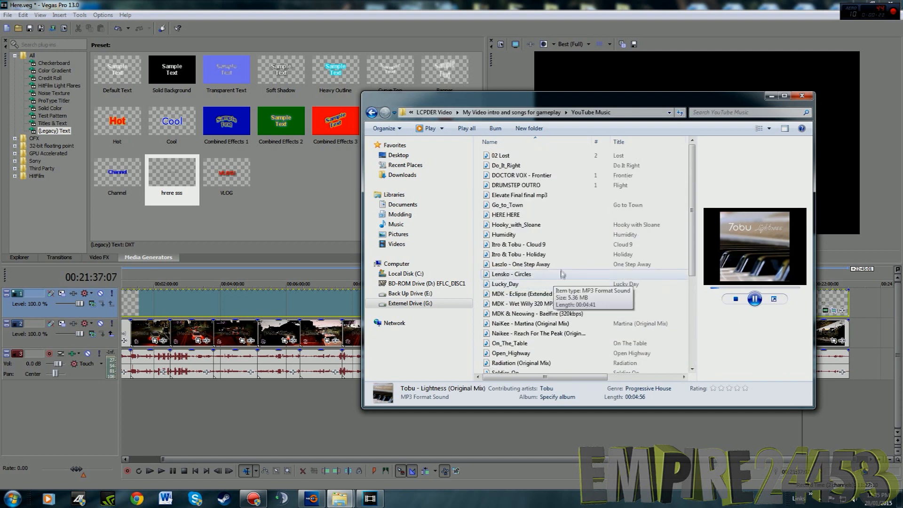
scroll(552, 241, "down", 1)
left_click(551, 229)
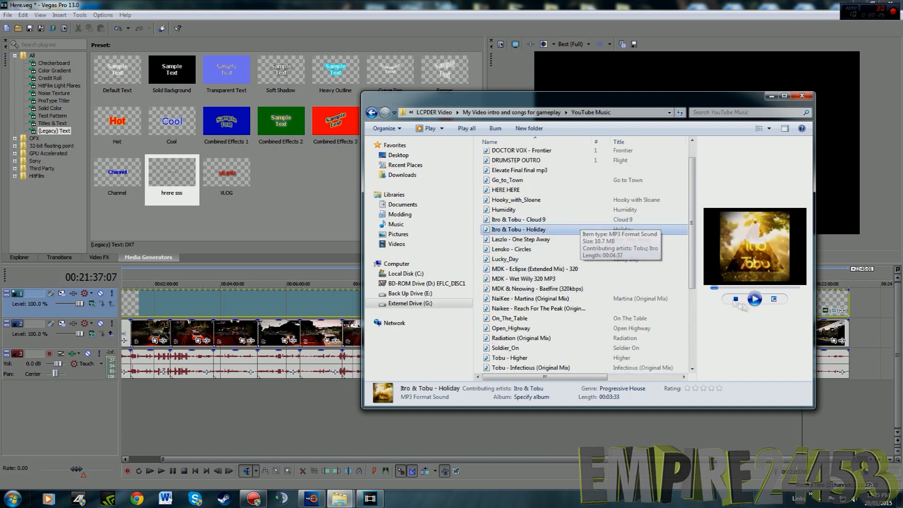
scroll(575, 279, "down", 3)
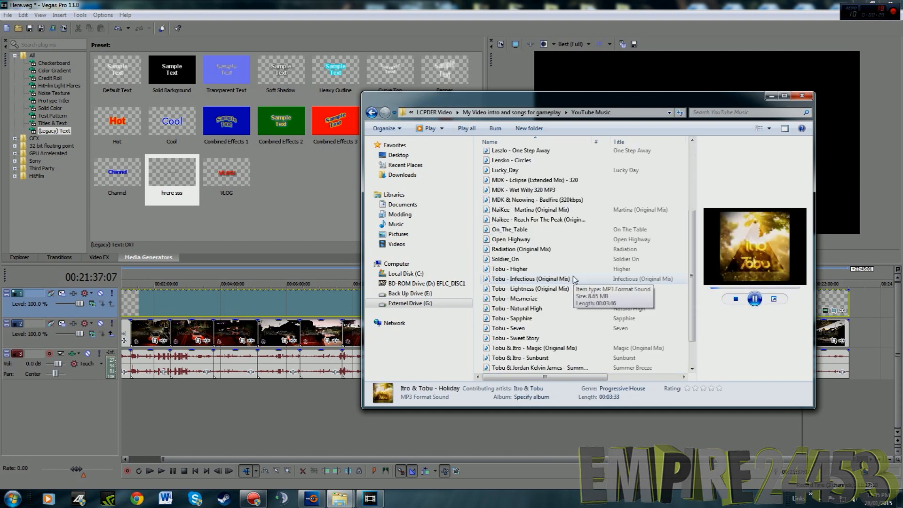
scroll(589, 253, "down", 2)
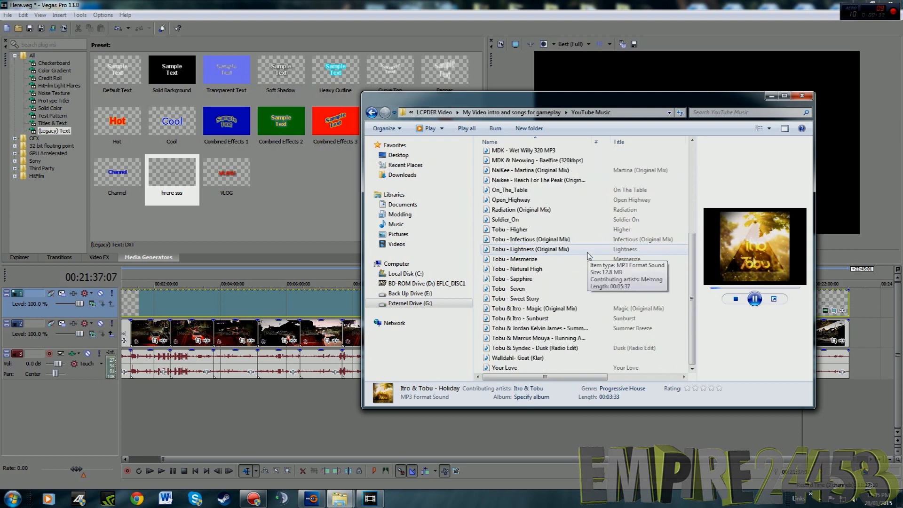
left_click(541, 298)
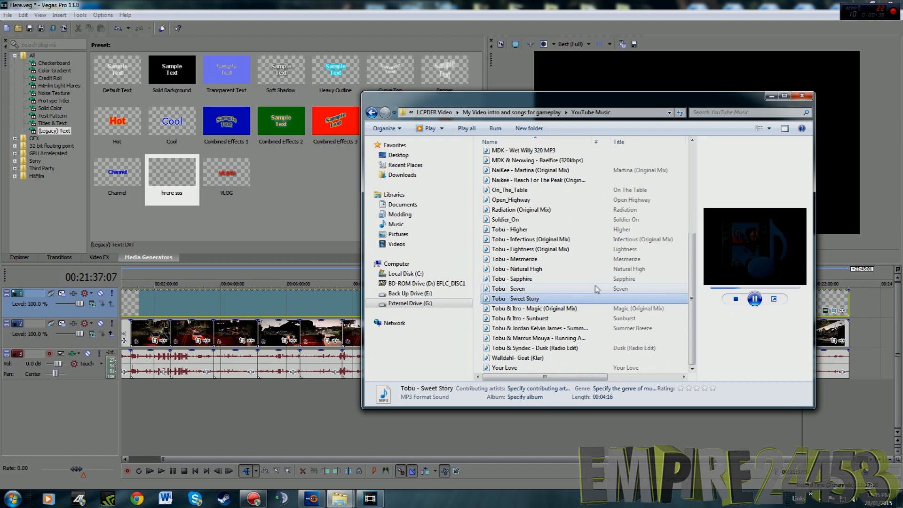
Look through the song list again and audition Dusk (Radio Edit) and Running Away
scroll(598, 288, "up", 5)
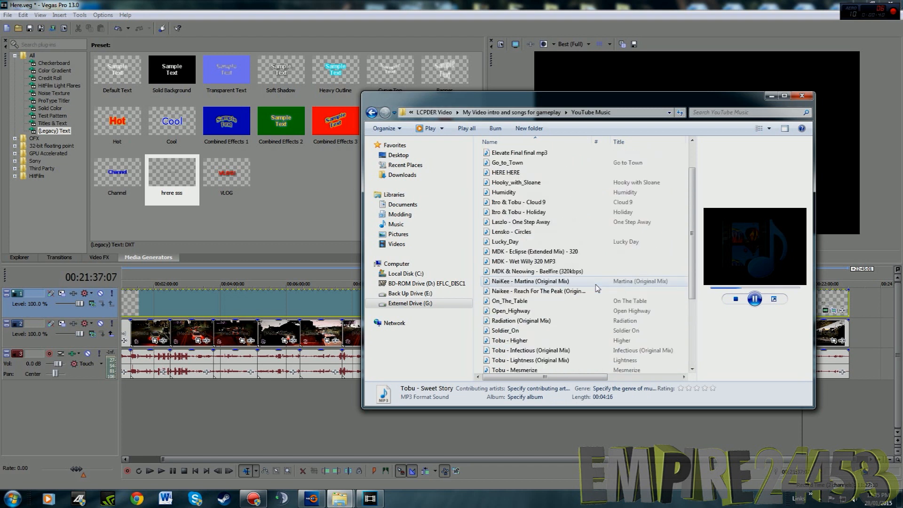
scroll(567, 263, "down", 1)
scroll(562, 241, "up", 1)
scroll(565, 235, "down", 5)
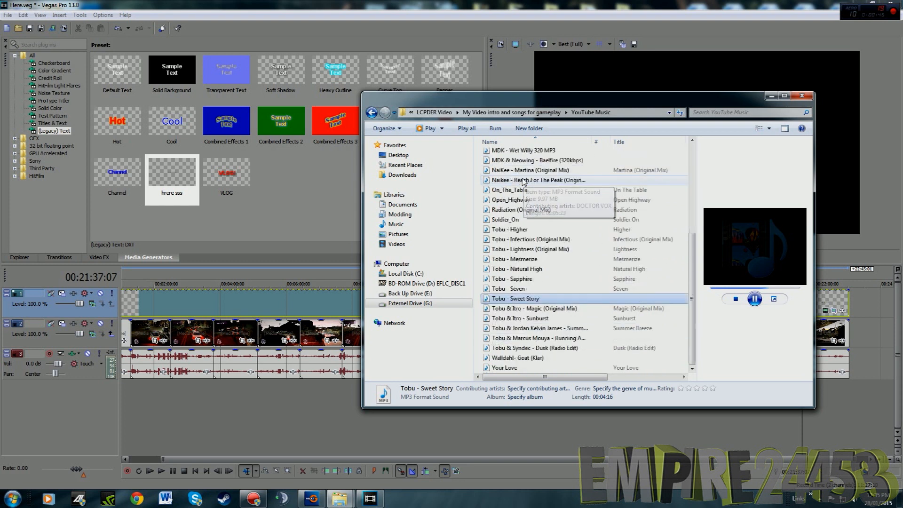
left_click(530, 349)
left_click(755, 300)
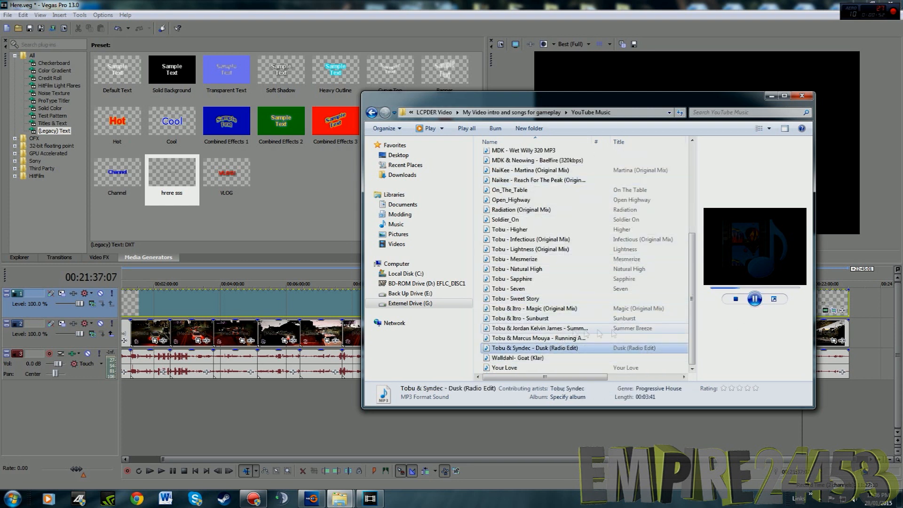
left_click(531, 338)
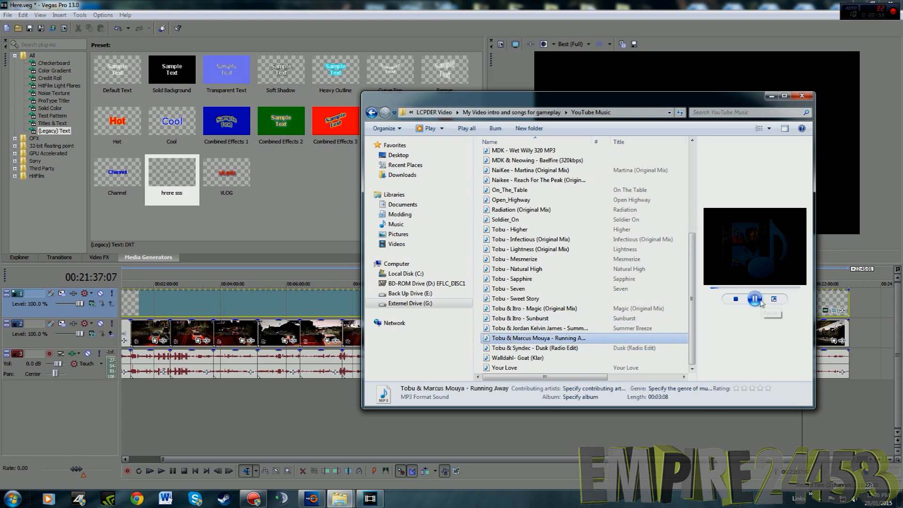
Audition Do_It_Right, Hooky_with_Sloane, MDK & Neowing - Baelfire and NaiKee - Martina
scroll(583, 259, "up", 5)
left_click(508, 165)
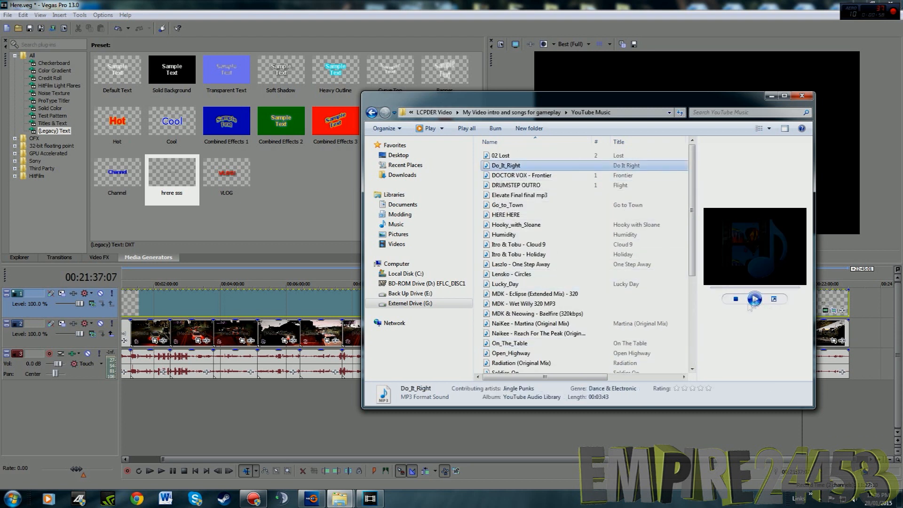
left_click(541, 225)
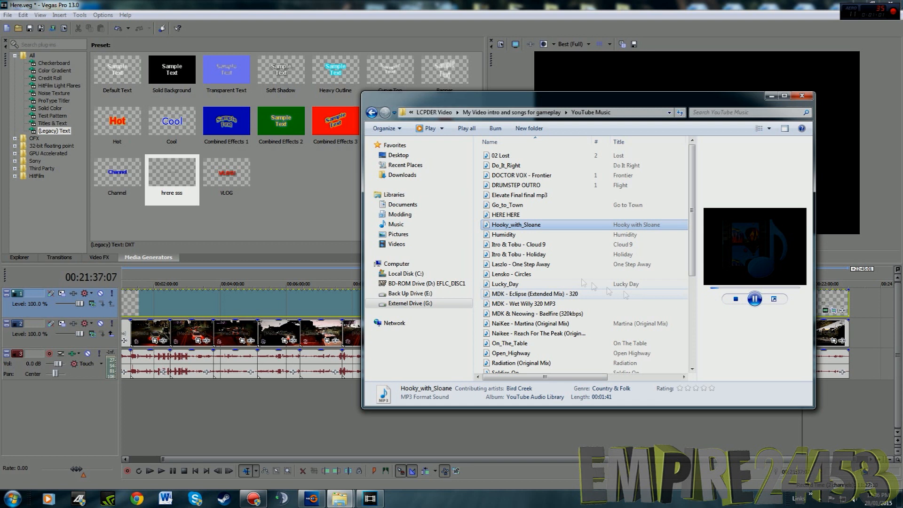
scroll(574, 268, "down", 1)
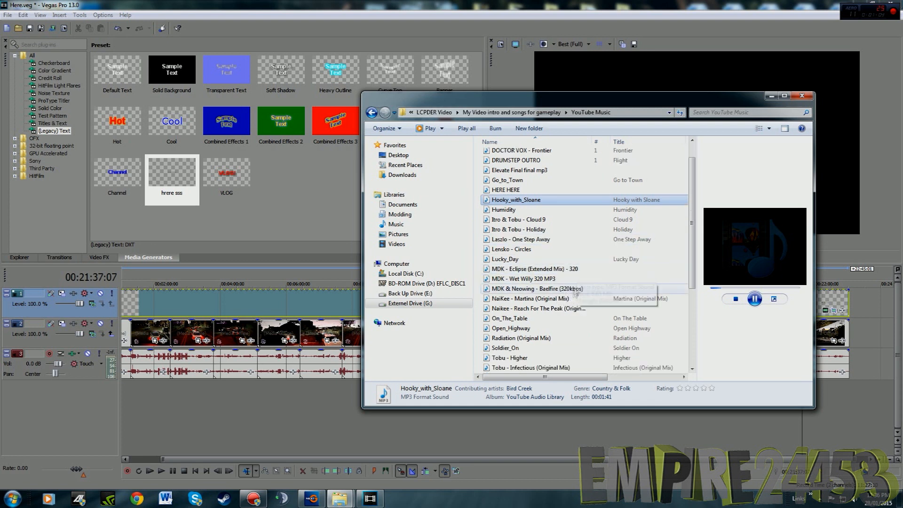
left_click(583, 288)
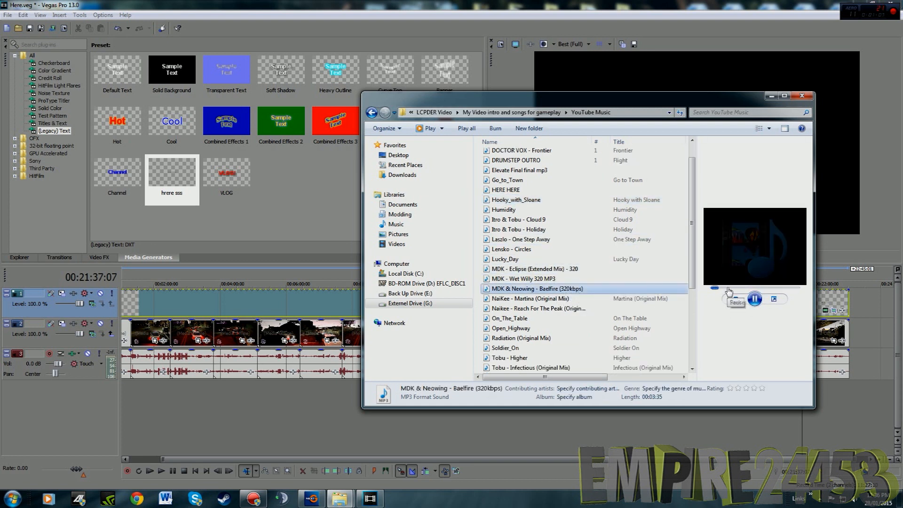
left_click(574, 299)
Audition the Tobu songs Infectious, Natural High and Sapphire further down the list
scroll(583, 306, "down", 2)
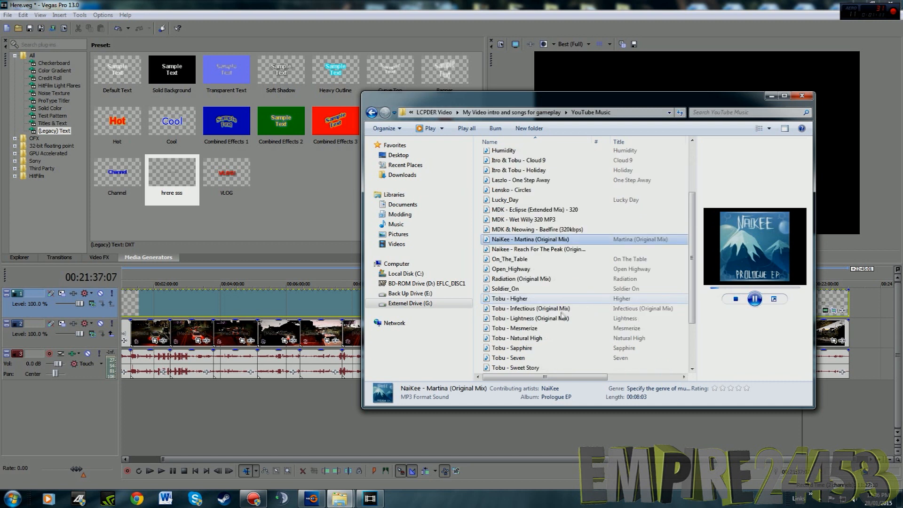
left_click(588, 308)
scroll(712, 307, "down", 1)
left_click(588, 309)
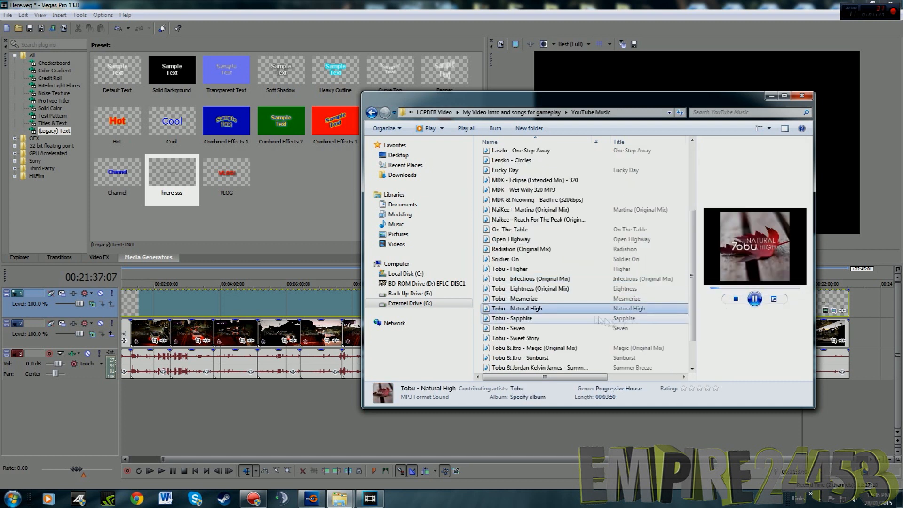
left_click(530, 320)
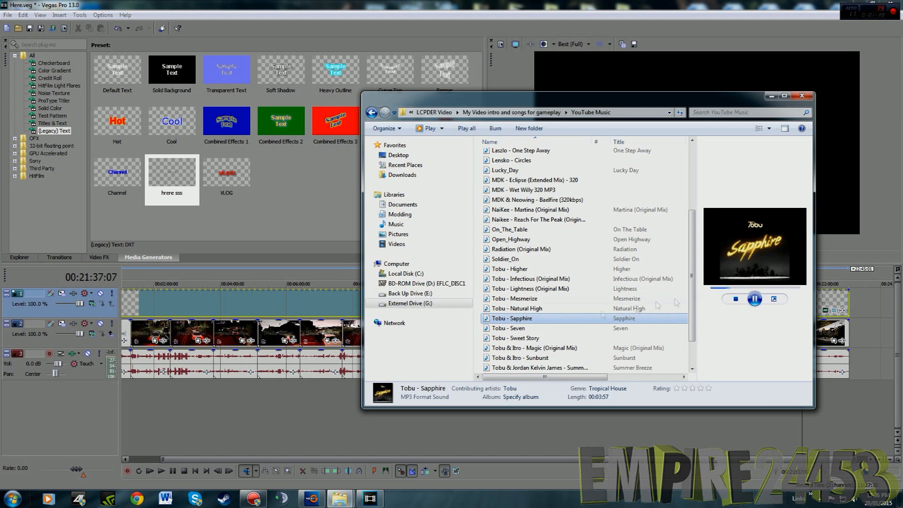
Audition Tobu & Itro - Magic, Summer Breeze and Dusk (Radio Edit) near the end of the list
scroll(621, 325, "down", 2)
left_click(555, 311)
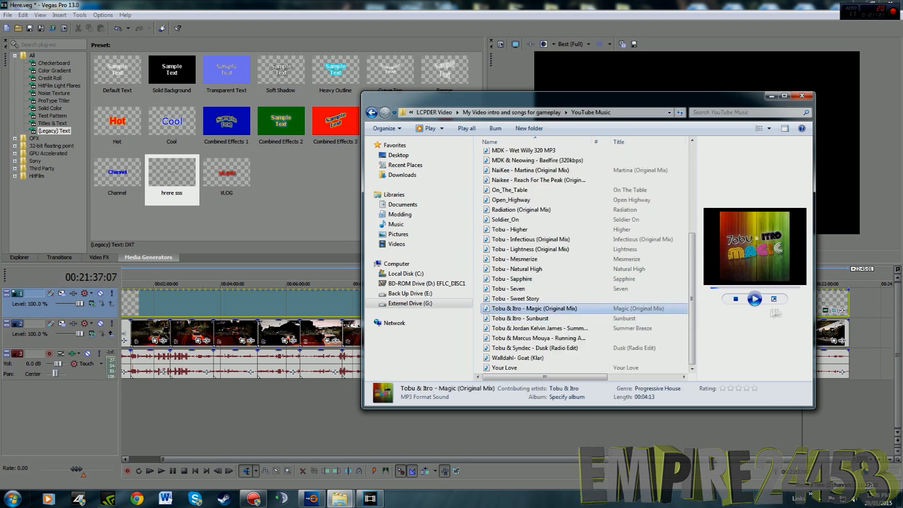
left_click(586, 329)
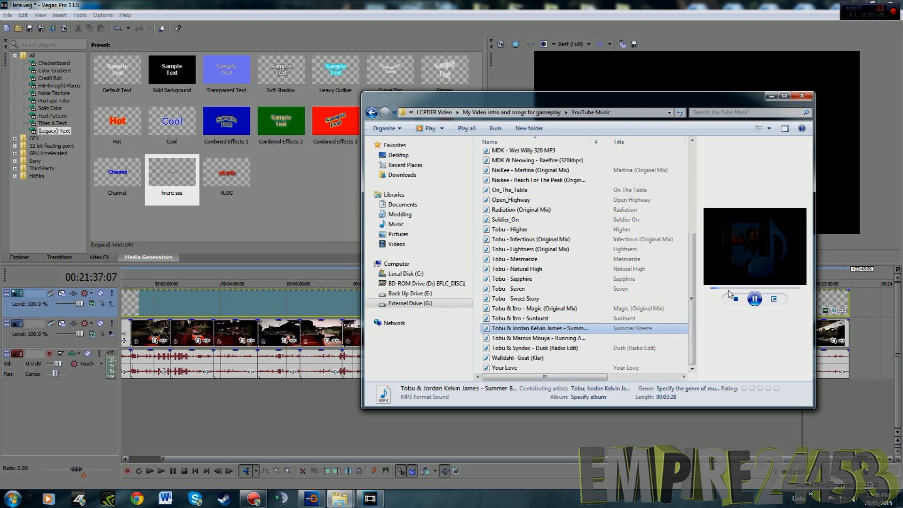
left_click(591, 348)
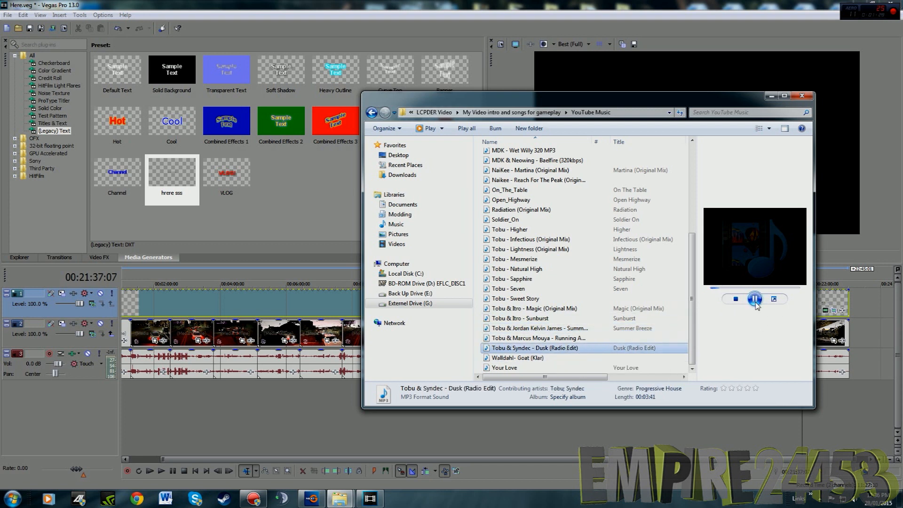
Audition Summer Breeze, Radiation (Original Mix) and MDK - Wet Willy from the song list
left_click(644, 335)
left_click(605, 328)
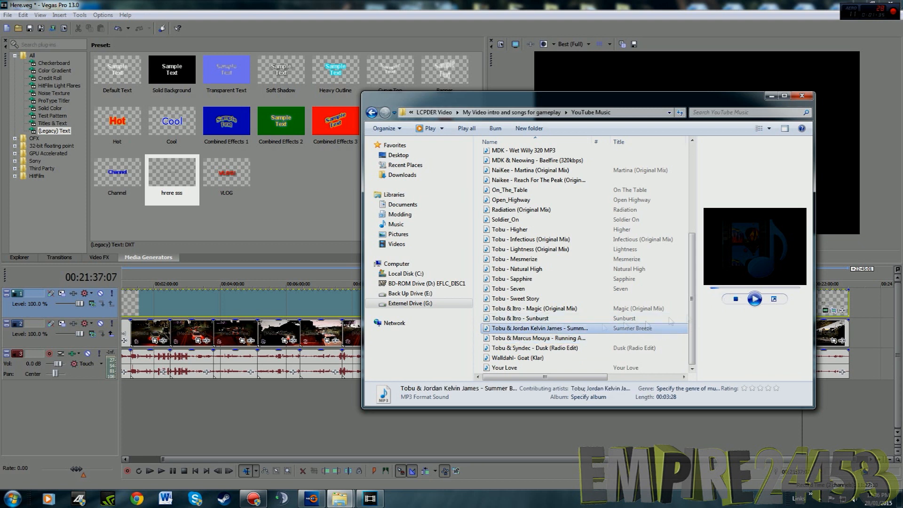
left_click(541, 209)
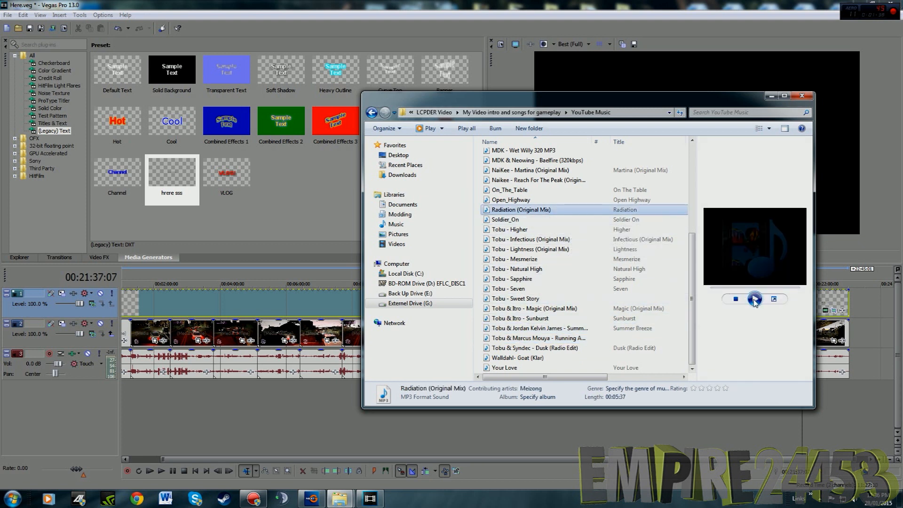
left_click(541, 180)
scroll(629, 293, "up", 1)
left_click(565, 181)
scroll(537, 227, "up", 1)
left_click(535, 202)
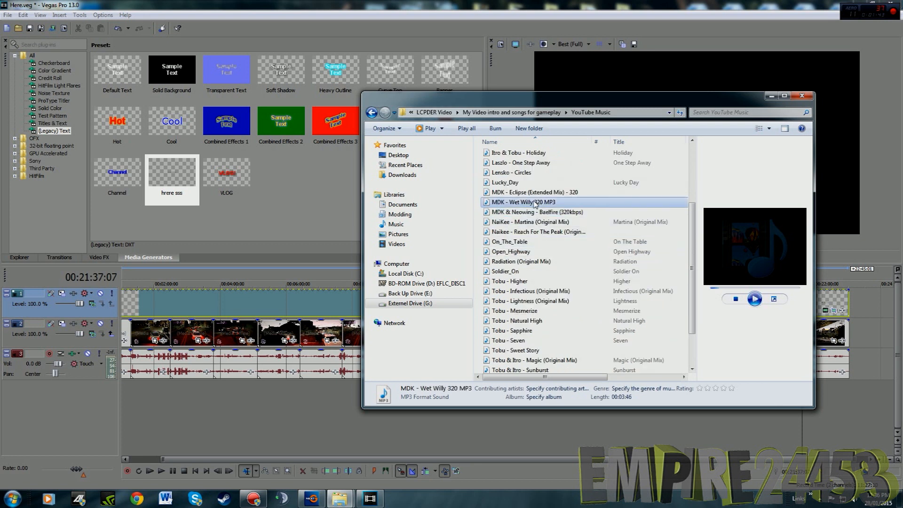
Audition MDK - Eclipse (Extended Mix) and Tobu - Infectious (Original Mix)
left_click(541, 252)
left_click(536, 183)
left_click(537, 193)
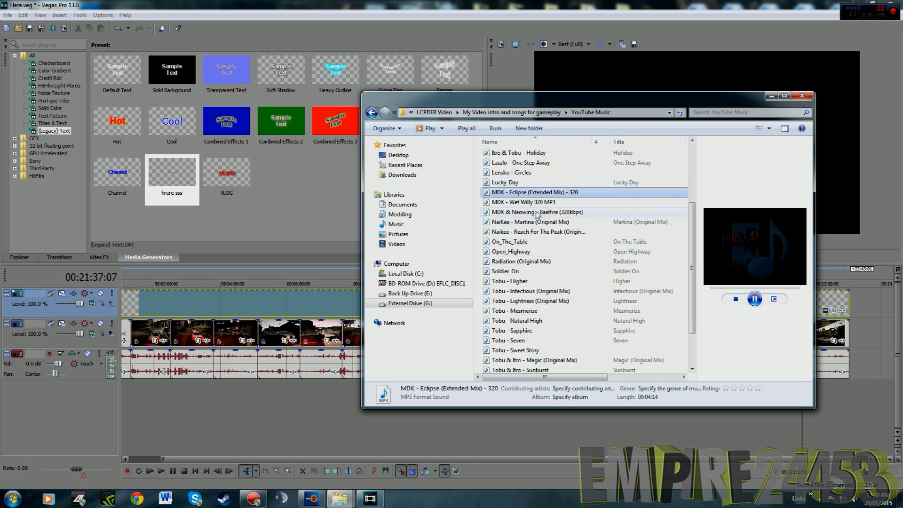
scroll(538, 215, "down", 2)
left_click(536, 289)
left_click(536, 259)
left_click(541, 240)
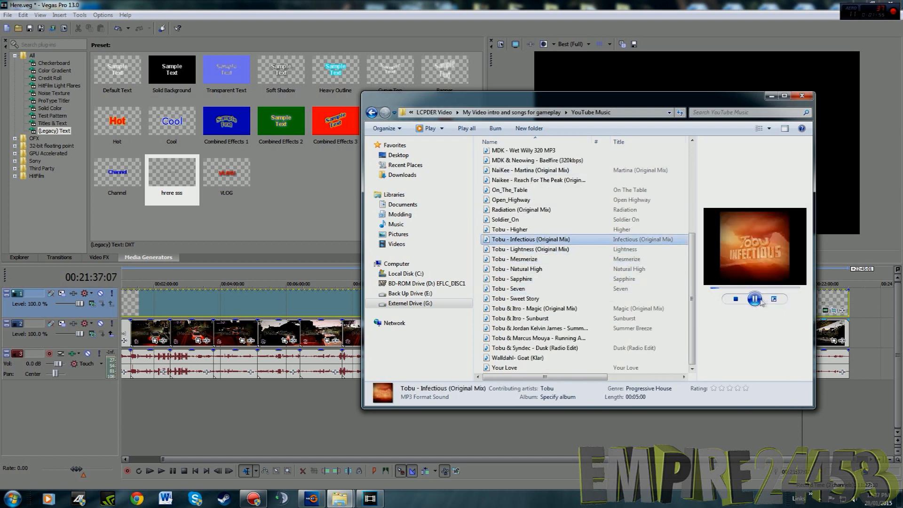
Hide the file preview and add Tobu - Infectious (Original Mix) on a new audio track at the start of the timeline
left_click(785, 129)
left_click_drag(541, 240, 150, 411)
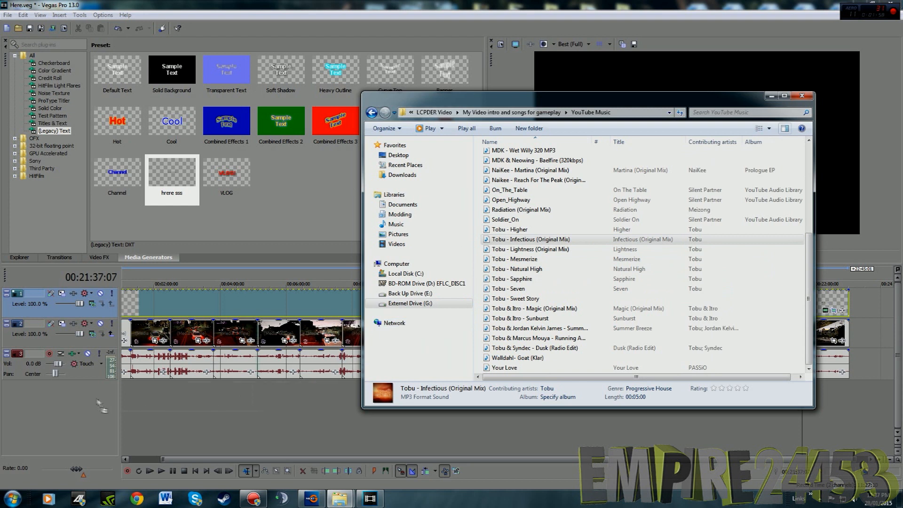
left_click_drag(97, 400, 96, 400)
left_click(292, 418)
scroll(288, 417, "down", 2)
left_click(196, 399)
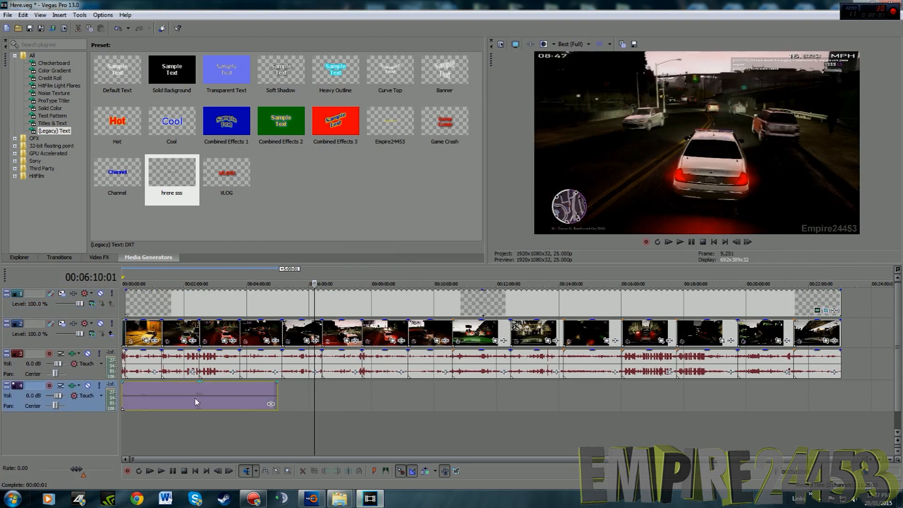
Split the Tobu - Infectious song where the intro ends and the gameplay begins
scroll(155, 400, "up", 10)
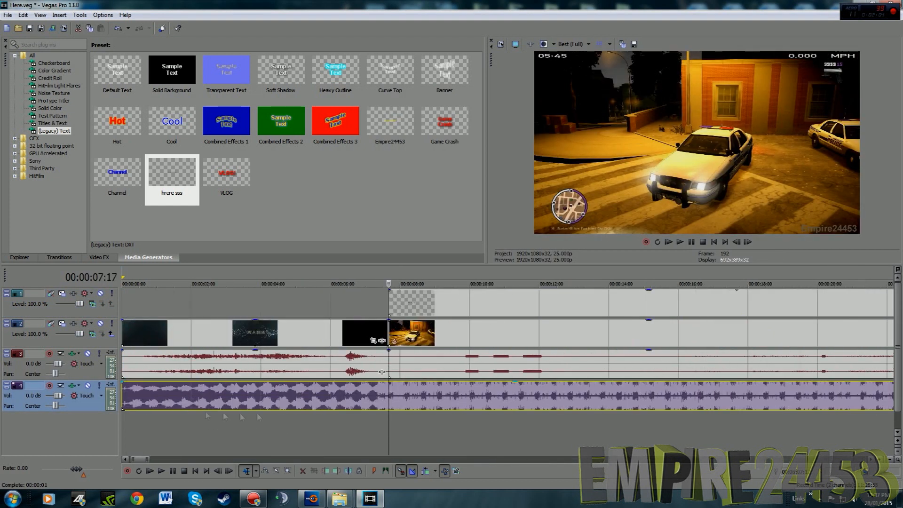
right_click(389, 391)
left_click(414, 241)
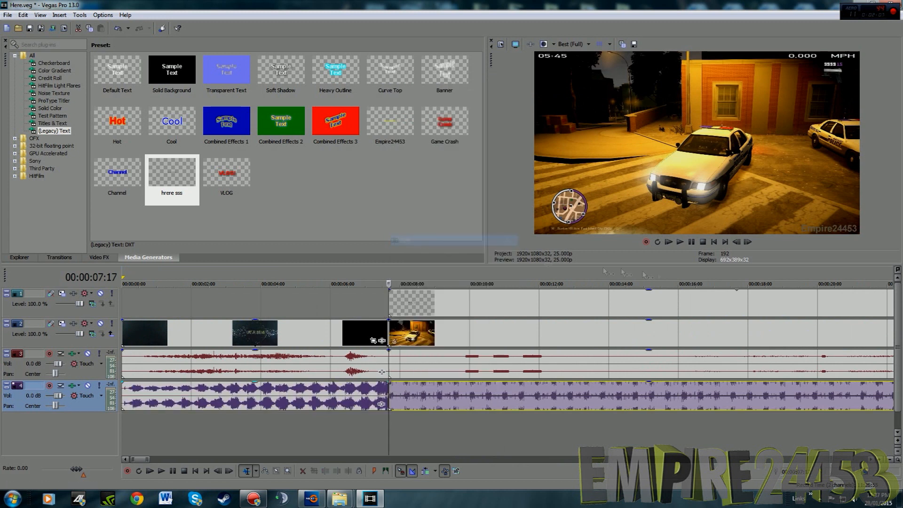
Play the project from the start to check the music over the intro
left_click(668, 242)
scroll(444, 357, "down", 5)
scroll(437, 367, "up", 6)
scroll(372, 399, "down", 6)
scroll(292, 414, "up", 4)
scroll(151, 404, "up", 8)
left_click(133, 333)
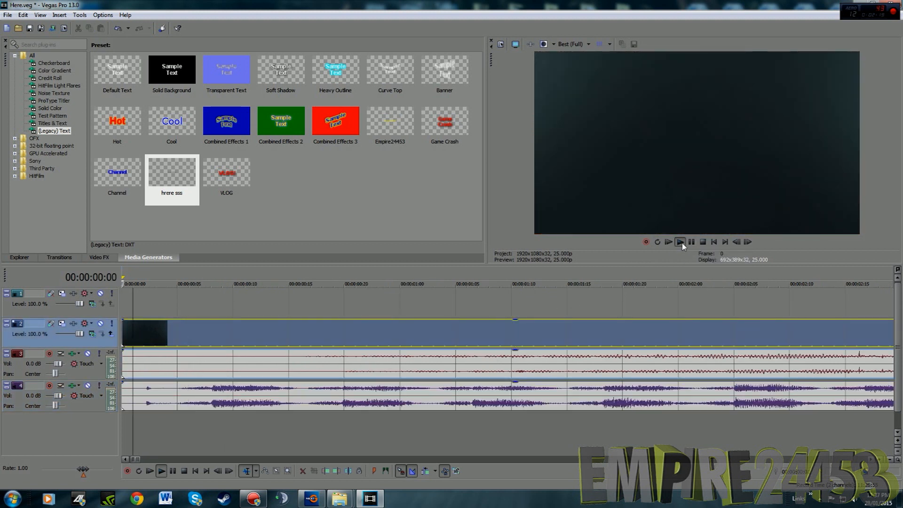
Split the Tobu - Infectious song near its end and delete the leftover tail
scroll(671, 335, "down", 15)
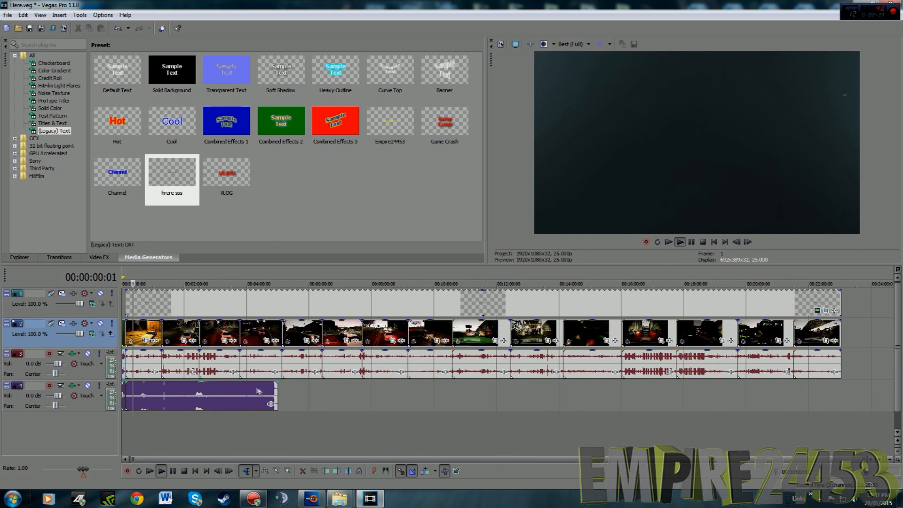
left_click(258, 390)
scroll(258, 390, "up", 4)
right_click(577, 392)
left_click(612, 233)
key("Delete")
scroll(661, 375, "down", 4)
Open the Empire Outro folder inside Hitt Video and place the image two after the last gameplay clip on the video track
left_click(410, 442)
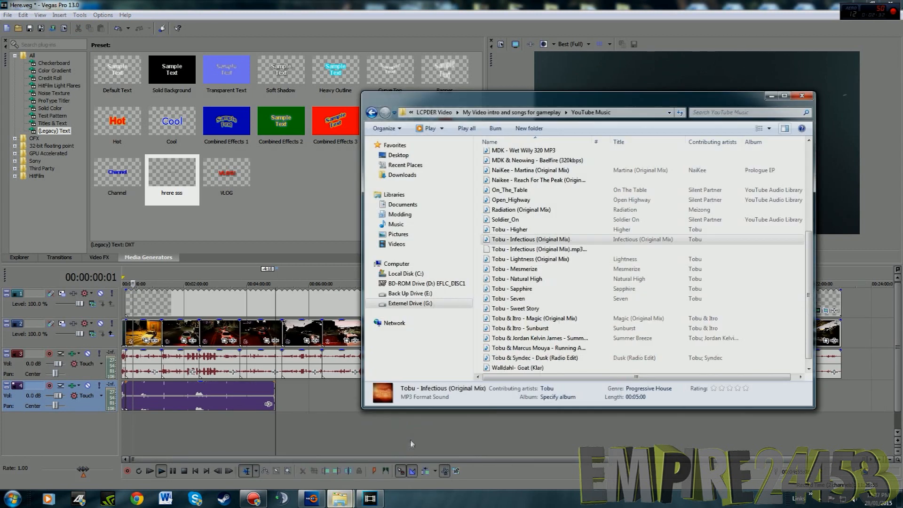
left_click(373, 115)
left_click_drag(510, 102, 198, 111)
double_click(235, 174)
double_click(198, 193)
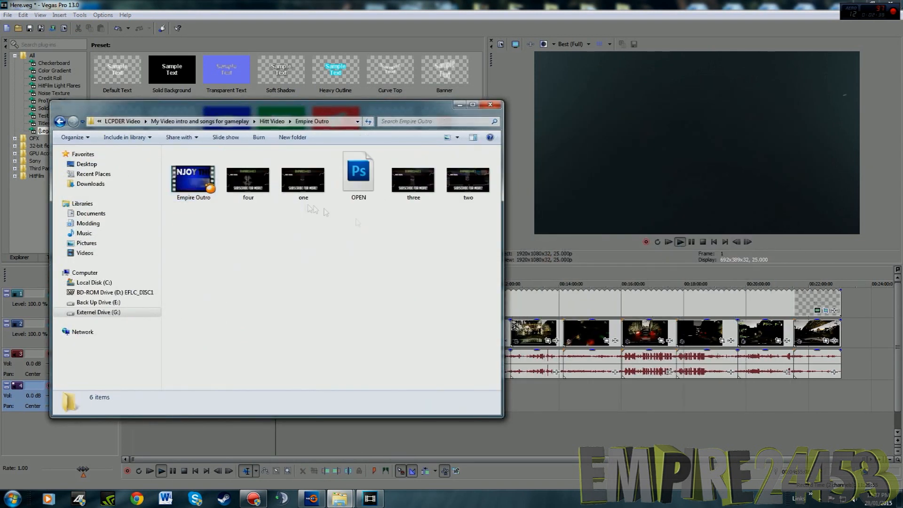
left_click(466, 193)
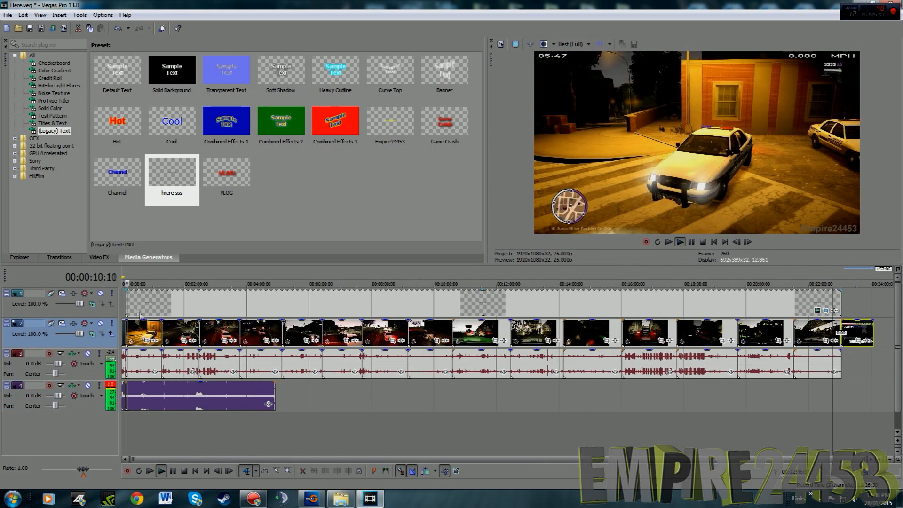
Add a Volume effect to the gameplay part of the Tobu - Infectious song and lower it to -10.722 dB during playback
left_click(139, 313)
scroll(140, 315, "up", 9)
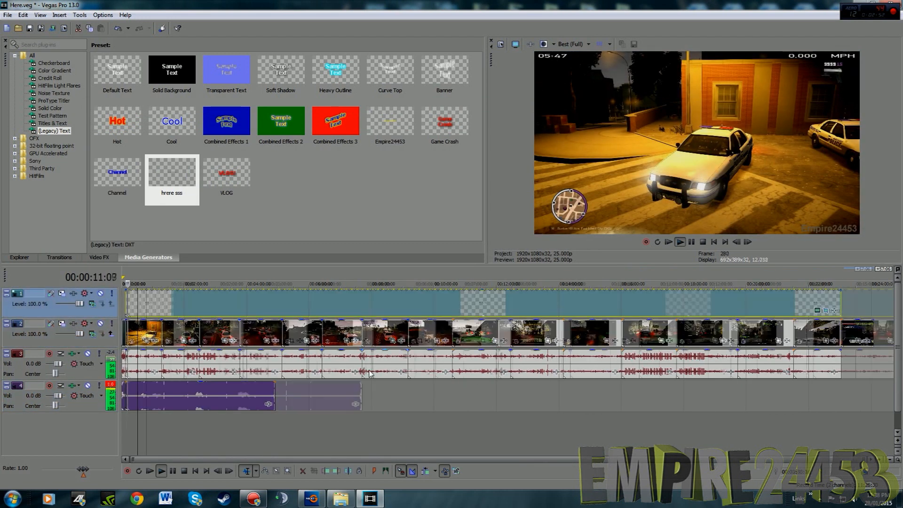
scroll(354, 381, "down", 3)
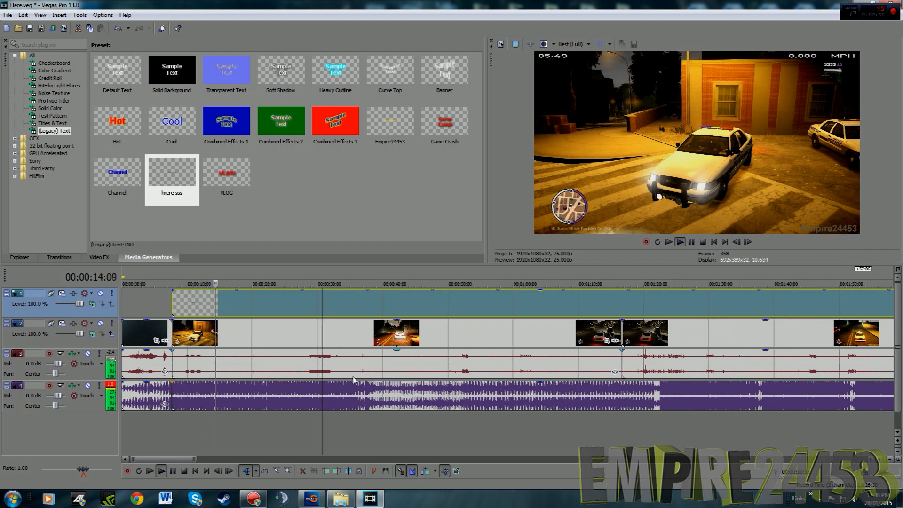
scroll(354, 381, "down", 6)
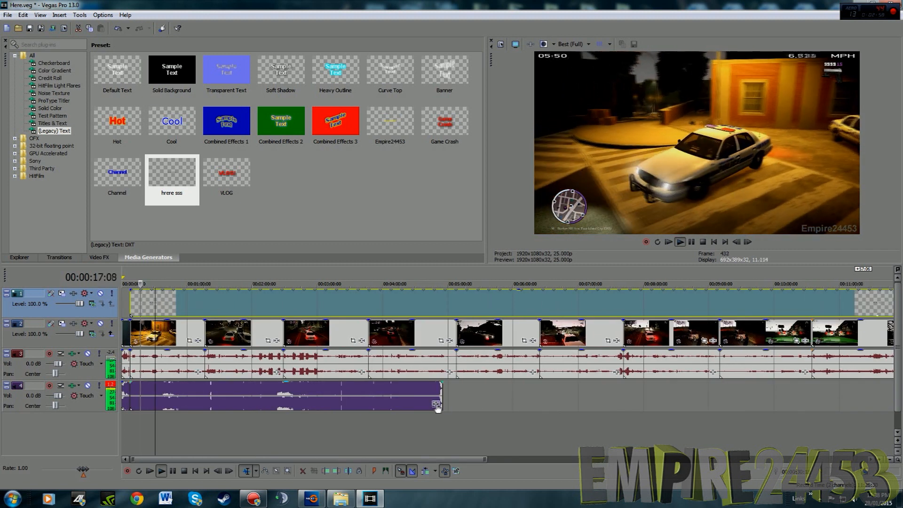
left_click(436, 404)
double_click(342, 204)
left_click(730, 118)
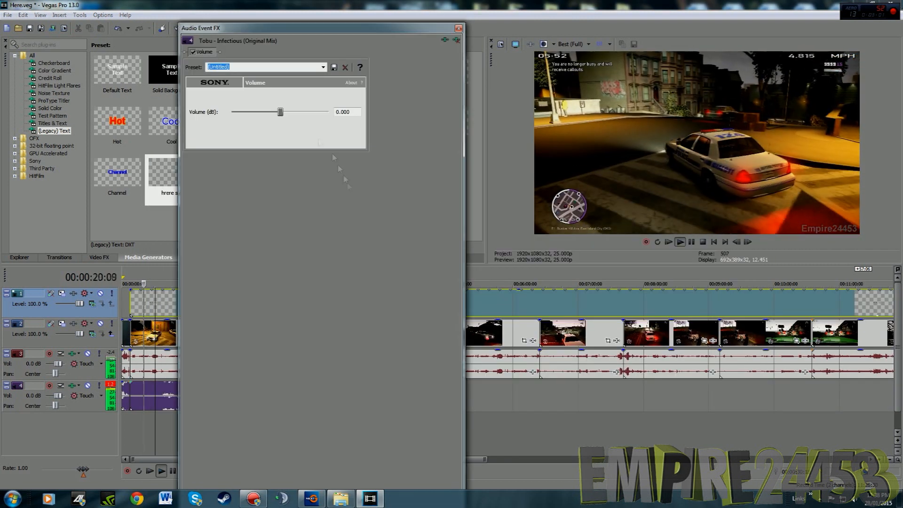
left_click_drag(278, 112, 245, 116)
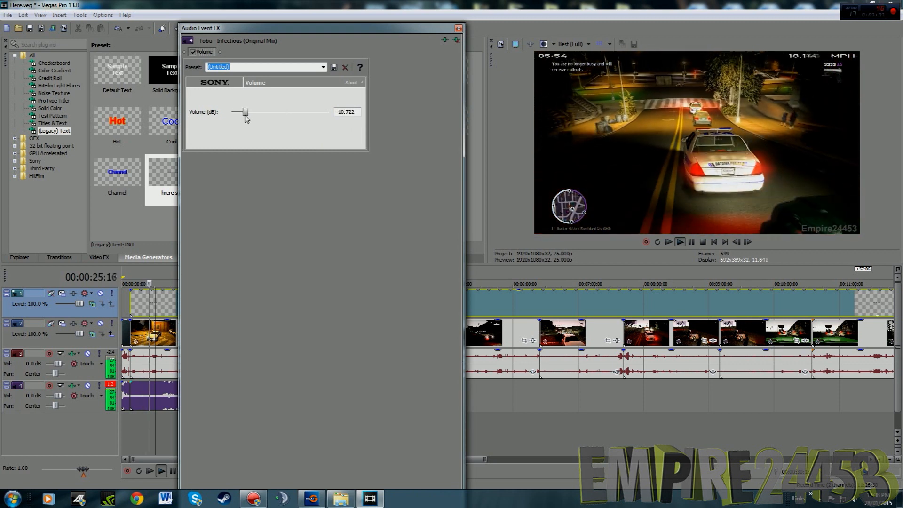
left_click(459, 29)
left_click(691, 241)
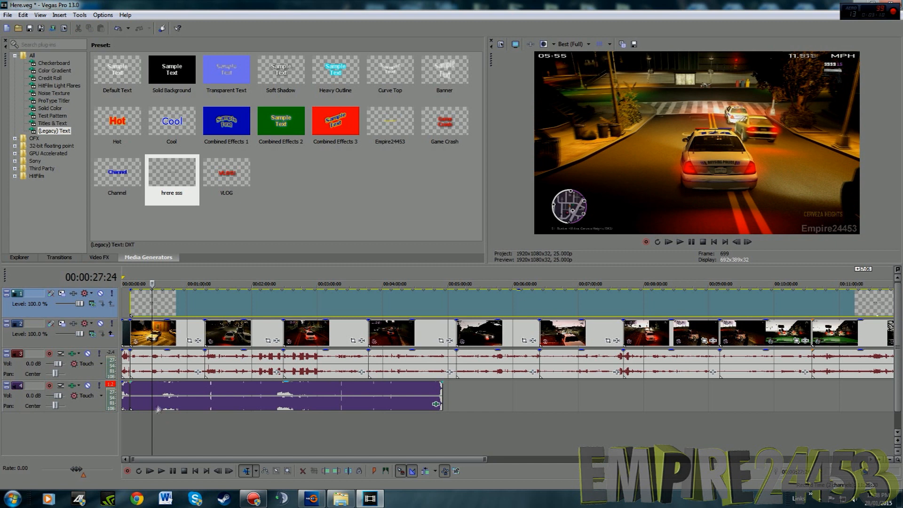
Add the Here WAV file on a new audio track below the music and align it with the start of the gameplay
left_click(341, 499)
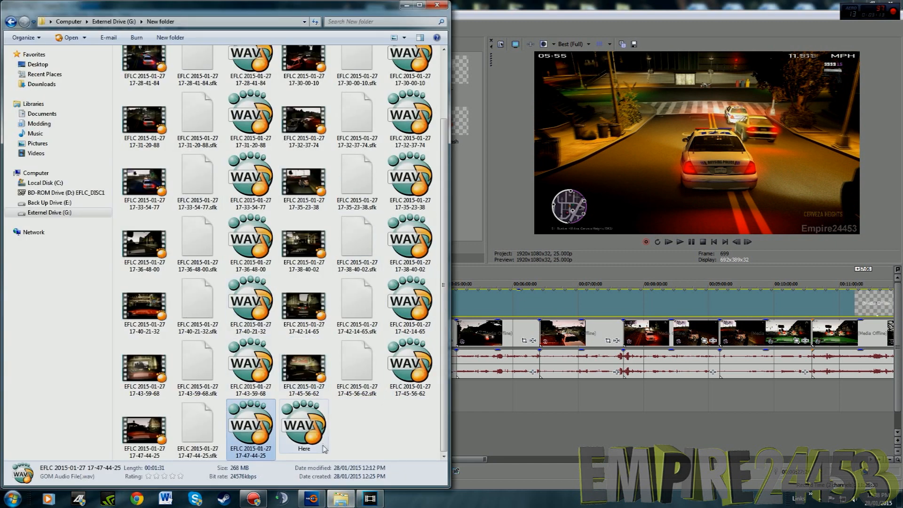
left_click(306, 428)
left_click_drag(527, 451, 526, 438)
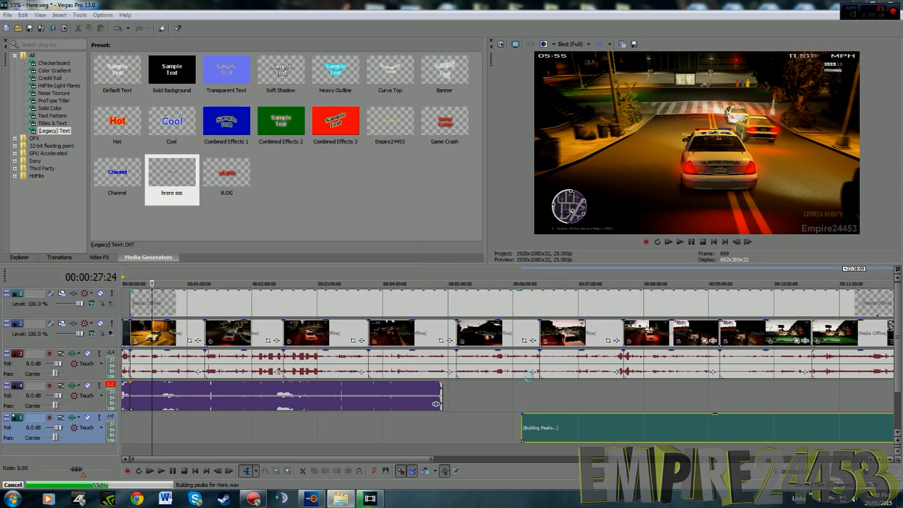
left_click_drag(507, 428, 346, 429)
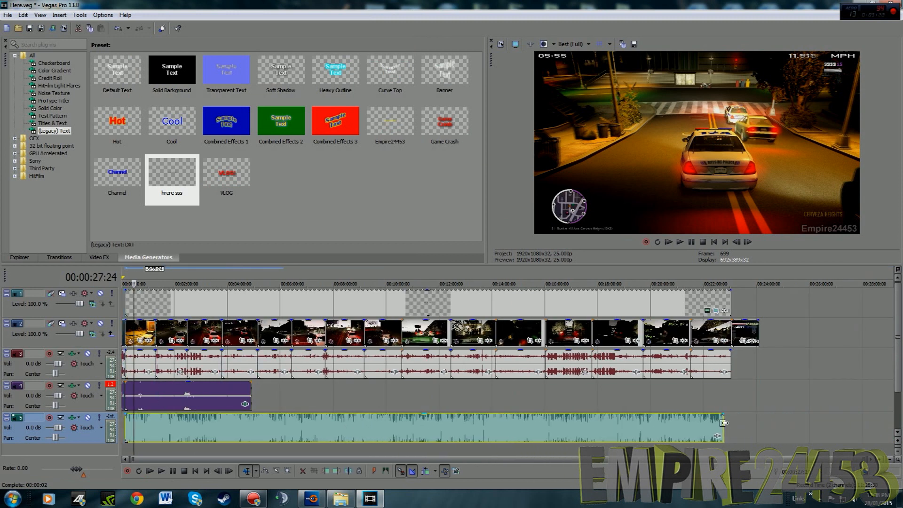
Split the last gameplay clip's audio and video where the Here audio ends and delete the leftover parts
left_click(724, 423)
scroll(725, 423, "up", 4)
right_click(503, 358)
left_click(565, 206)
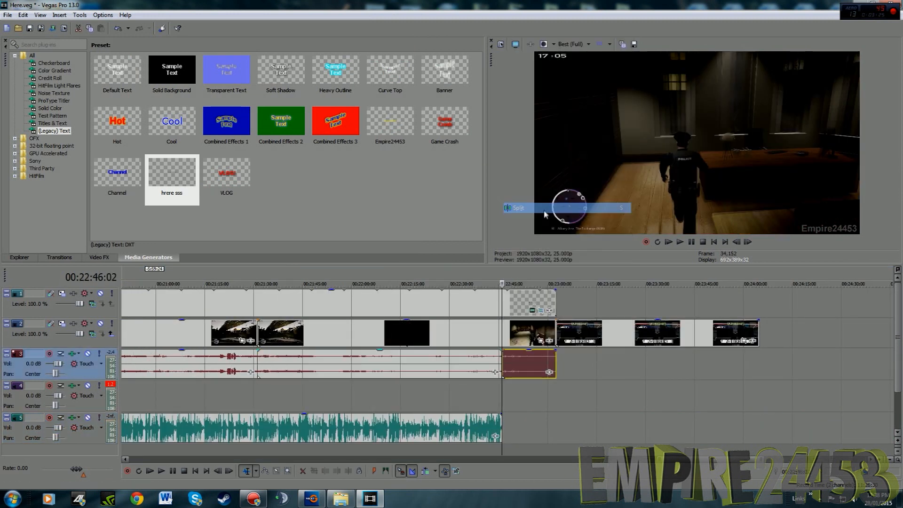
left_click(501, 327)
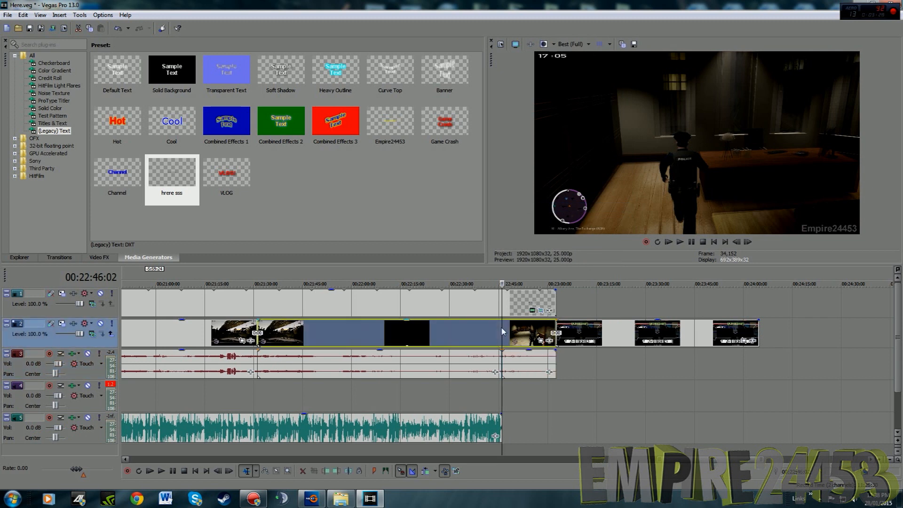
right_click(502, 328)
left_click(523, 267)
key("Delete")
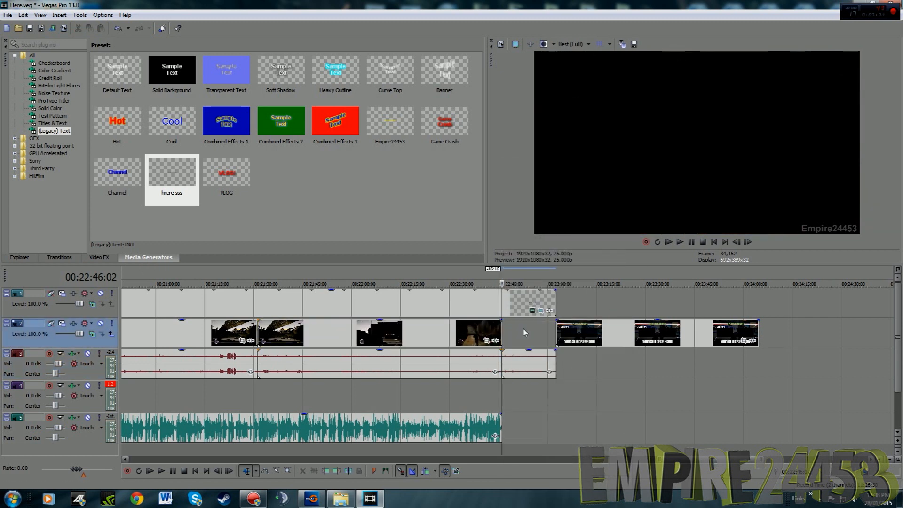
left_click(527, 363)
key("Delete")
Move the outro image up against the shortened gameplay and trim the text watermark to end at the same cut
left_click_drag(631, 334, 577, 336)
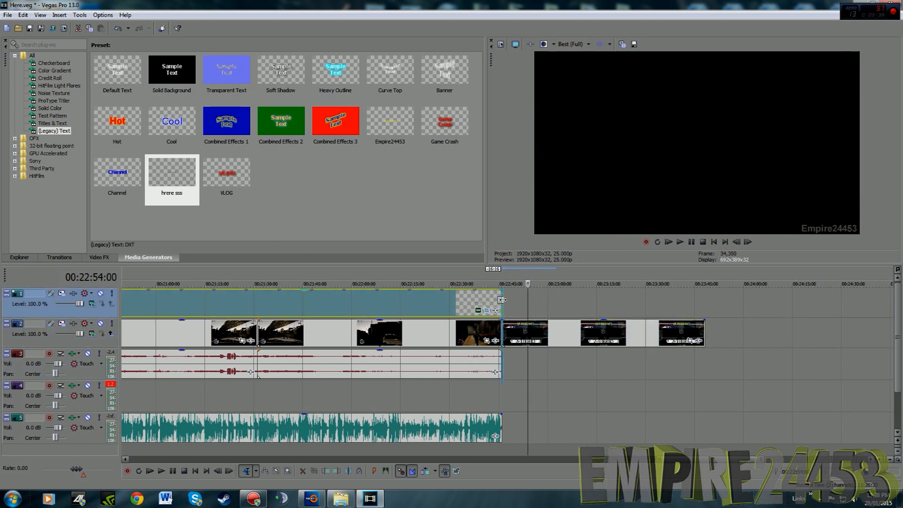
left_click(485, 301)
left_click(678, 243)
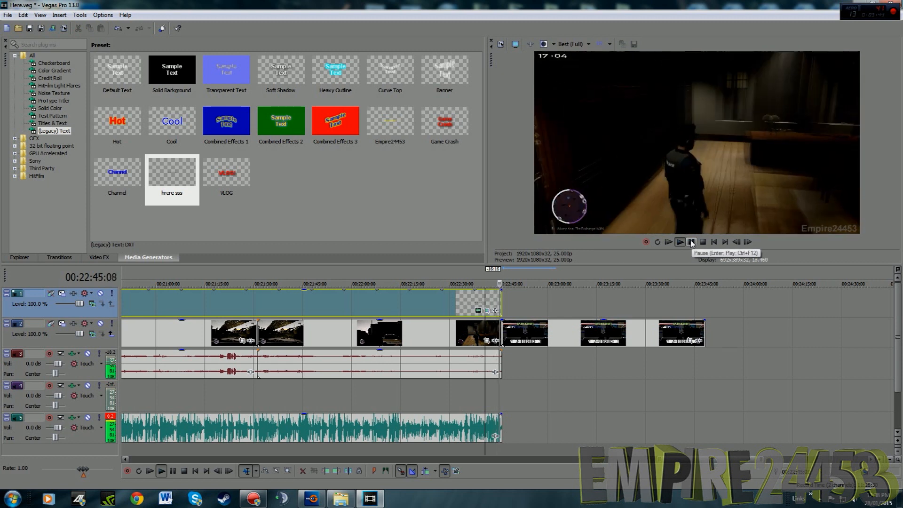
left_click(692, 242)
Lower the Volume effect on the gameplay part of the Tobu - Infectious song to -15.189 dB while playing the beginning
scroll(450, 329, "down", 5)
scroll(451, 329, "down", 2)
left_click(127, 392)
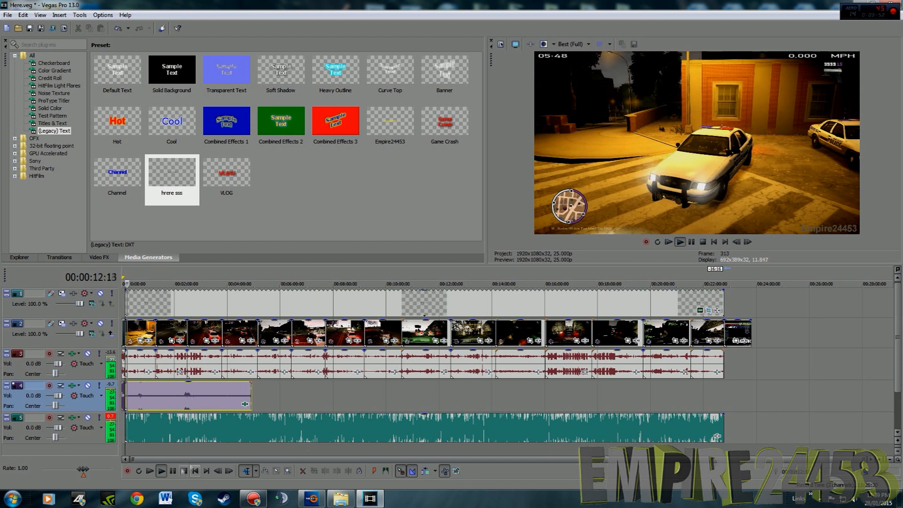
left_click(245, 404)
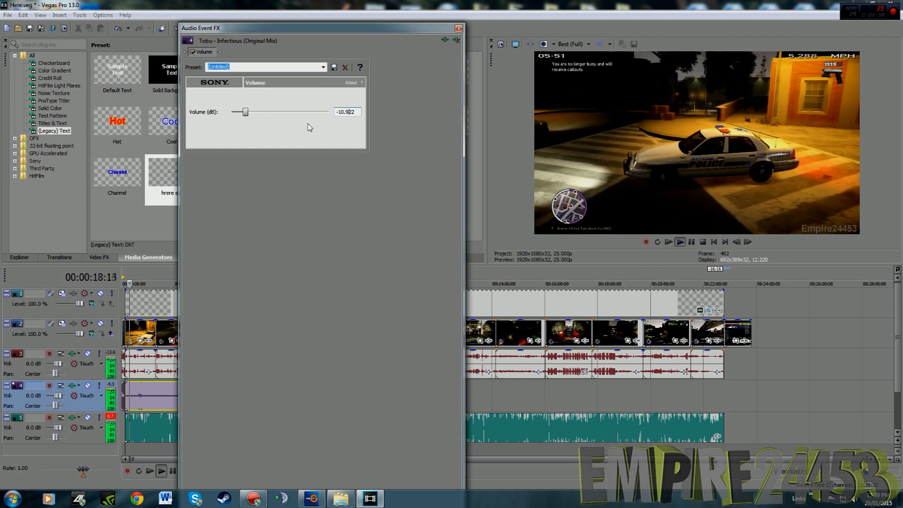
left_click_drag(245, 112, 240, 113)
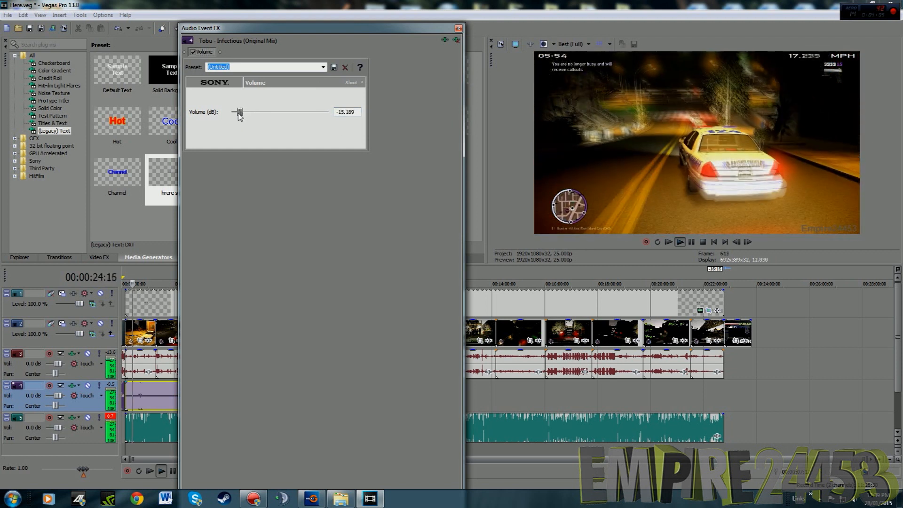
left_click(458, 28)
Play the music against the gameplay around four minutes in and lower its Volume effect to -17.993 dB
scroll(390, 389, "up", 5)
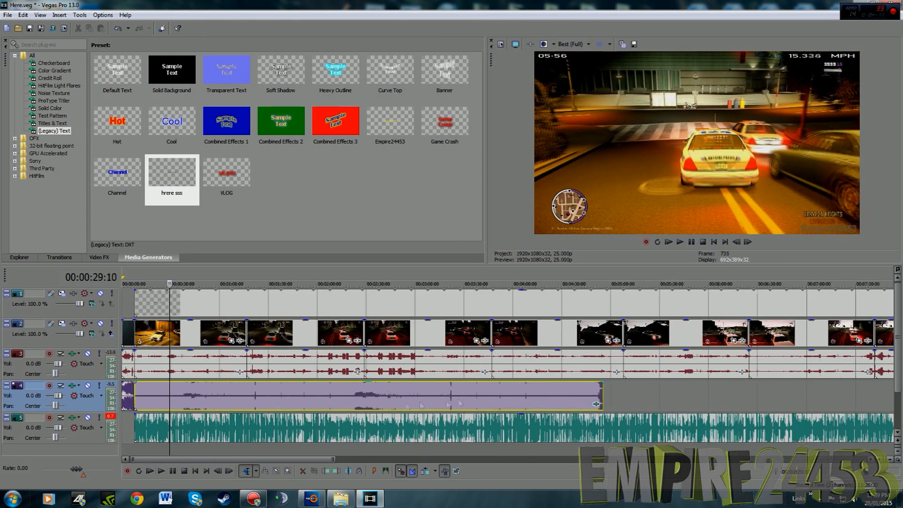
left_click(532, 397)
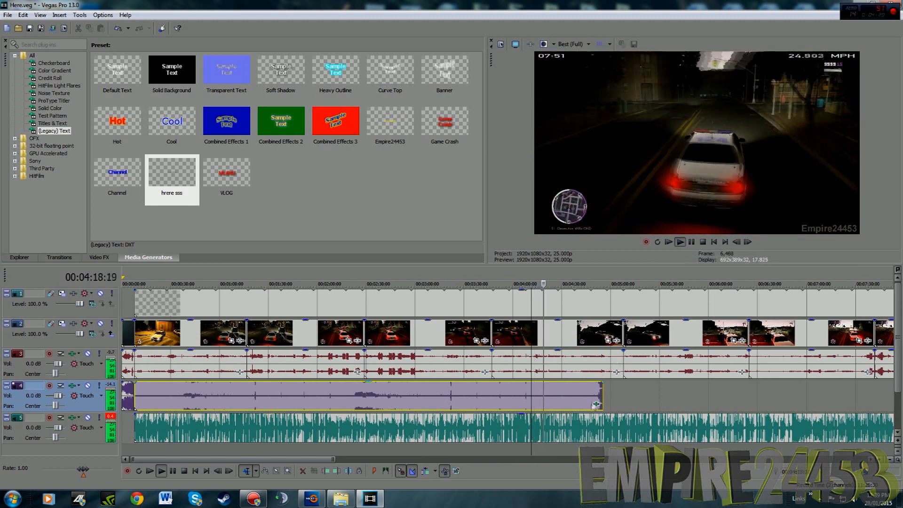
left_click(597, 403)
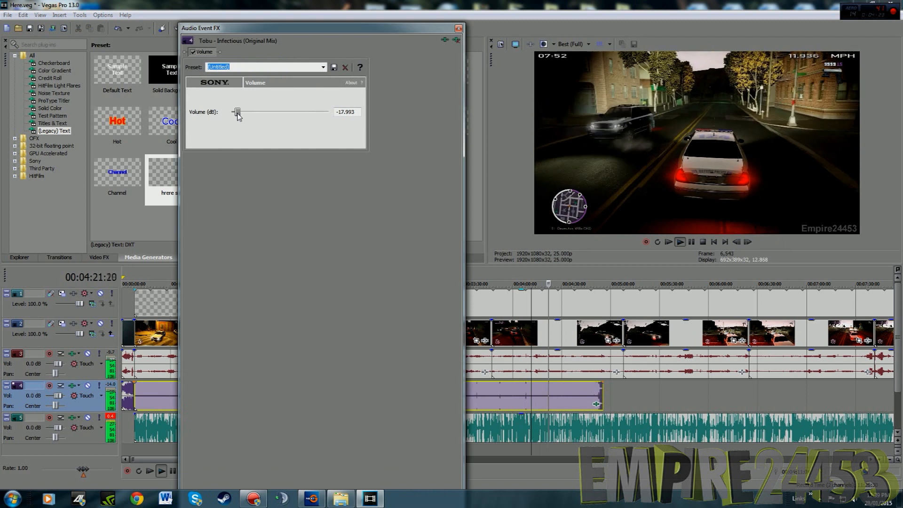
left_click(459, 29)
left_click(692, 242)
left_click(23, 258)
left_click(59, 258)
left_click(142, 258)
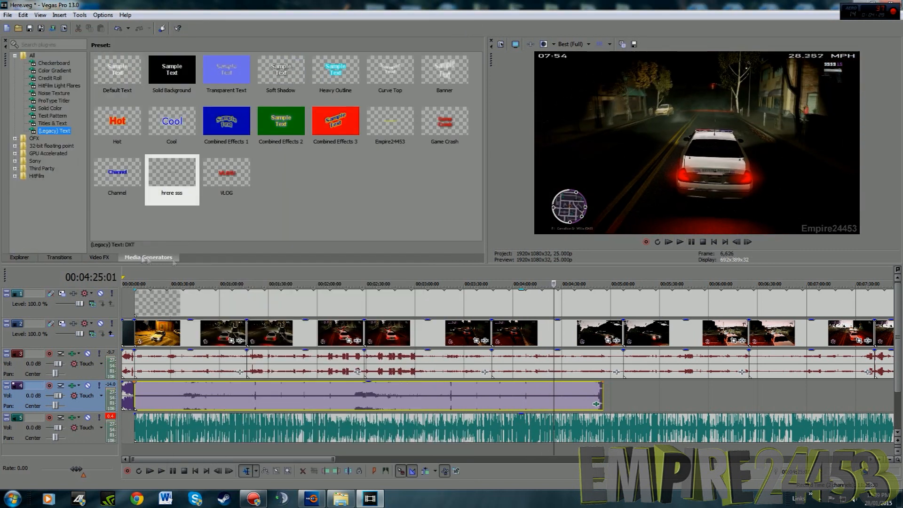
Copy the background music event and paste it on the same track so it ends together with the gameplay
scroll(209, 395, "down", 4)
right_click(210, 397)
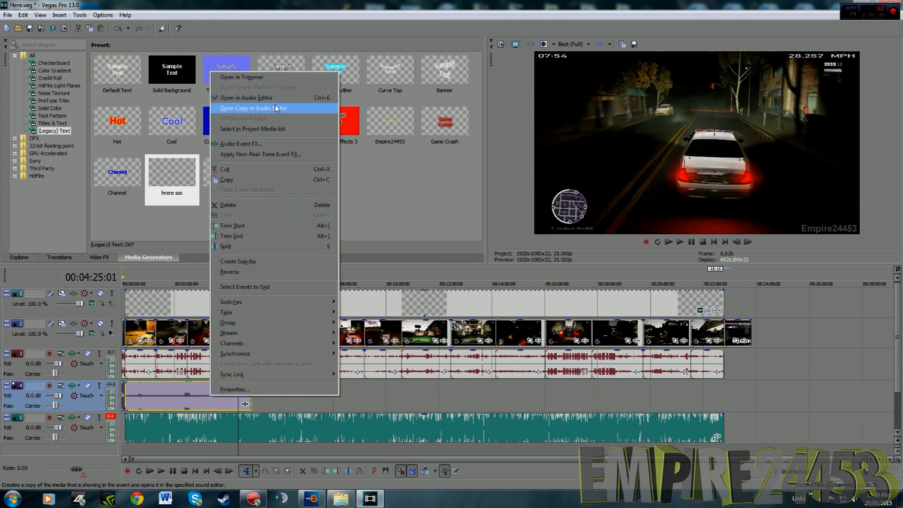
left_click(227, 180)
right_click(502, 401)
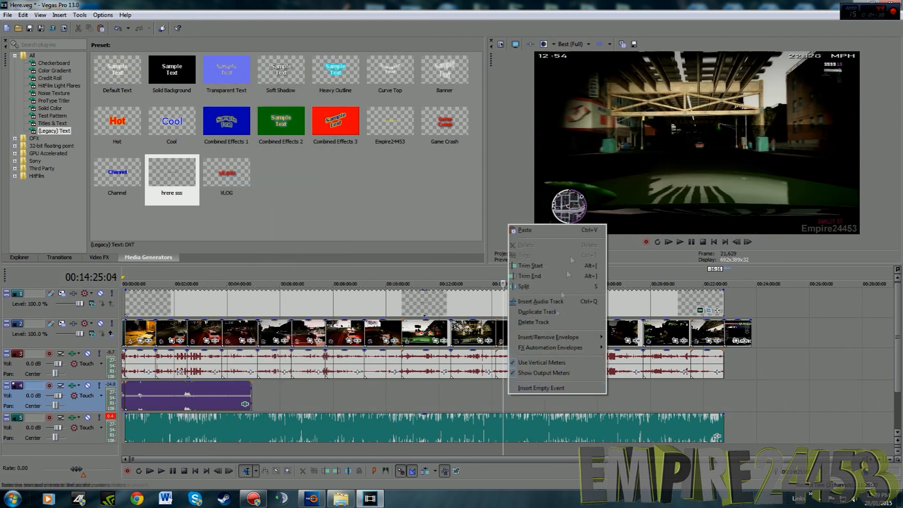
left_click(530, 231)
left_click_drag(576, 401, 665, 403)
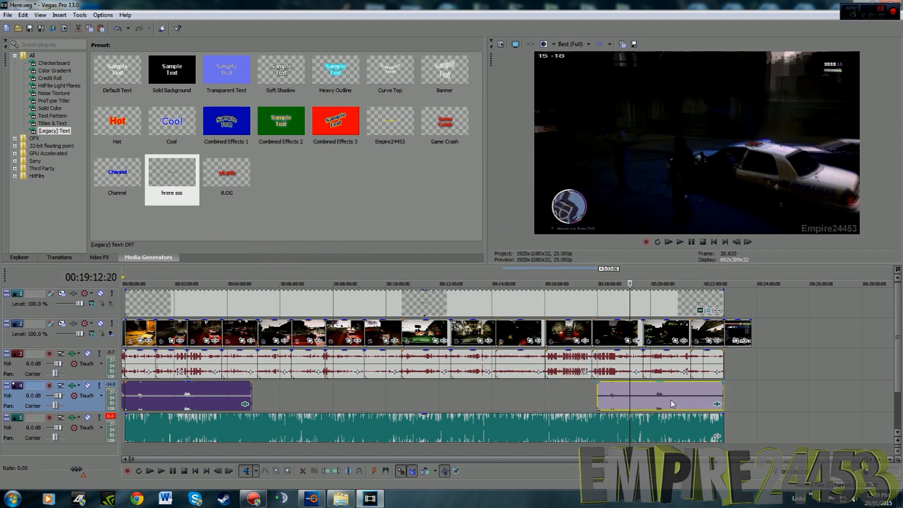
Play the copied music around 21:07 to look for a suitable point where it can start
left_click(694, 244)
scroll(703, 378, "up", 5)
scroll(703, 406, "down", 1)
left_click(741, 403)
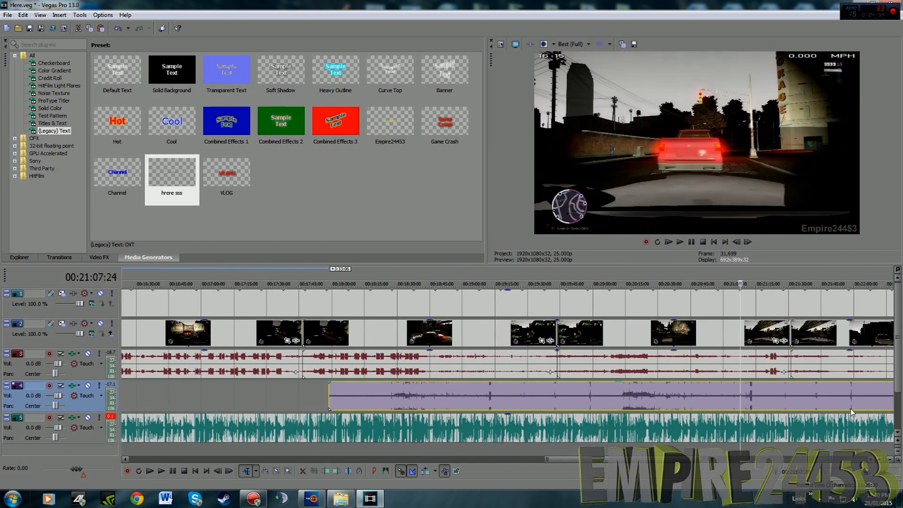
scroll(578, 370, "up", 4)
left_click(546, 397)
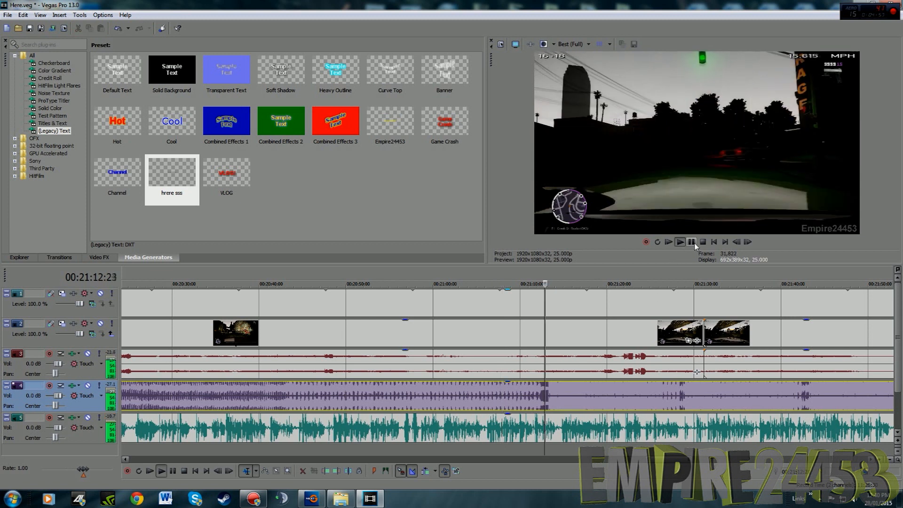
left_click(691, 242)
scroll(695, 403, "down", 4)
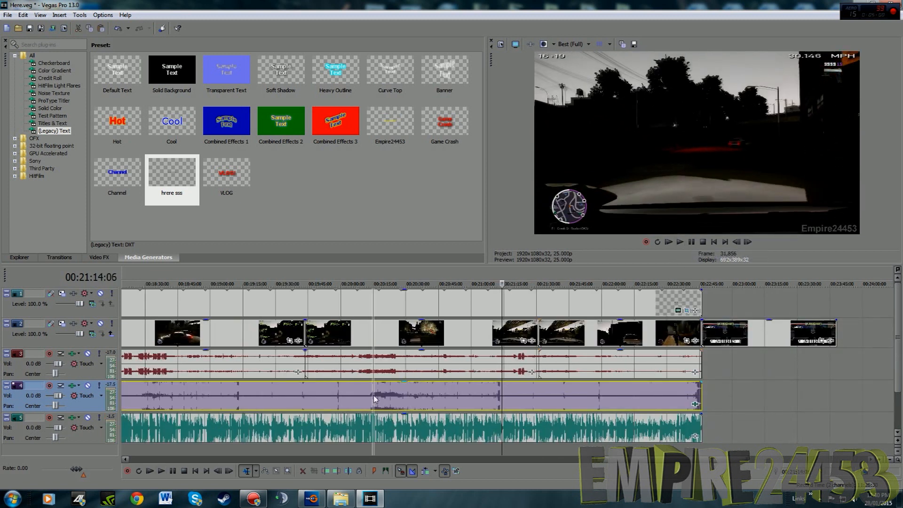
Play the music copy from its louder passage, split it at about 20:17 and delete the part before the cut
left_click(375, 398)
left_click(681, 242)
scroll(696, 244, "up", 2)
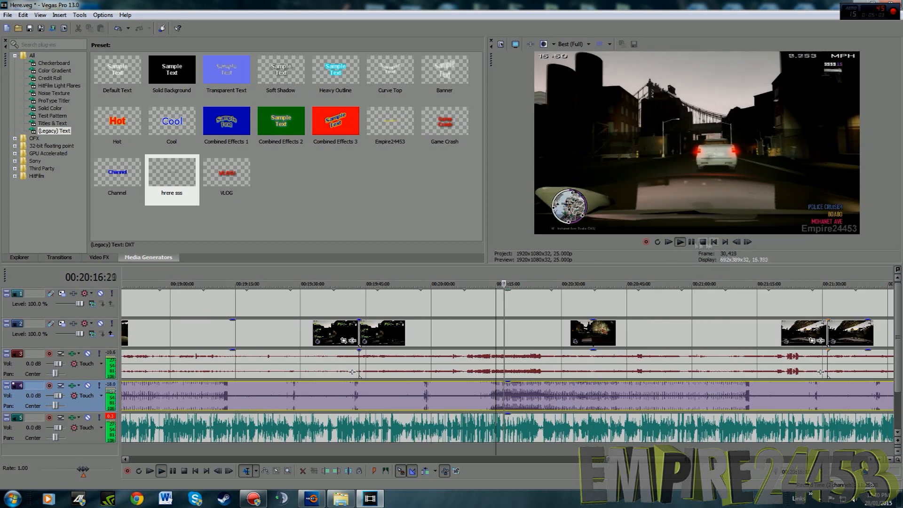
left_click(691, 242)
right_click(507, 391)
left_click(533, 247)
left_click(476, 390)
key("Delete")
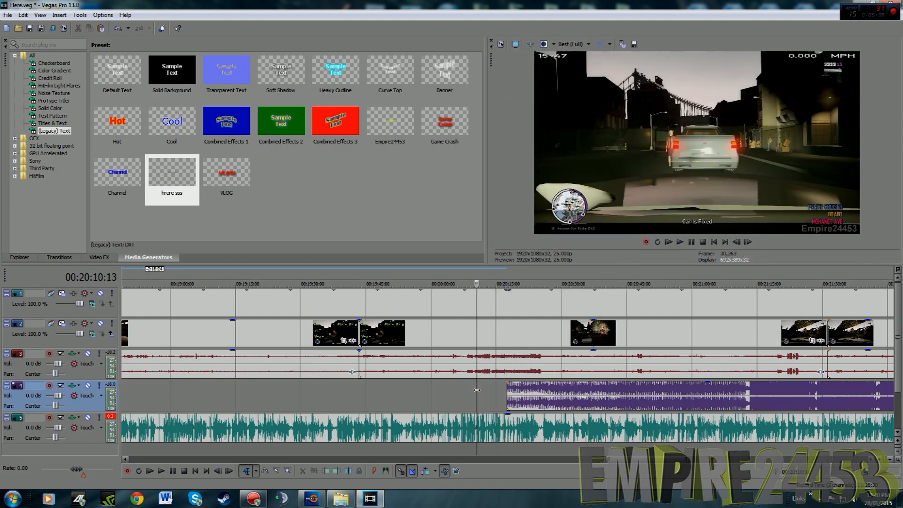
Play the shortened music copy from its new start to check how it sounds against the gameplay
left_click(510, 396)
left_click(680, 242)
scroll(638, 327, "down", 5)
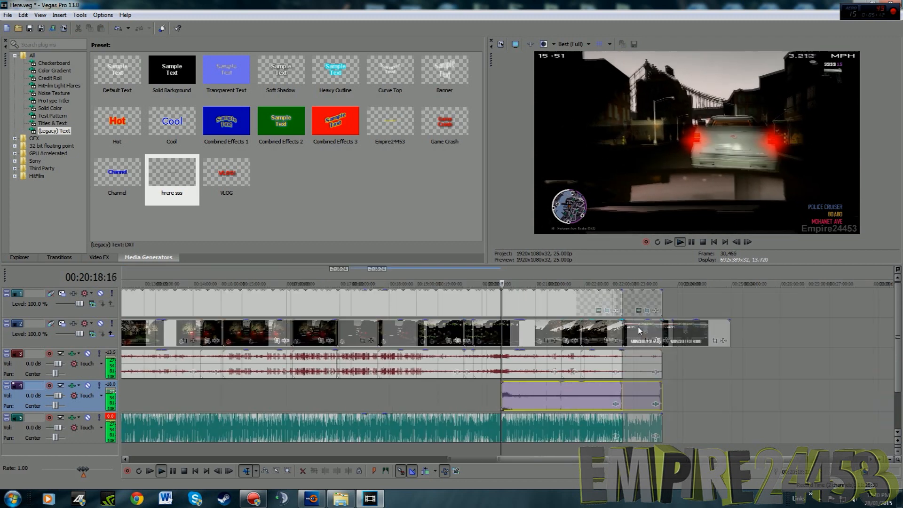
scroll(628, 388, "down", 3)
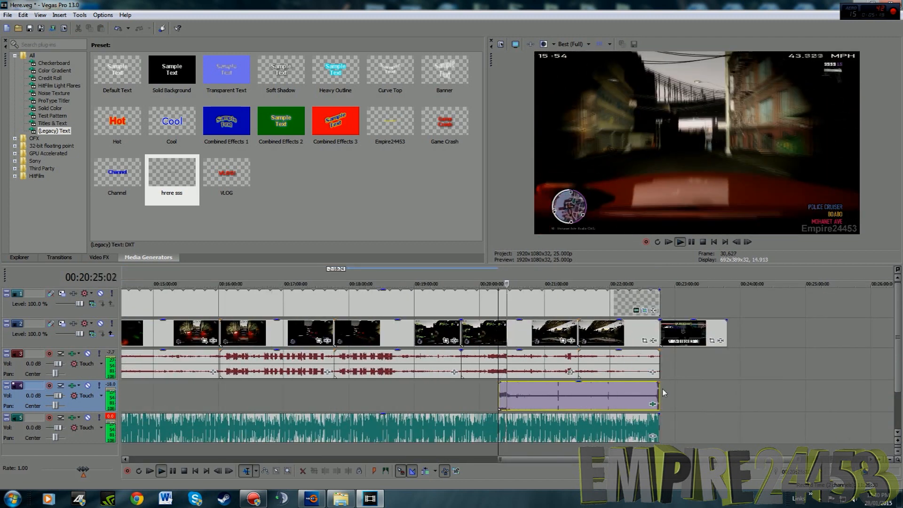
Add a Volume effect to the Here audio event
left_click(650, 440)
left_click(653, 437)
double_click(344, 203)
left_click(727, 119)
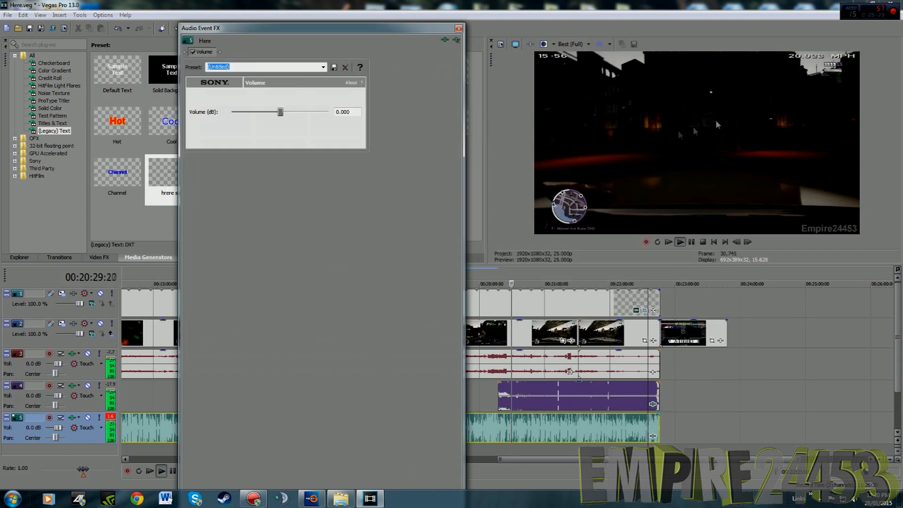
left_click(458, 27)
Save the project and lengthen the outro image so it ends at about 25:03
left_click(7, 14)
left_click(28, 62)
left_click_drag(727, 330, 808, 330)
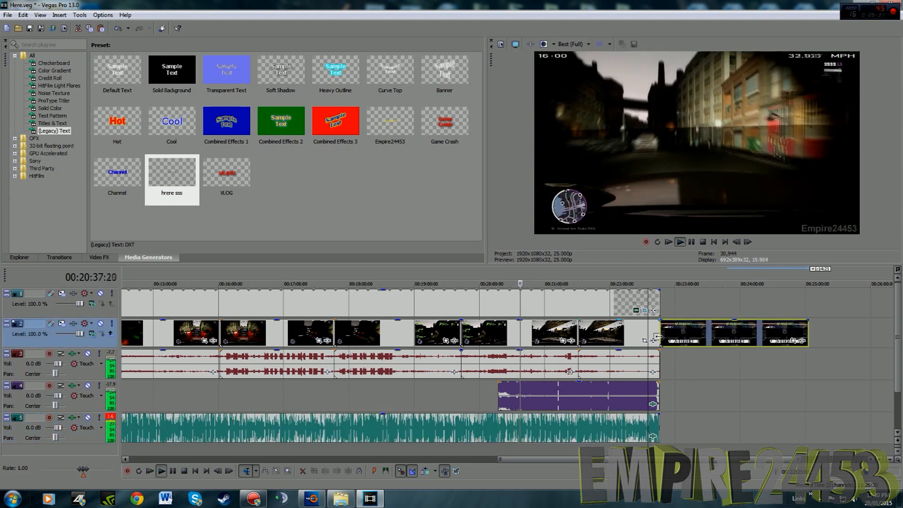
left_click(692, 242)
Switch to Windows Explorer and open the LCPDFR SP folder in Pictures > Promote ads > LCPDFR Image
left_click(343, 499)
left_click(37, 143)
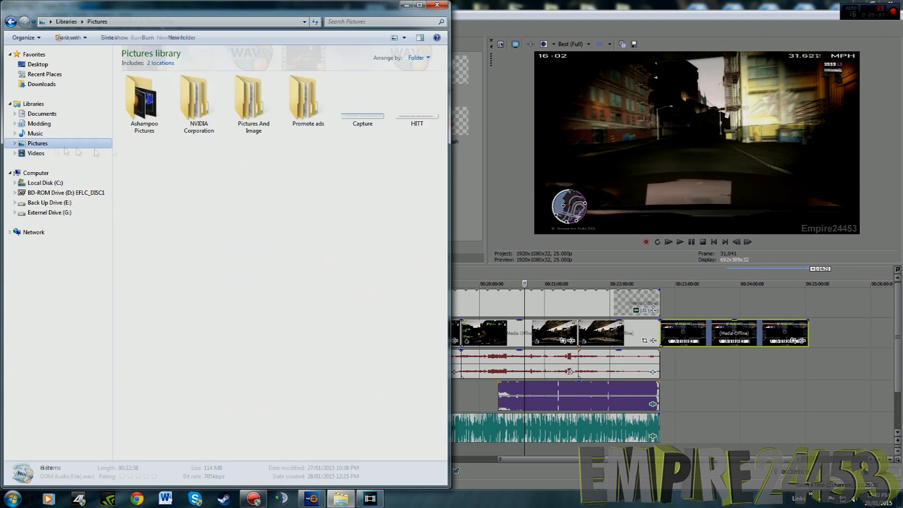
double_click(155, 112)
double_click(155, 112)
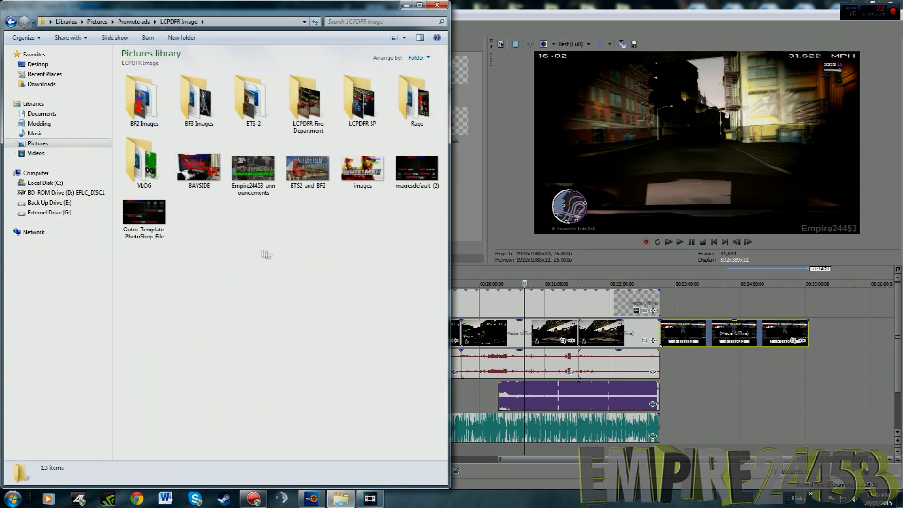
double_click(362, 121)
left_click(275, 301)
scroll(275, 301, "down", 4)
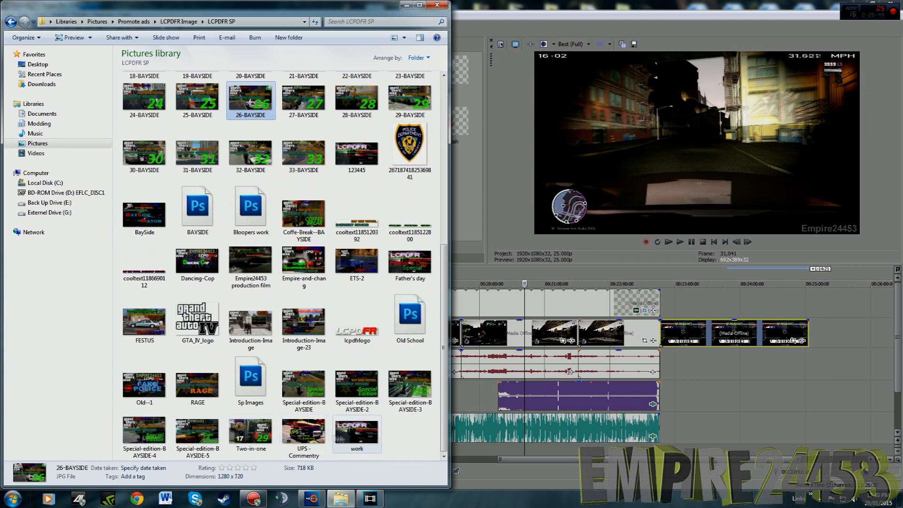
Place the Dancing-Cop image on the track above the outro and stretch it to the outro's start and end
left_click(198, 261)
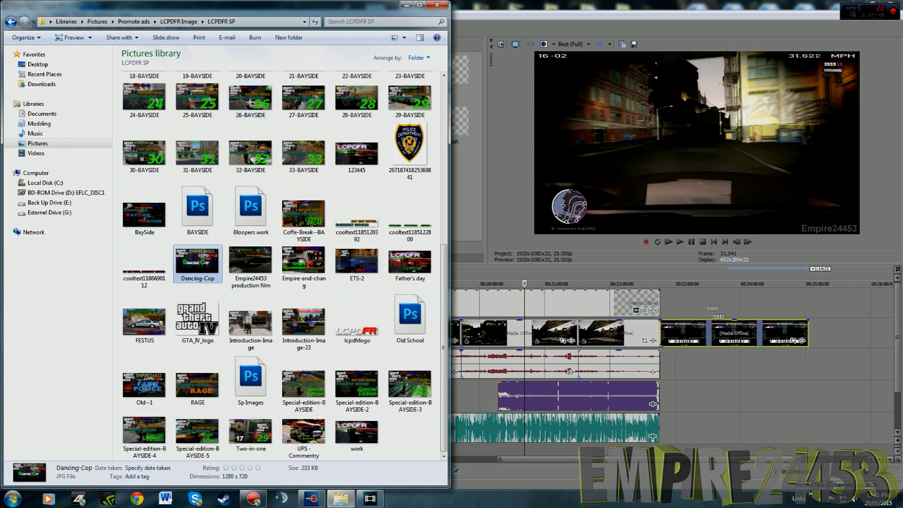
left_click(654, 292)
left_click_drag(670, 302, 808, 303)
left_click_drag(665, 299, 661, 299)
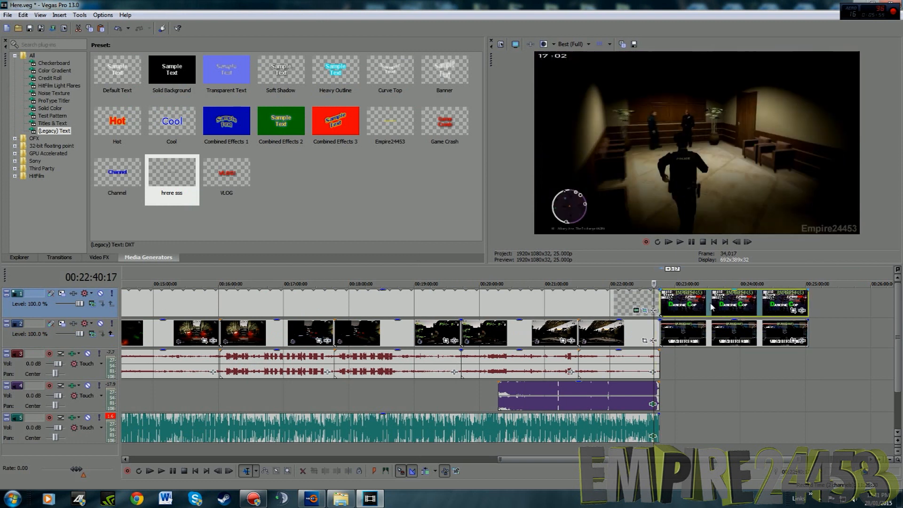
Shrink the Dancing-Cop image into the outro's right video box with a 3,600 by 2,025 crop centred at X -138.7, Y 357.8
left_click(710, 304)
left_click(794, 311)
left_click_drag(393, 206, 638, 55)
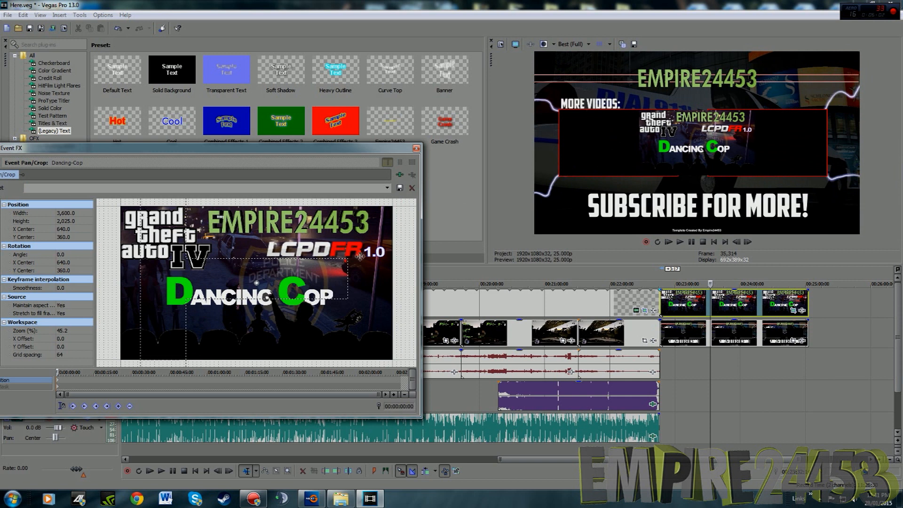
left_click_drag(309, 278, 143, 279)
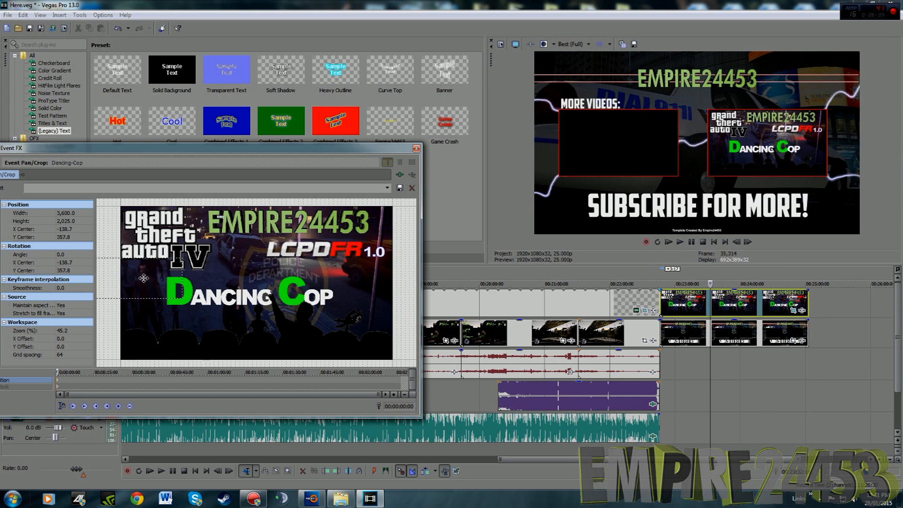
left_click(416, 149)
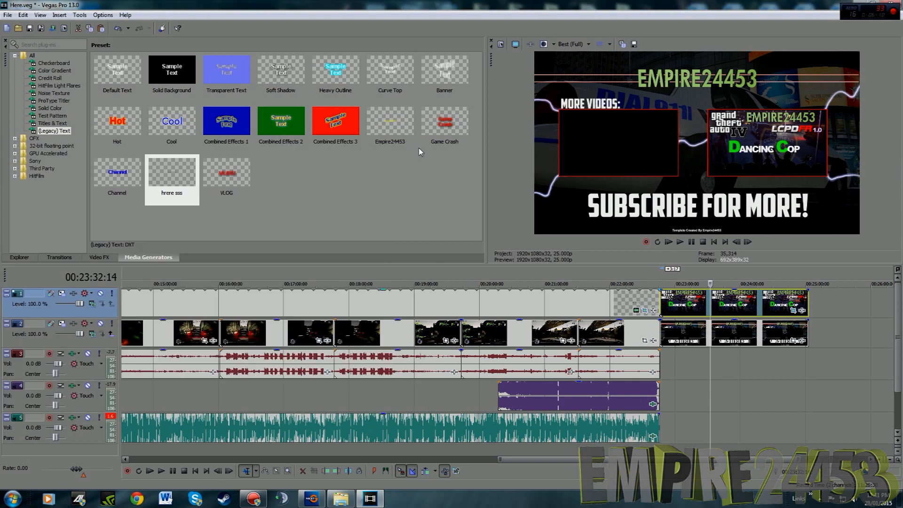
Insert a new video track above the Dancing-Cop track and move the playhead to 23:00 in the outro
key("ctrl+End")
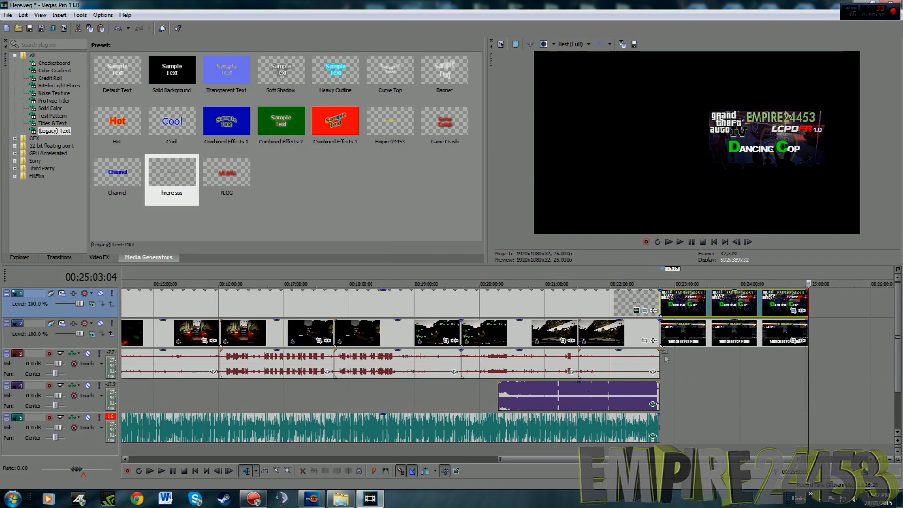
right_click(100, 309)
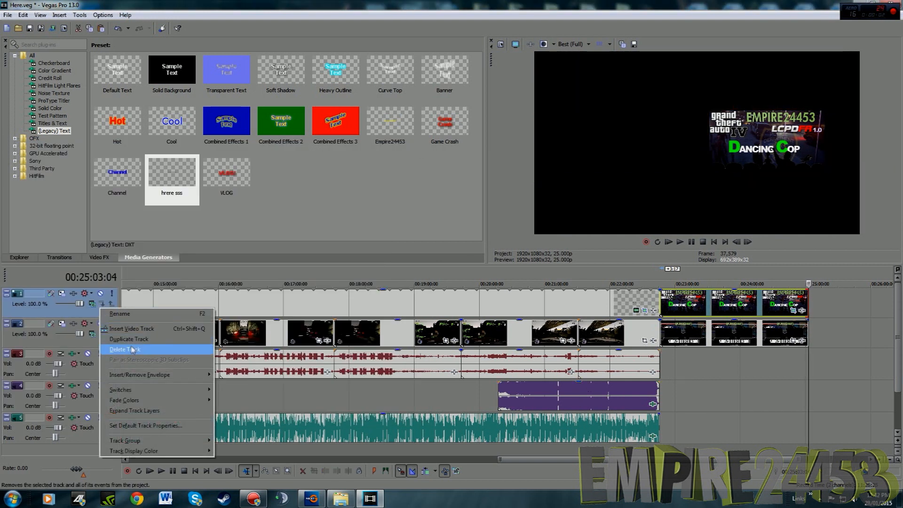
left_click(122, 329)
left_click(678, 300)
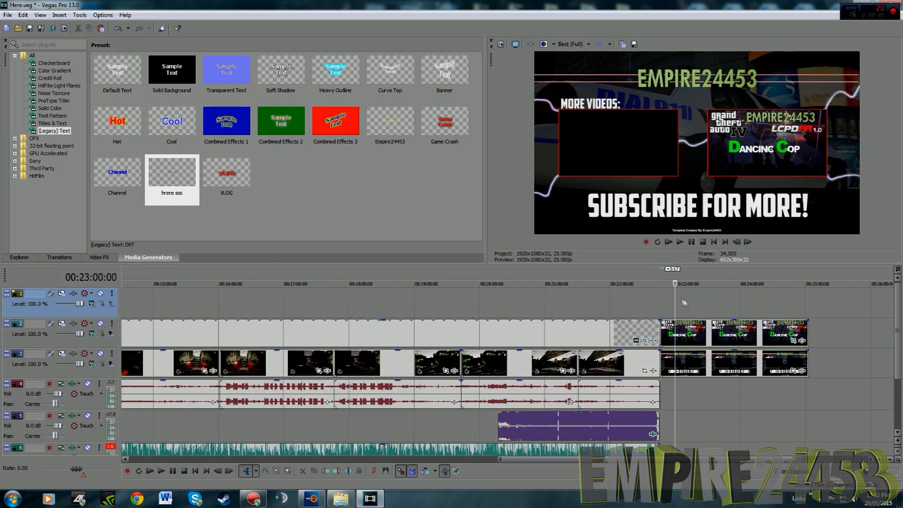
Add the ETS2-and-BF2 image from the LCPDFR Image folder to the new track and stretch it over the whole outro
left_click(341, 499)
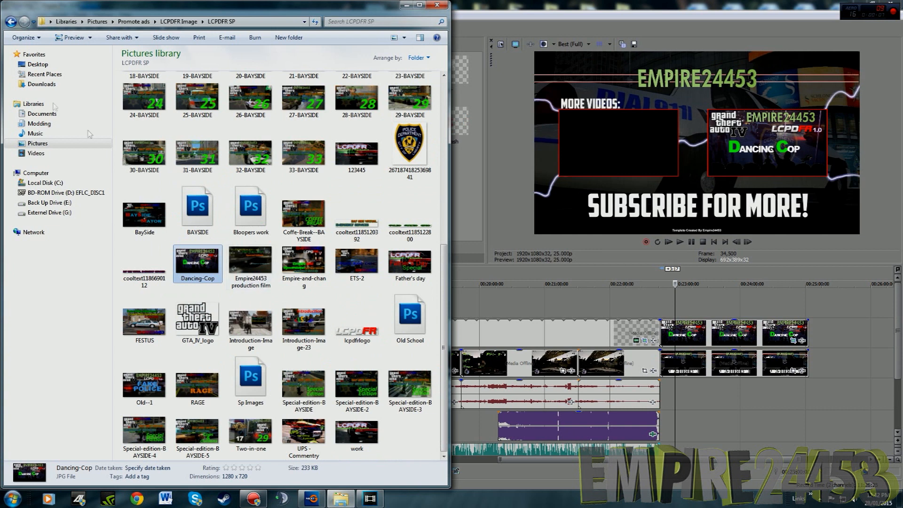
left_click(9, 23)
left_click(312, 187)
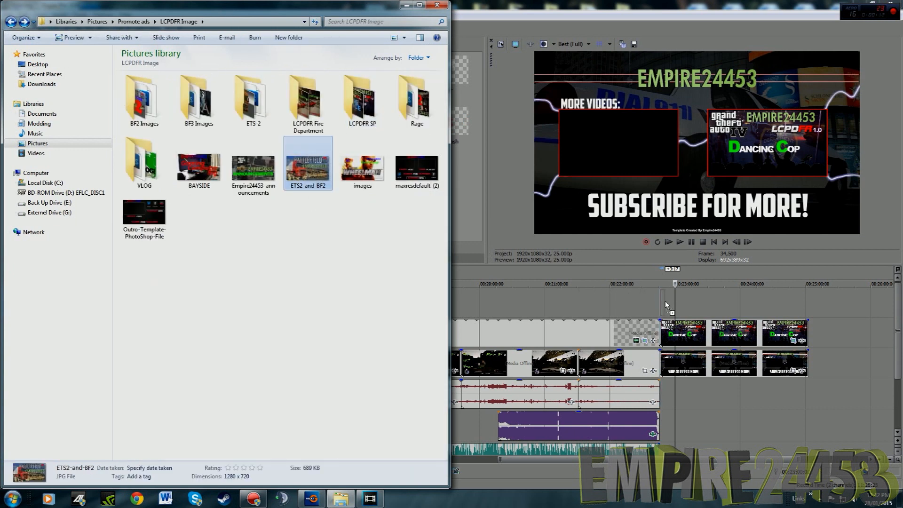
left_click_drag(667, 306, 808, 296)
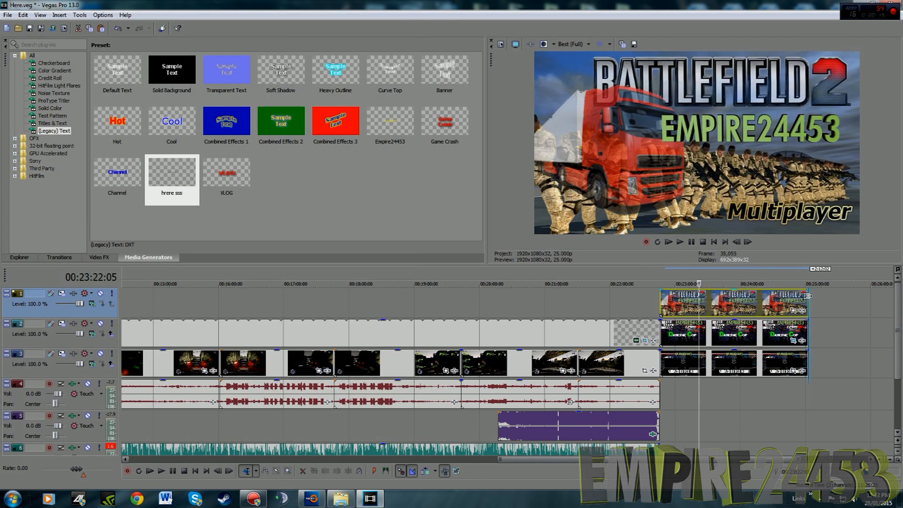
Shrink the ETS2-and-BF2 image into the outro's left video box with a 3,616.2 by 2,034.1 crop centred at X 1,520, Y 348.8
left_click(795, 311)
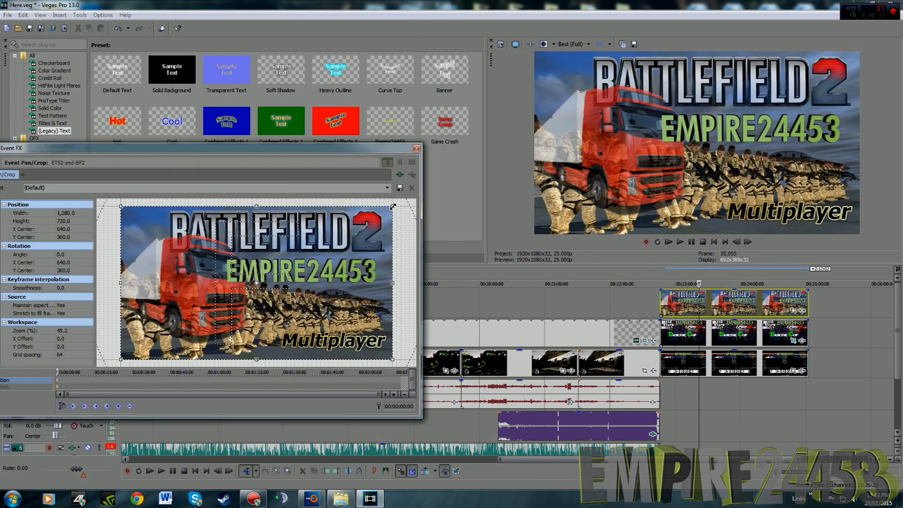
scroll(256, 283, "down", 6)
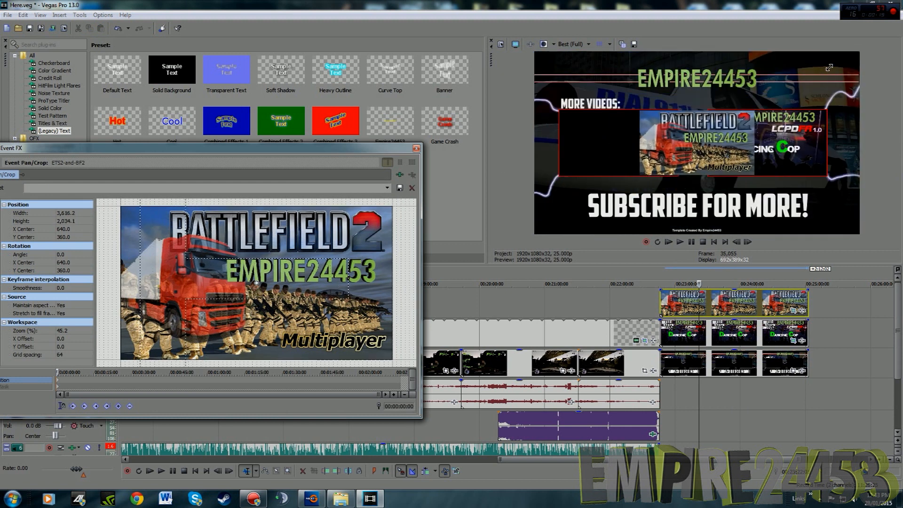
left_click_drag(295, 283, 481, 282)
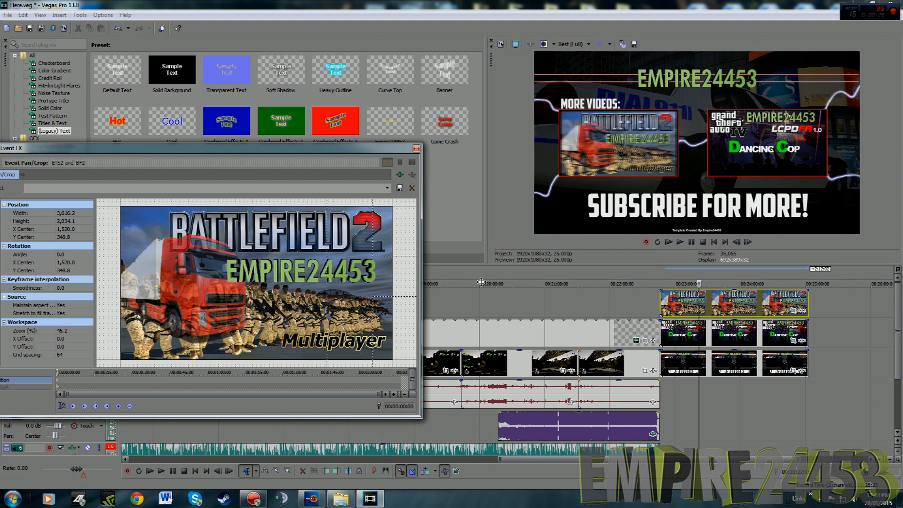
Fine-tune the ETS2-and-BF2 image's position in its box to X Center 1,520 and Y Center 360
scroll(355, 285, "down", 8)
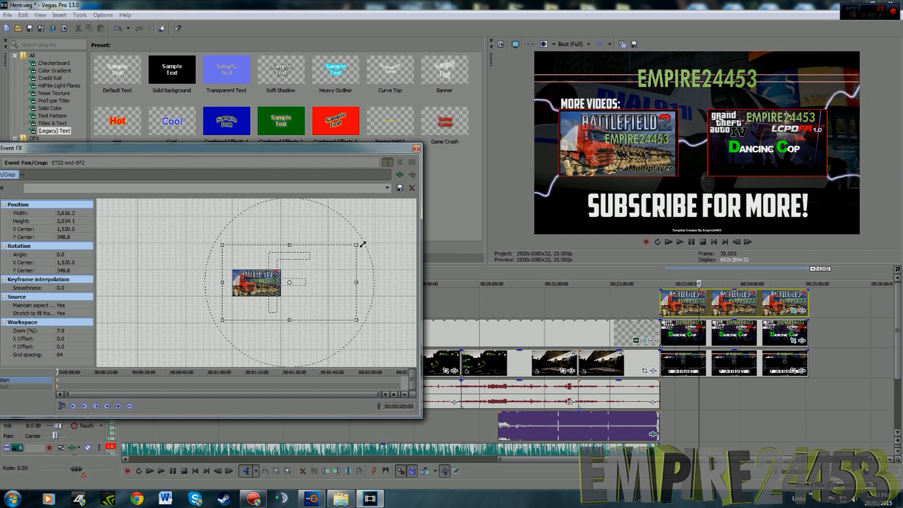
left_click_drag(363, 245, 361, 244)
left_click_drag(301, 286, 299, 286)
left_click_drag(222, 245, 220, 244)
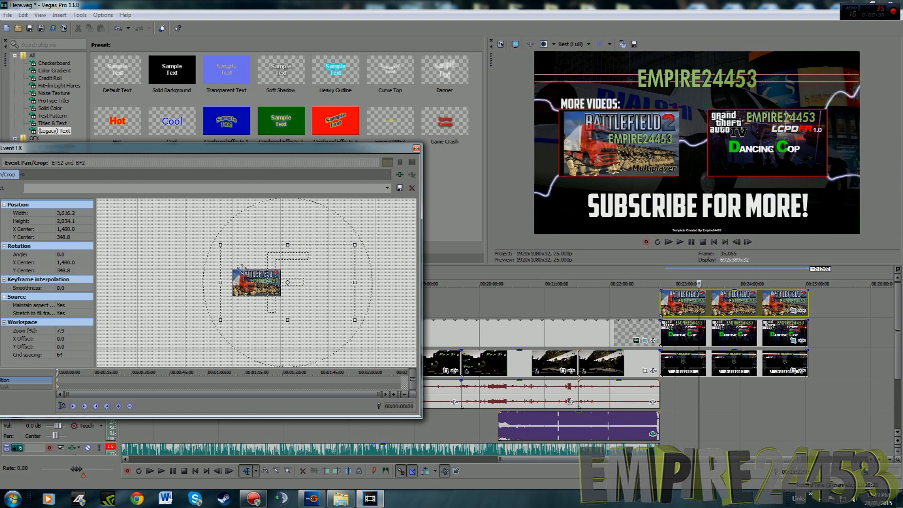
left_click_drag(259, 286, 261, 286)
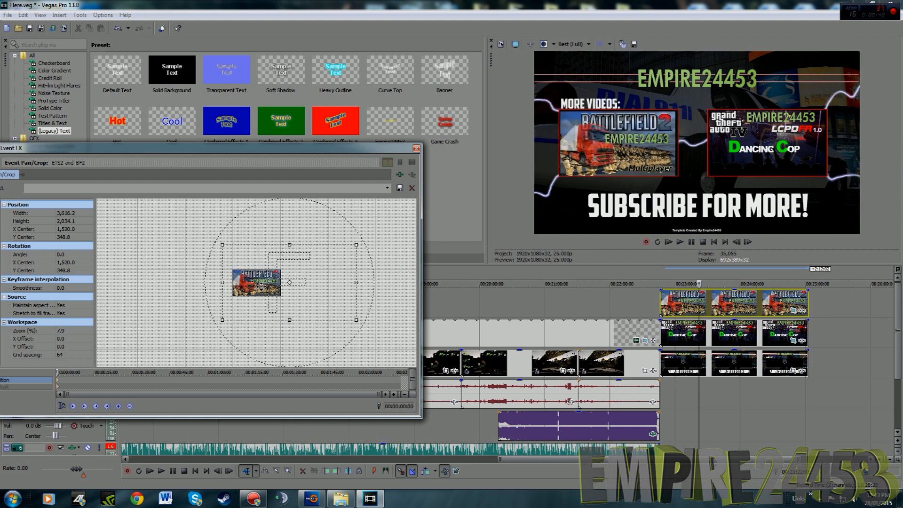
left_click(417, 149)
Play the assembled video from the start and look over all its tracks
scroll(528, 316, "down", 3)
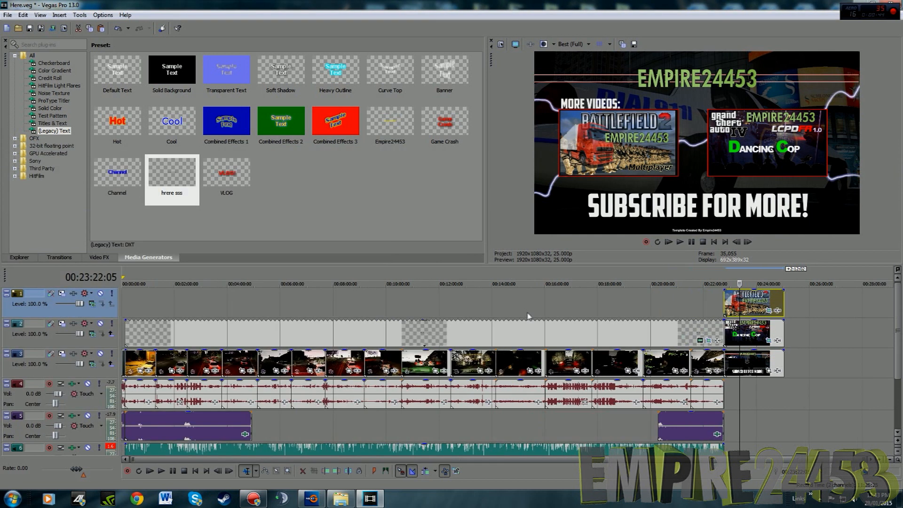
left_click(668, 242)
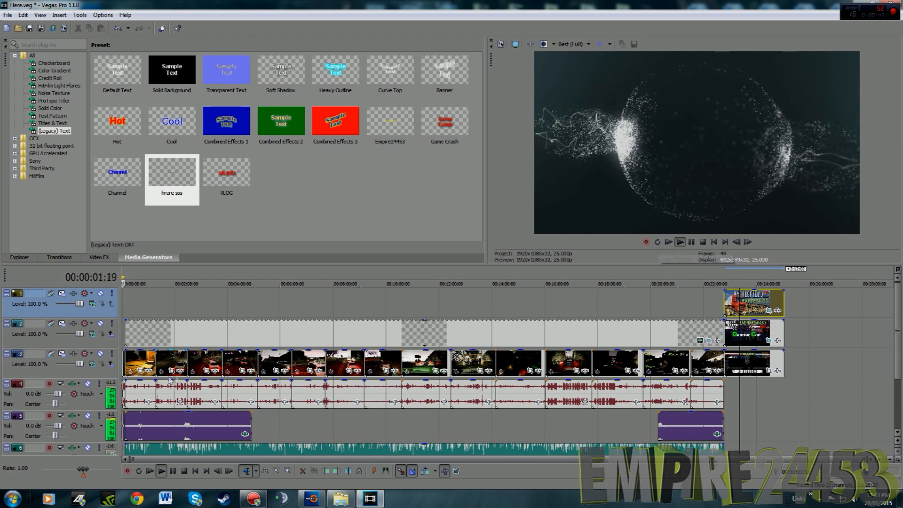
left_click_drag(897, 320, 897, 338)
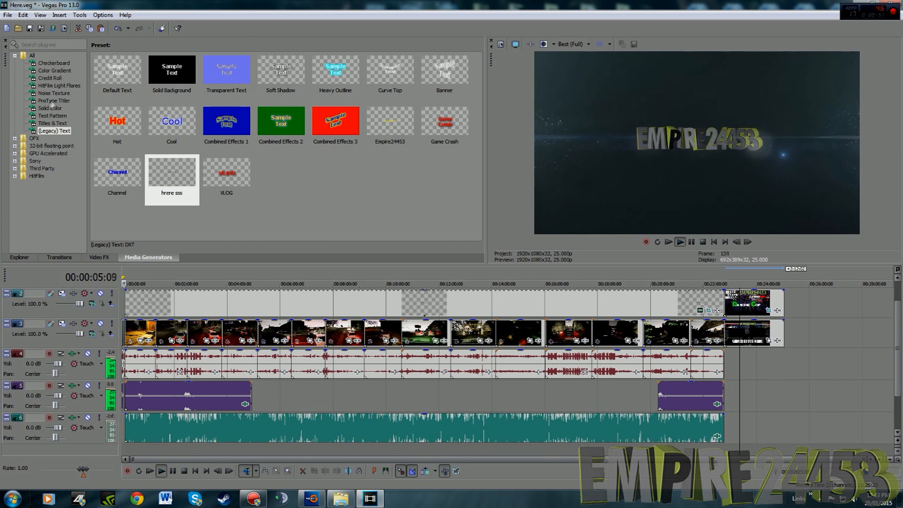
Undock the Media Generators window, close it and show the Transitions presets
left_click(53, 63)
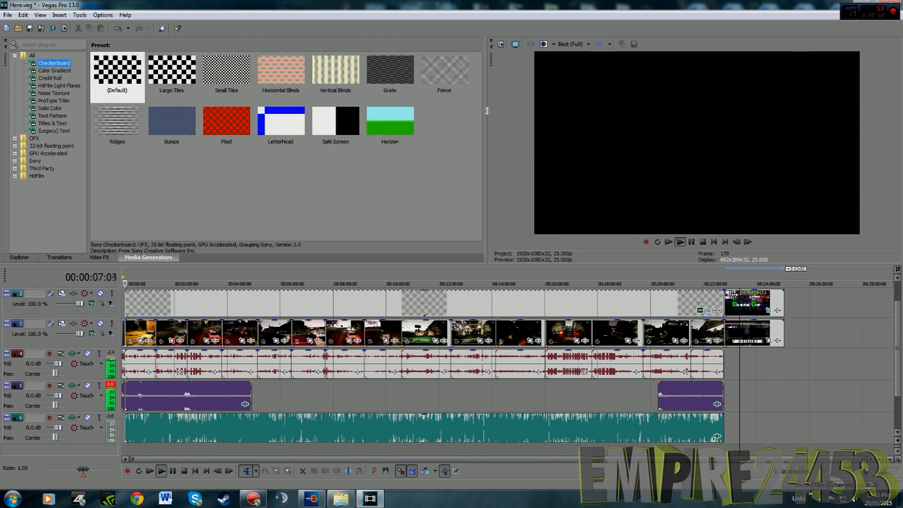
left_click_drag(483, 111, 456, 113)
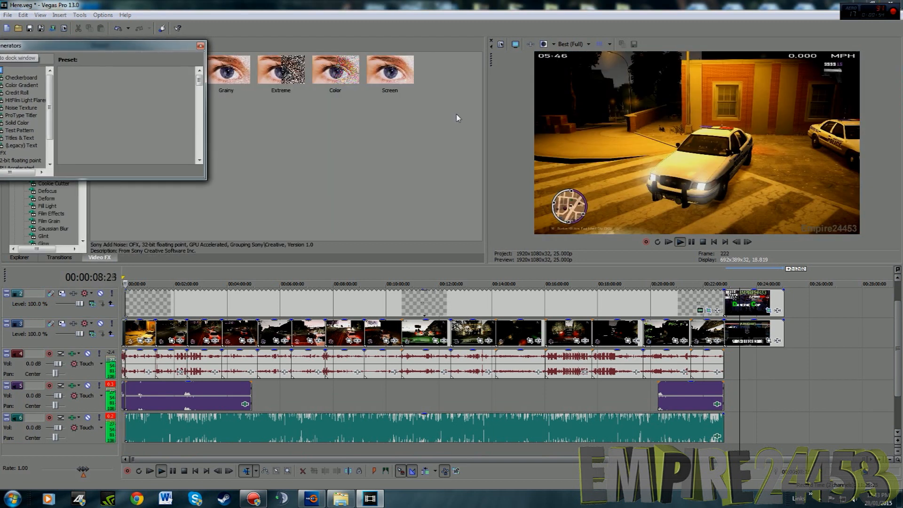
left_click_drag(137, 43, 149, 49)
left_click_drag(58, 46, 267, 82)
scroll(240, 192, "down", 1)
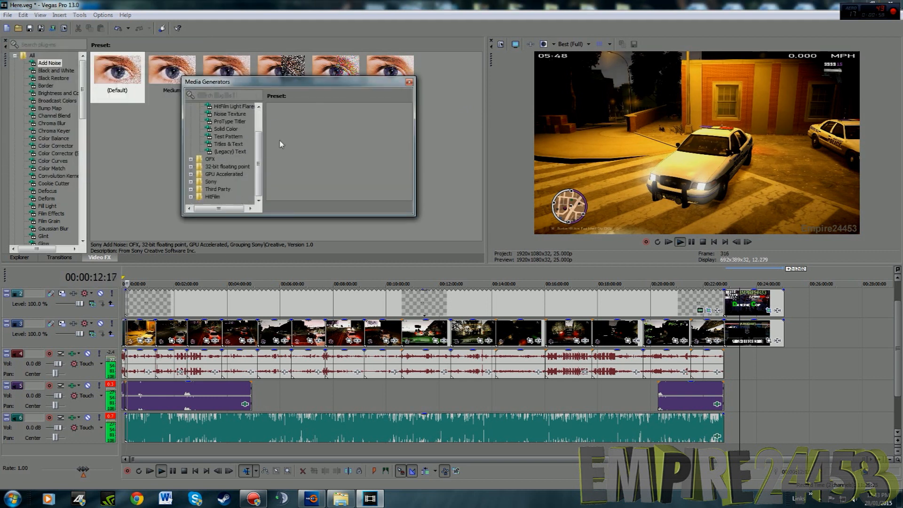
left_click(408, 82)
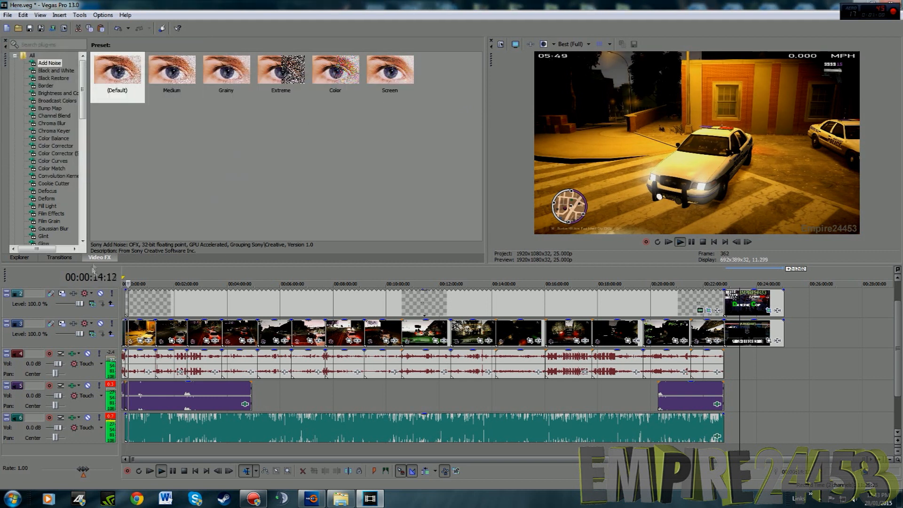
left_click(72, 260)
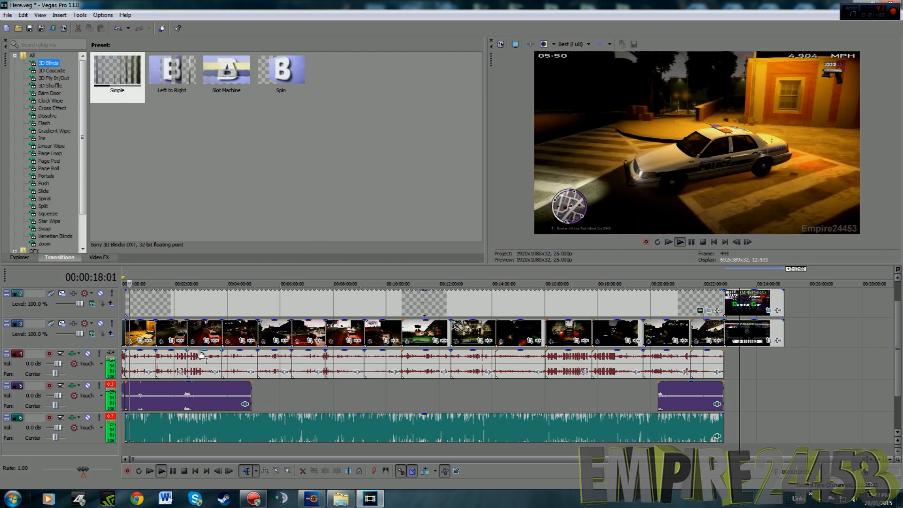
Examine the opening clips and their audio on the timeline during playback, and pause the preview
scroll(202, 354, "up", 10)
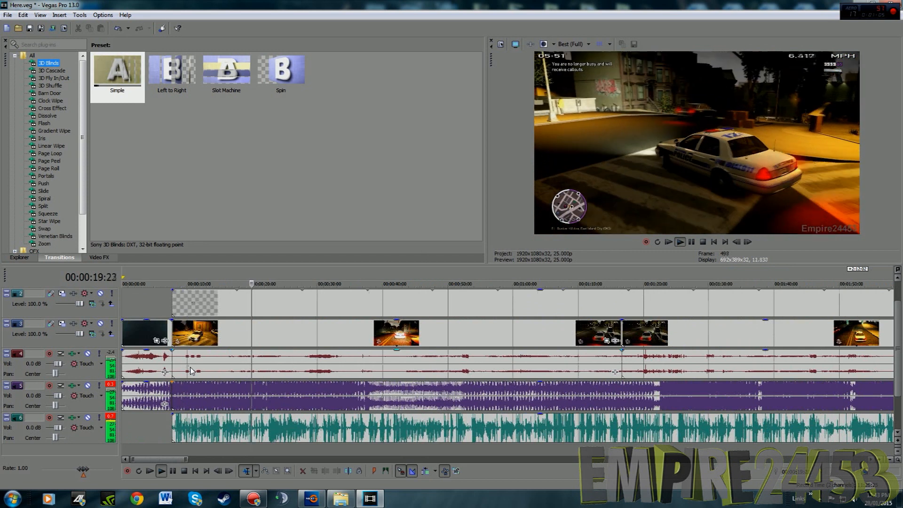
scroll(236, 376, "down", 3)
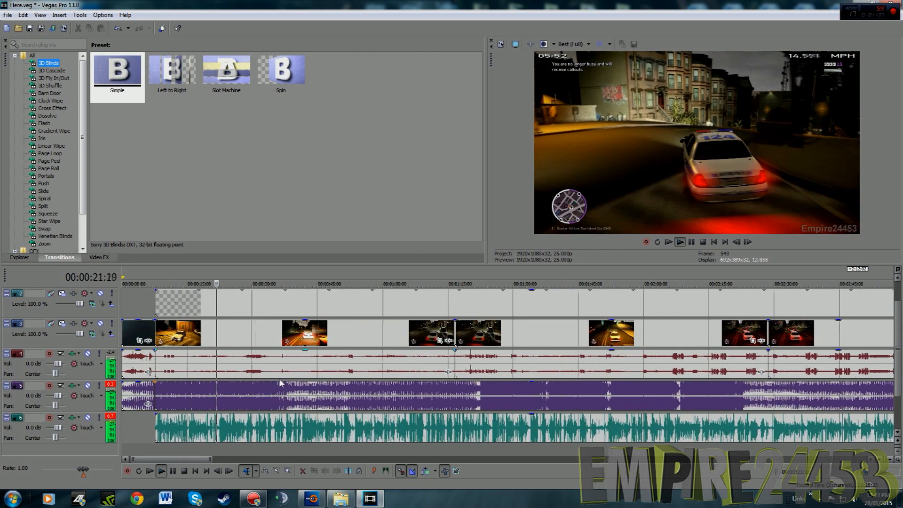
scroll(282, 382, "down", 2)
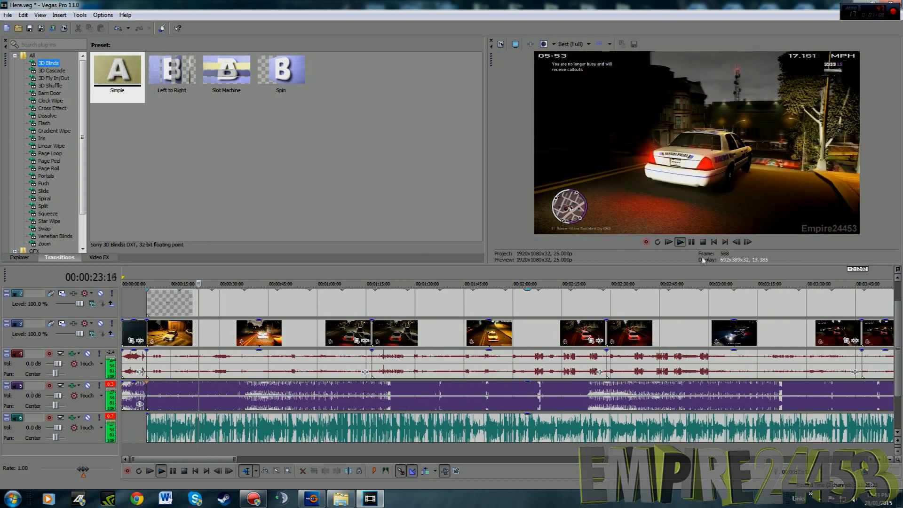
left_click(692, 242)
scroll(560, 366, "down", 6)
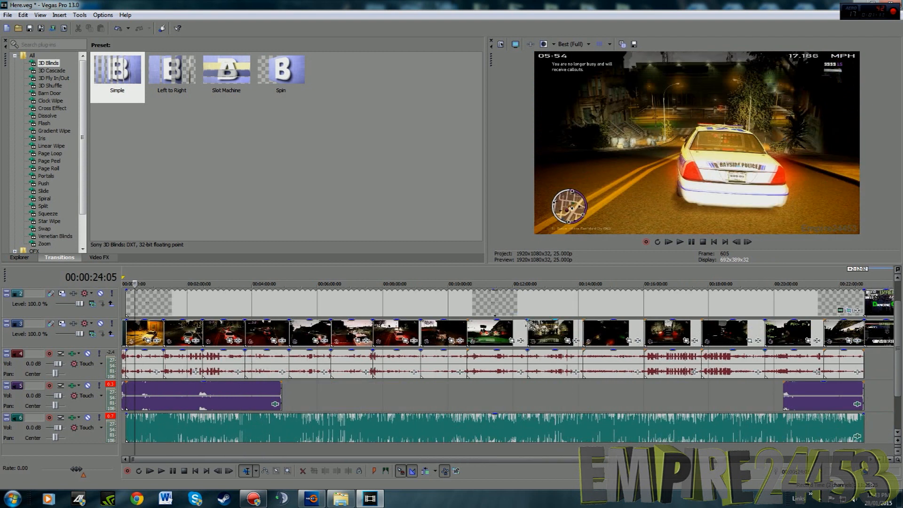
Play the gameplay from about 00:12:17 to check the change between the two clips there
left_click(524, 331)
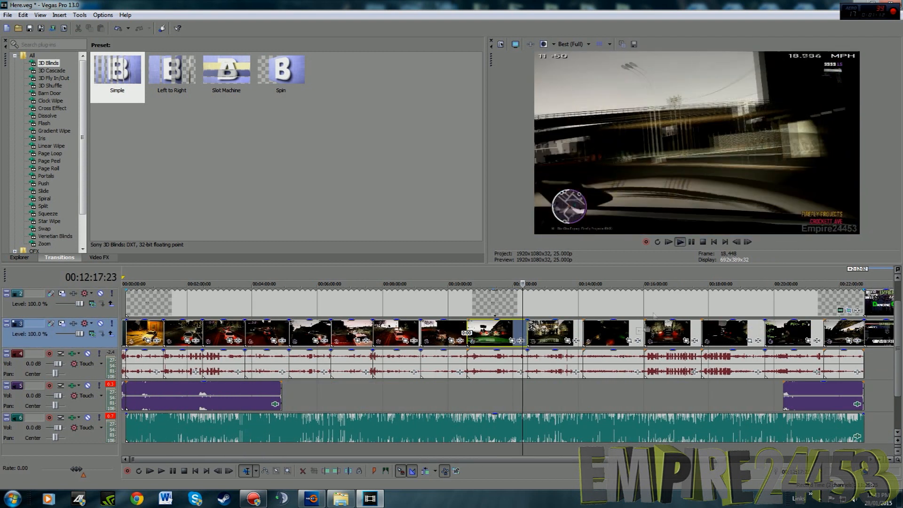
key("space")
scroll(597, 398, "up", 6)
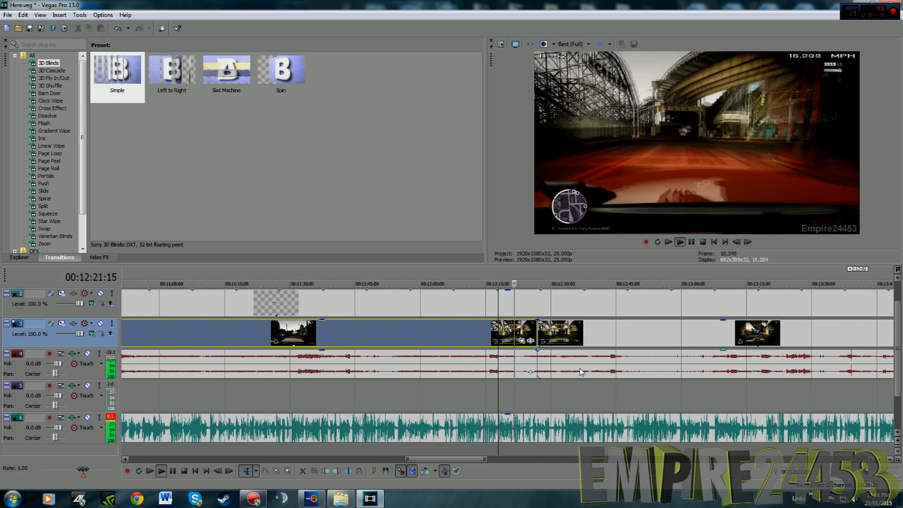
scroll(581, 372, "down", 4)
scroll(582, 375, "down", 3)
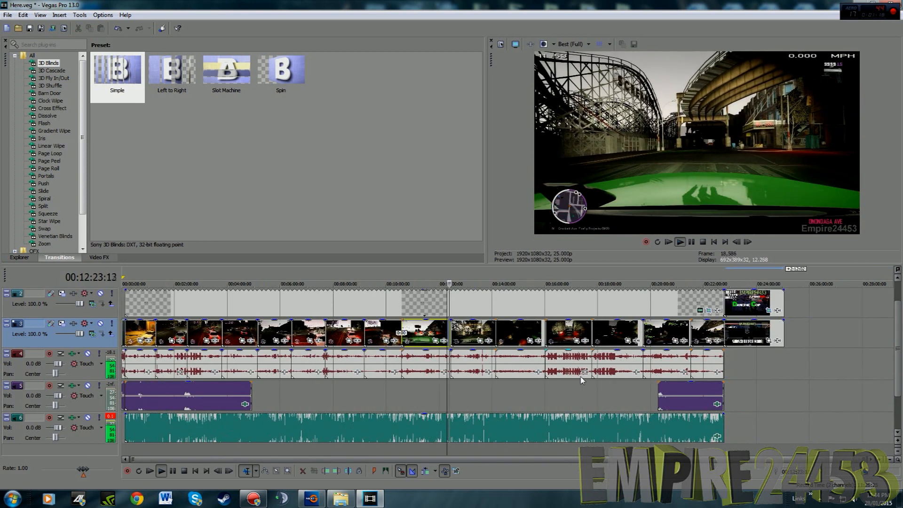
scroll(582, 381, "up", 5)
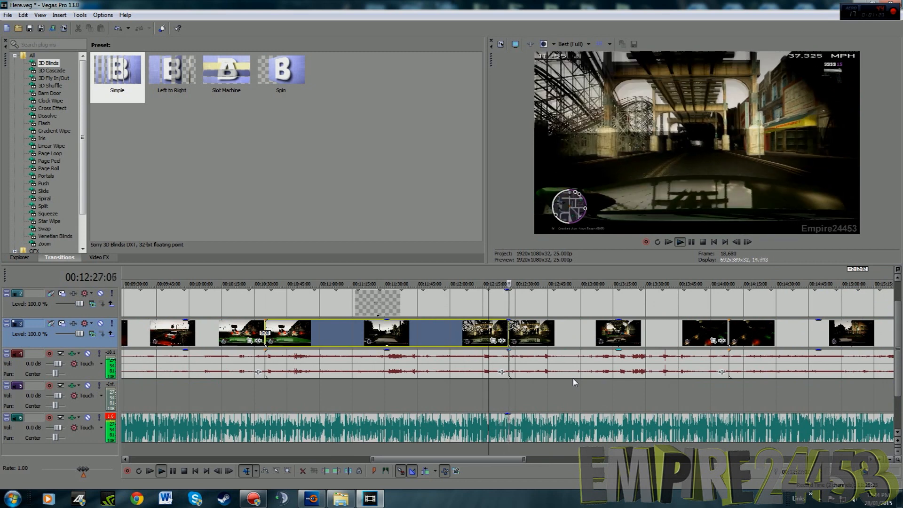
scroll(575, 382, "down", 5)
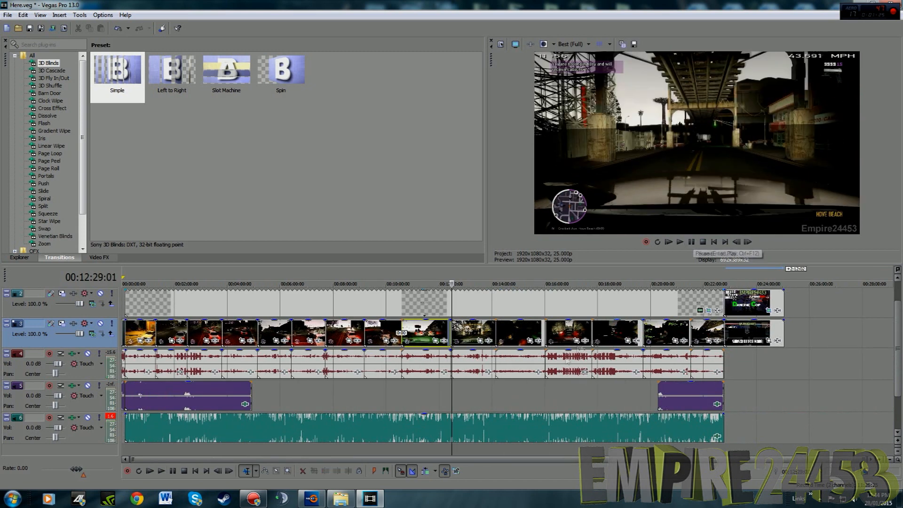
Switch to Windows Explorer and open the YouTube Music folder inside My Video intro and songs for gameplay on the external drive
left_click_drag(898, 316, 899, 348)
left_click(340, 498)
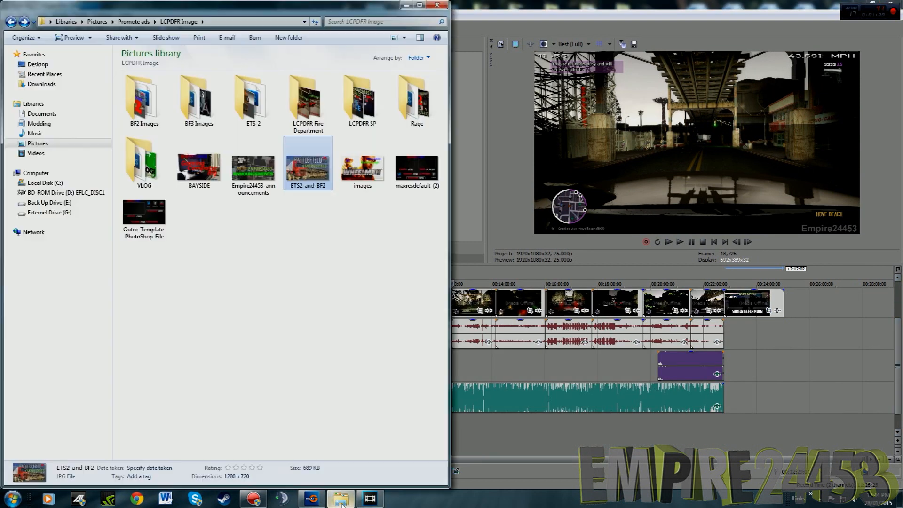
left_click(37, 212)
double_click(124, 153)
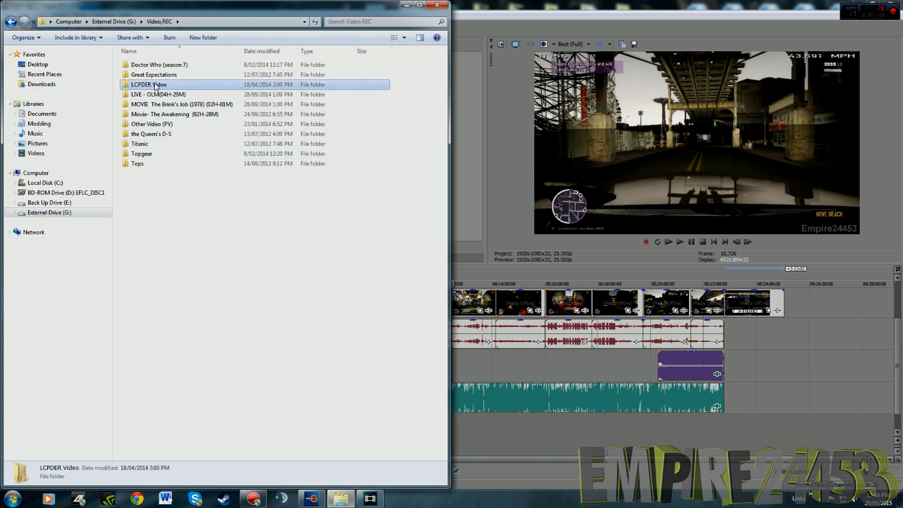
double_click(247, 82)
double_click(246, 82)
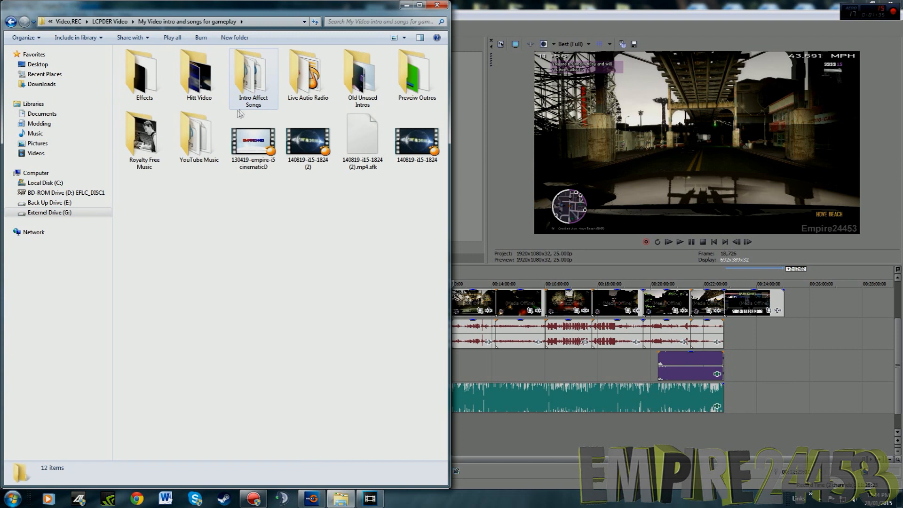
double_click(199, 129)
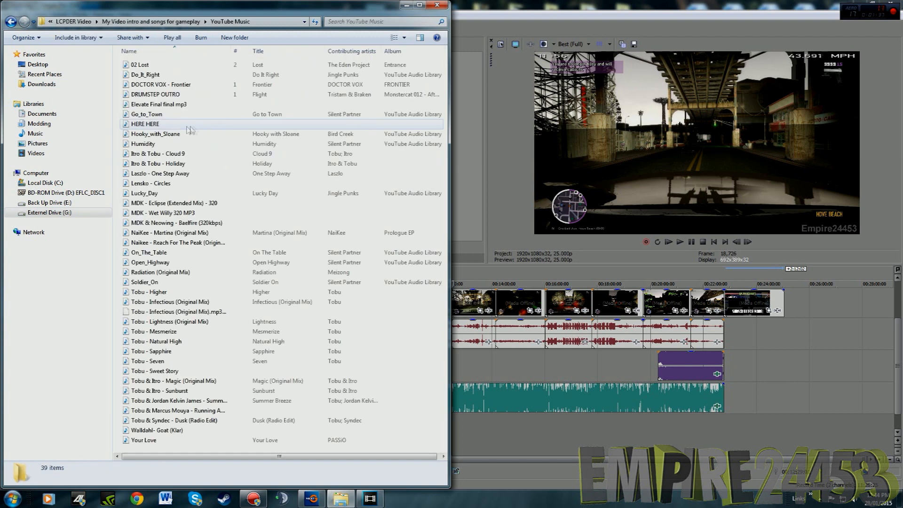
Look through the songs in the YouTube Music folder for music that suits the video
left_click(162, 144)
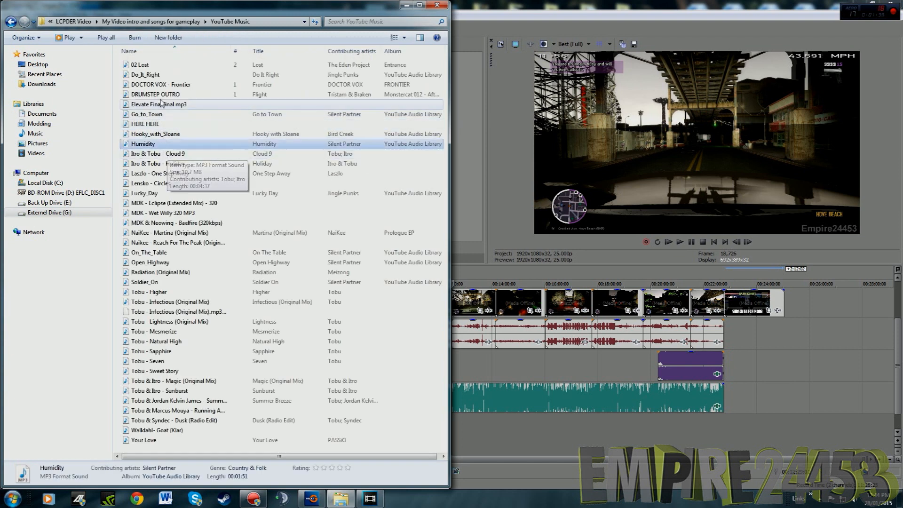
left_click(156, 76)
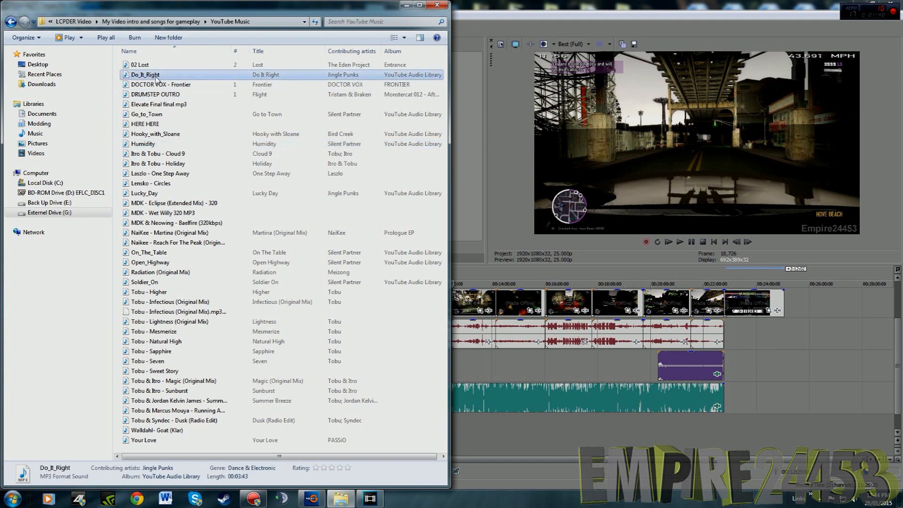
key("Down")
key("Down")
key("Down")
key("Down")
key("Down")
key("Down")
key("Down")
key("Down")
key("Down")
key("Down")
key("Down")
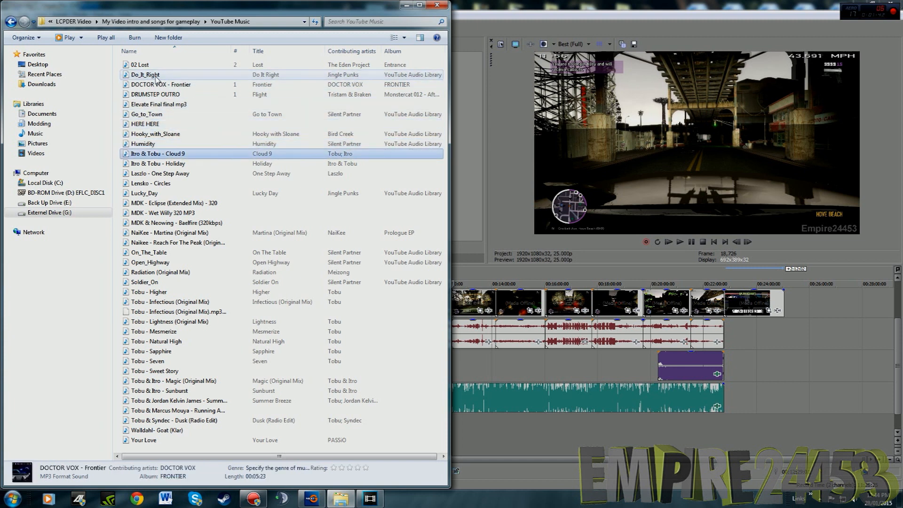
key("Down")
key("Down")
key("Down")
key("Down")
key("Down")
key("Down")
key("Down")
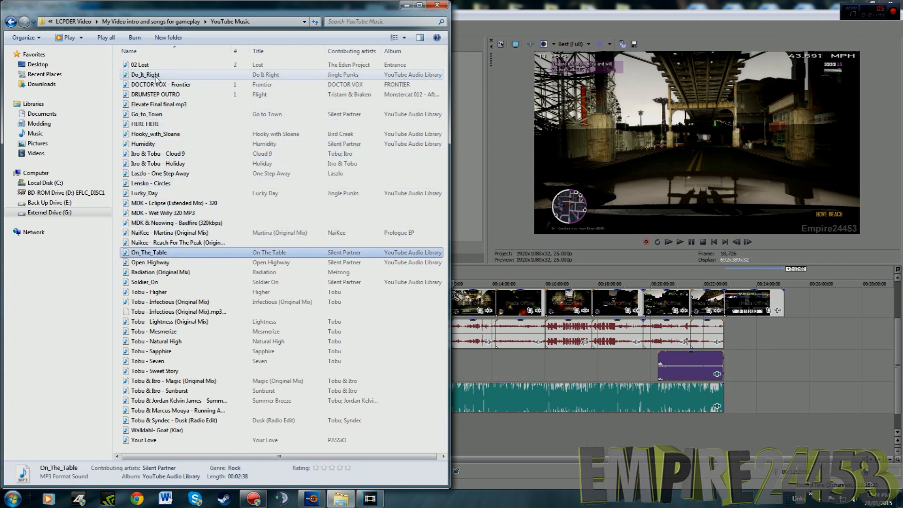
key("Down")
key("Down")
key("Down")
key("Down")
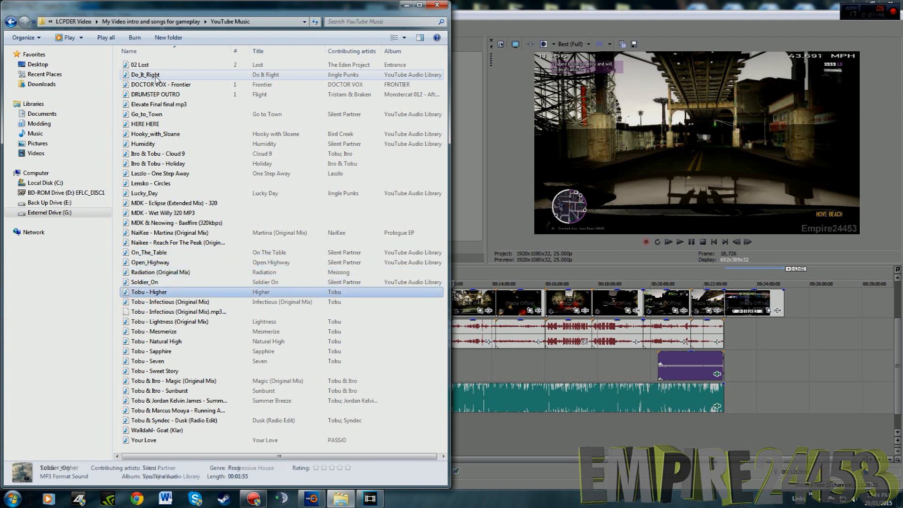
Add the Empire Outro video from the Hitt Video folder's Empire Outro subfolder to the Vegas Pro timeline, beyond the existing outro
key("BackSpace")
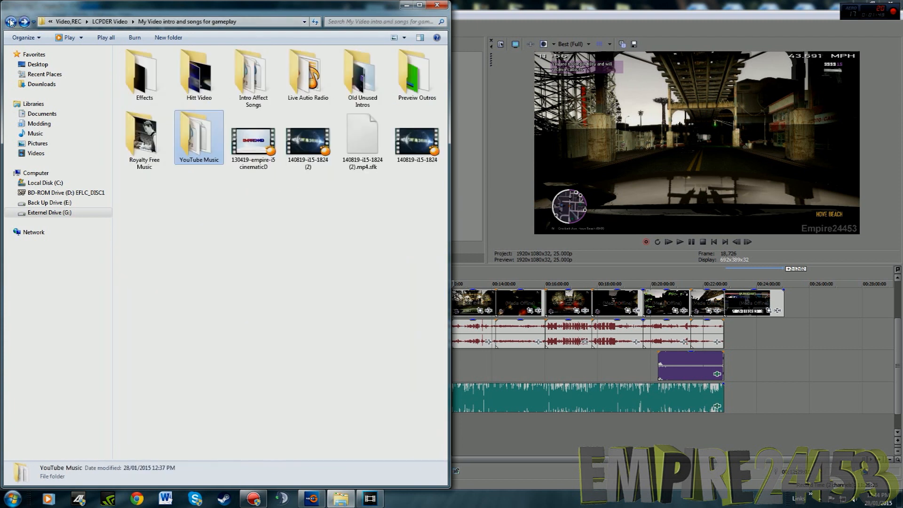
double_click(213, 90)
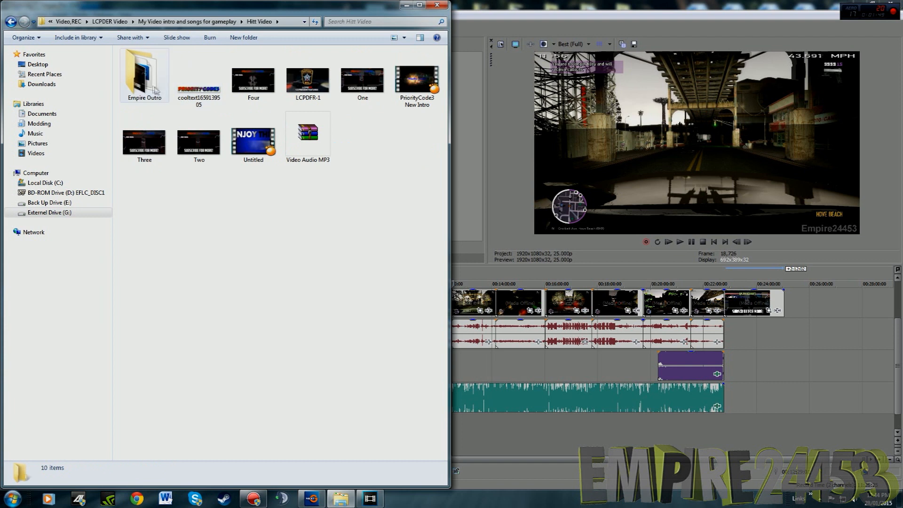
left_click(253, 142)
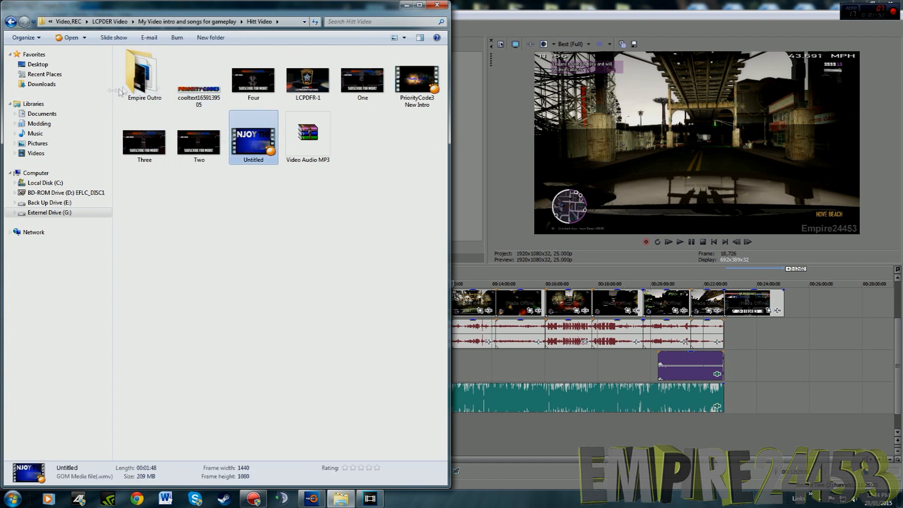
double_click(140, 89)
left_click(140, 89)
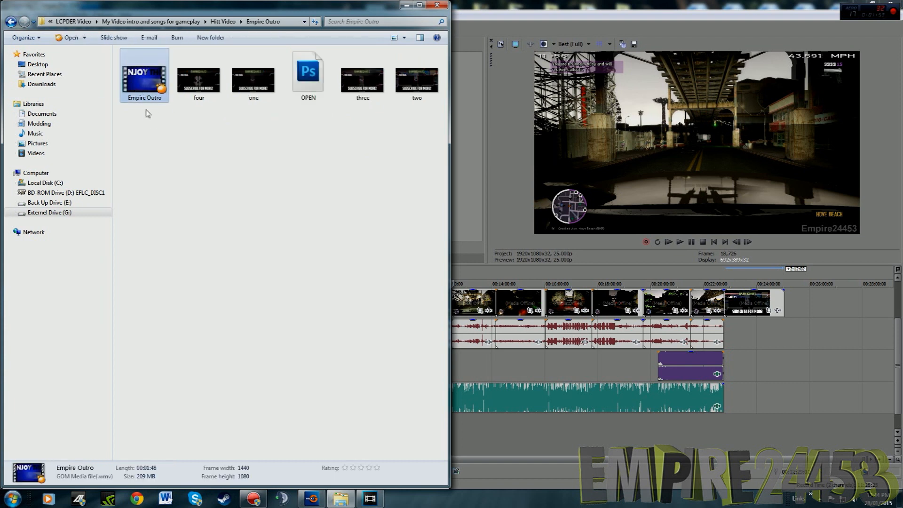
left_click_drag(144, 90, 811, 303)
left_click(406, 5)
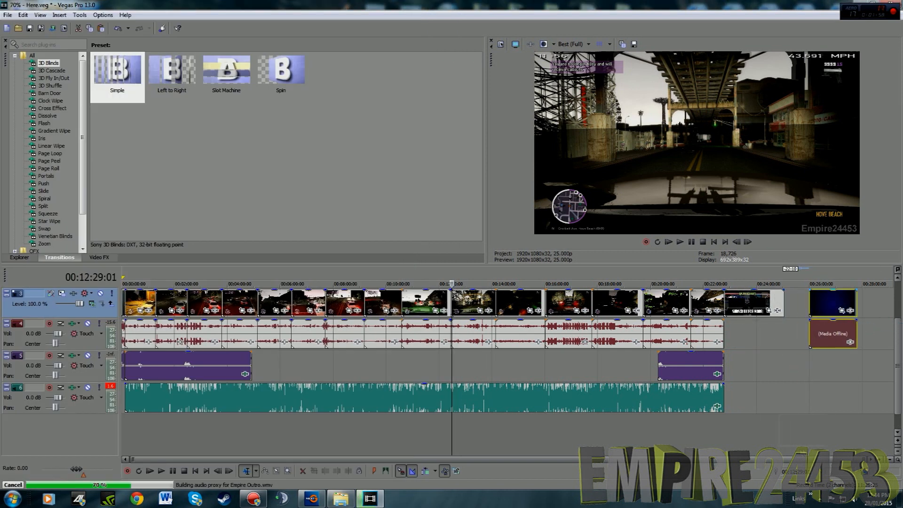
Delete the Empire Outro clip's video track and place its audio on track 4, starting directly under the outro image
left_click_drag(820, 436, 824, 437)
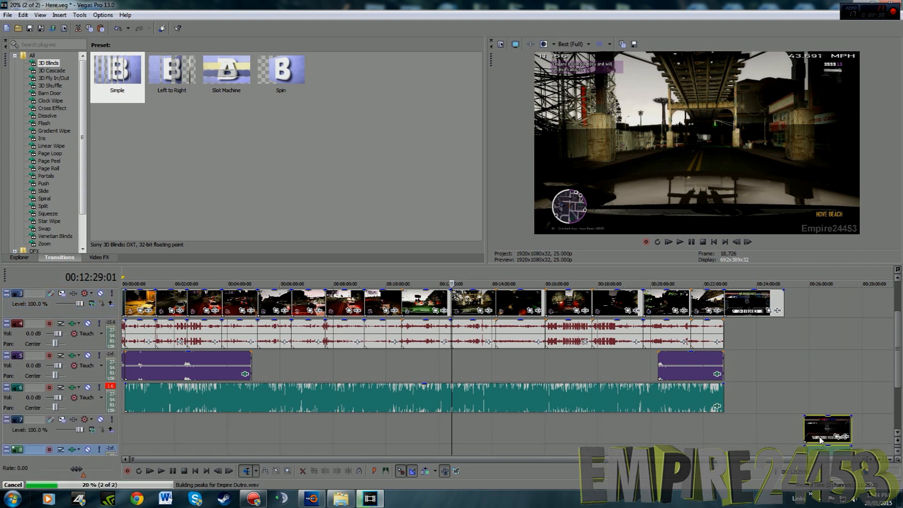
left_click(100, 442)
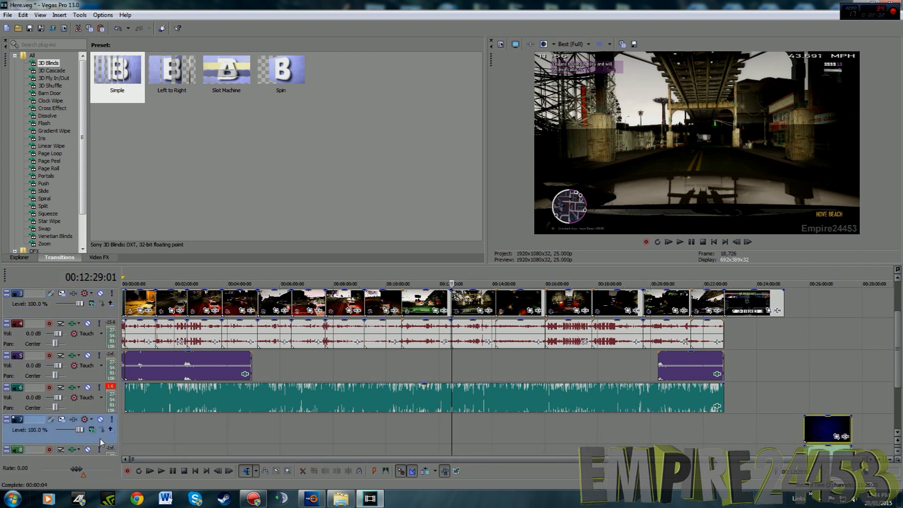
key("Delete")
left_click_drag(818, 429, 816, 403)
left_click_drag(739, 336, 740, 336)
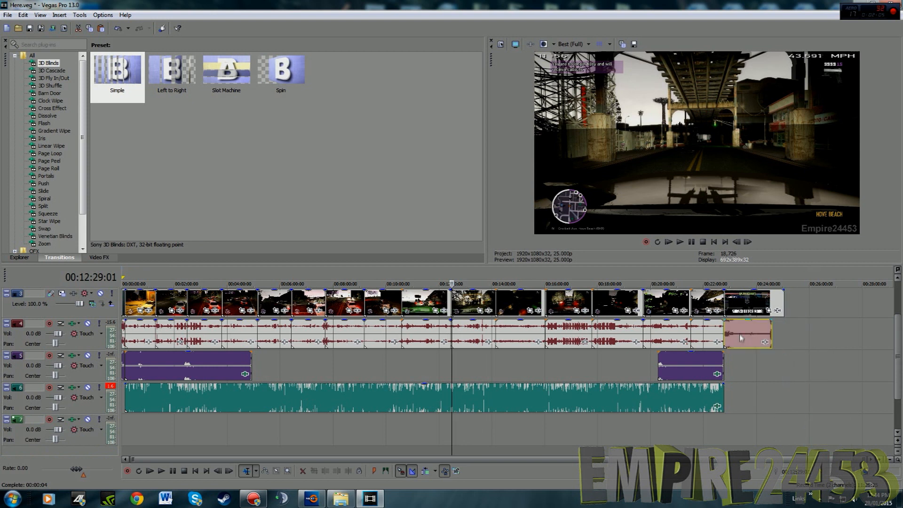
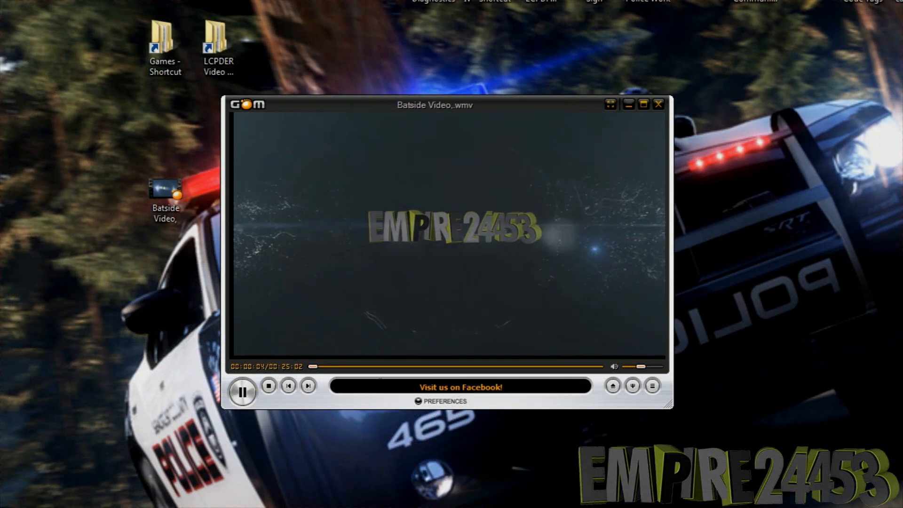
Skim through the rendered Batside Video at several points of its length to check it, and close the player
left_click(385, 367)
left_click(555, 367)
left_click(574, 367)
left_click_drag(573, 368, 586, 368)
left_click_drag(586, 368, 370, 367)
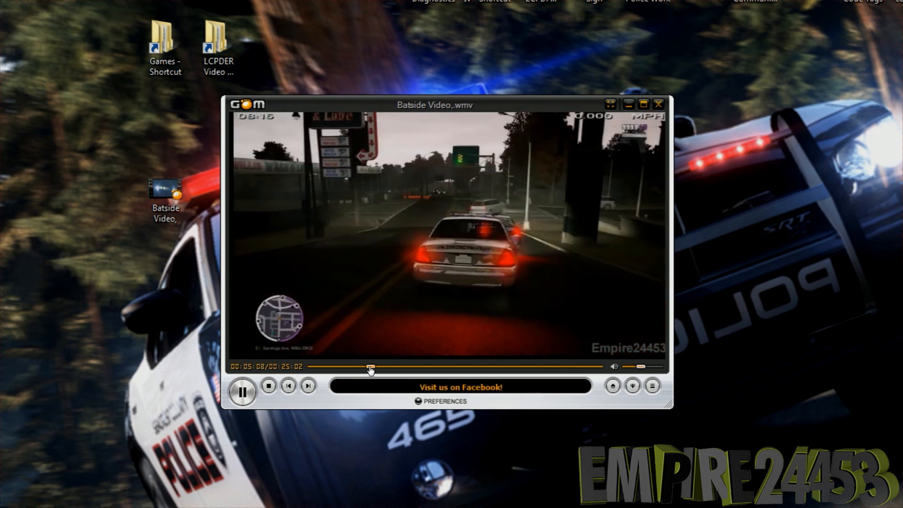
left_click_drag(371, 367, 408, 369)
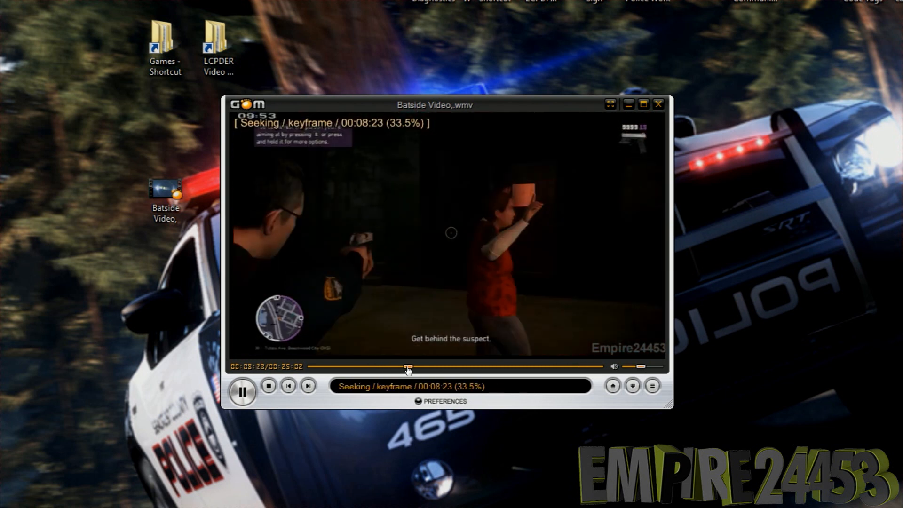
left_click(452, 370)
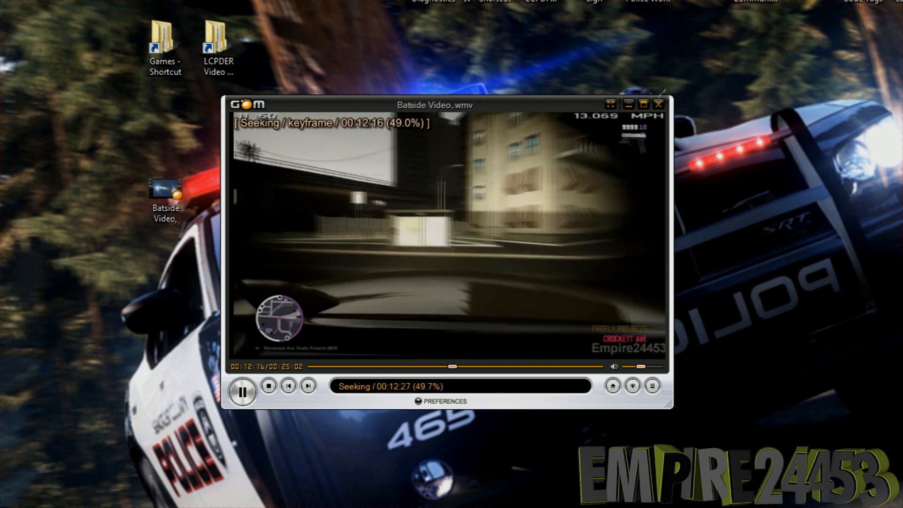
left_click(658, 104)
Open the LCPDER Video folder and look through the Uploaded folder in Empire24453 videos > BSVES Gameplay
double_click(221, 62)
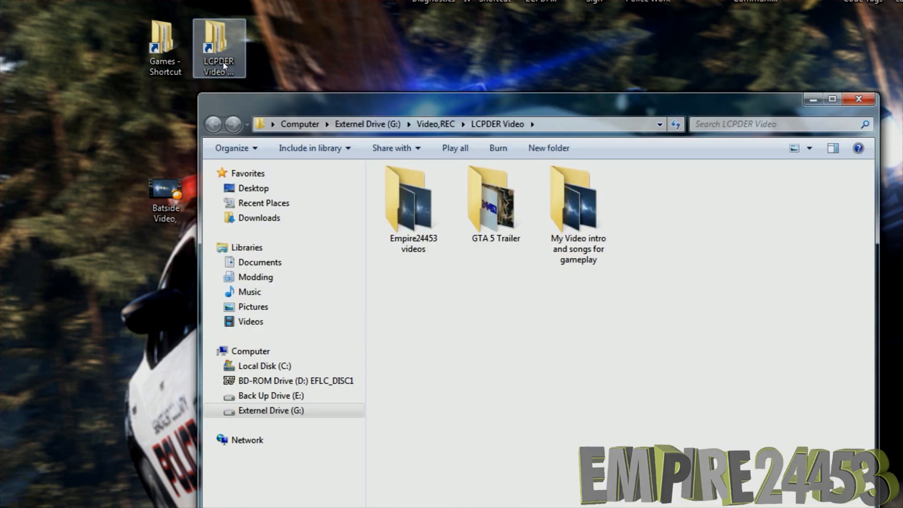
double_click(409, 207)
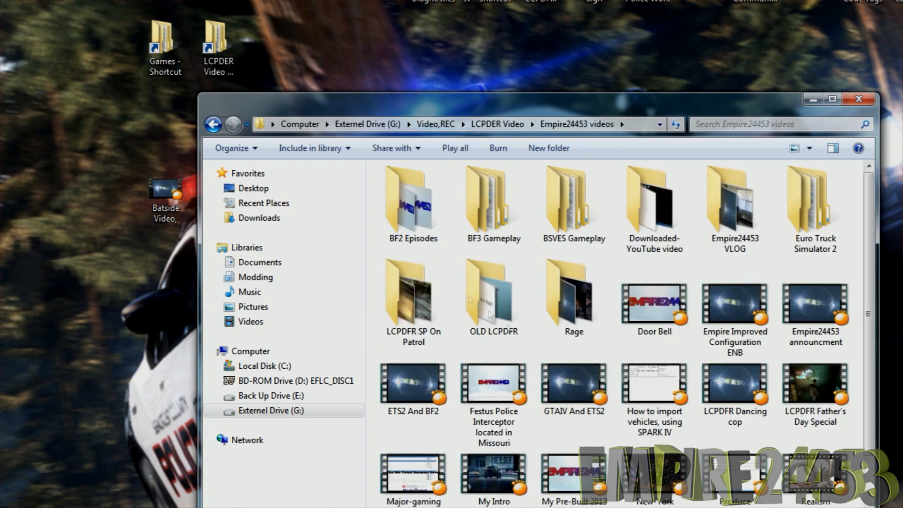
double_click(574, 235)
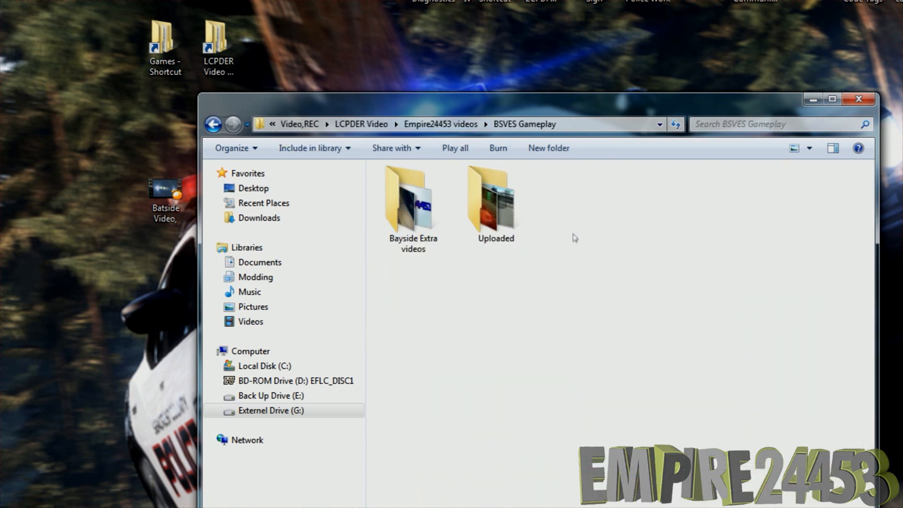
double_click(494, 212)
scroll(644, 359, "down", 5)
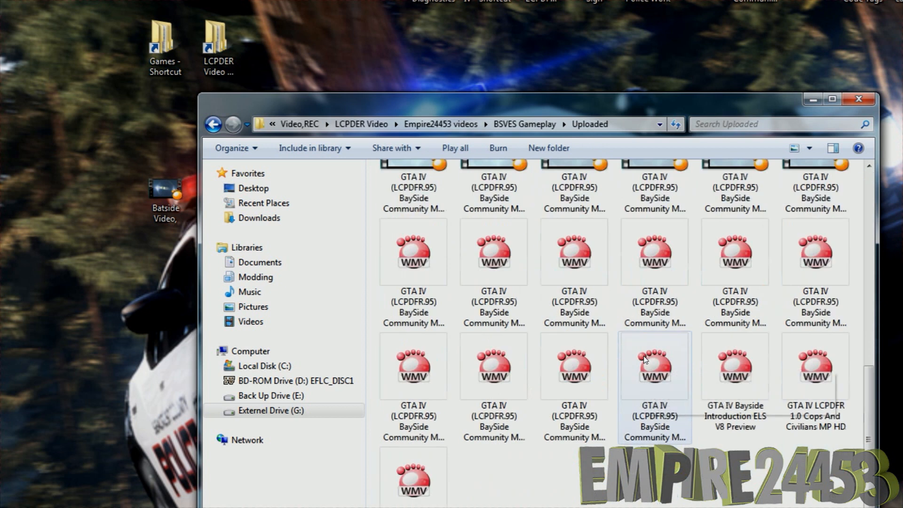
Look at the video names in the LCPDFR SP On Patrol folder and return to the Empire24453 videos folder
key("BackSpace")
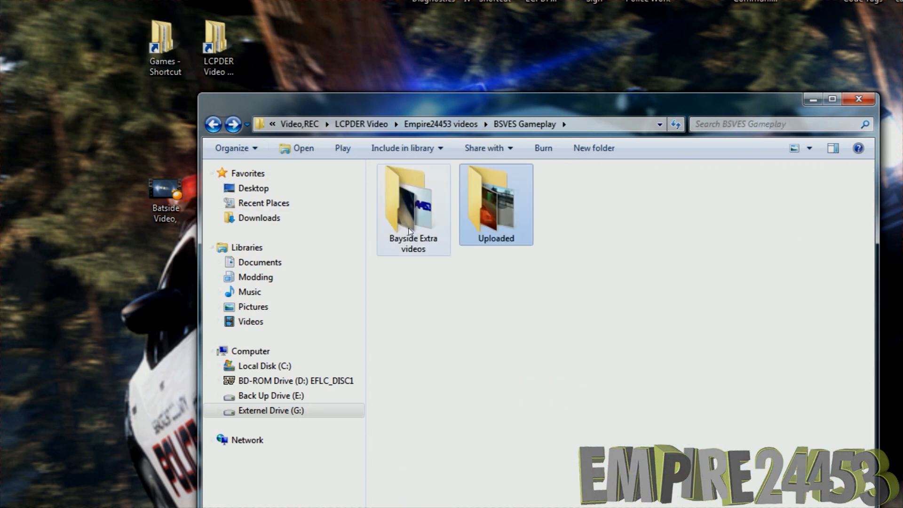
left_click(213, 124)
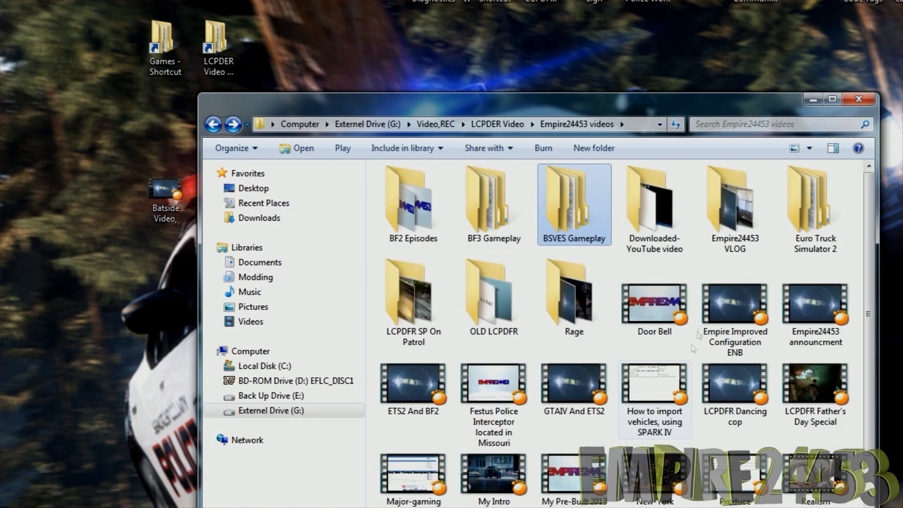
double_click(421, 310)
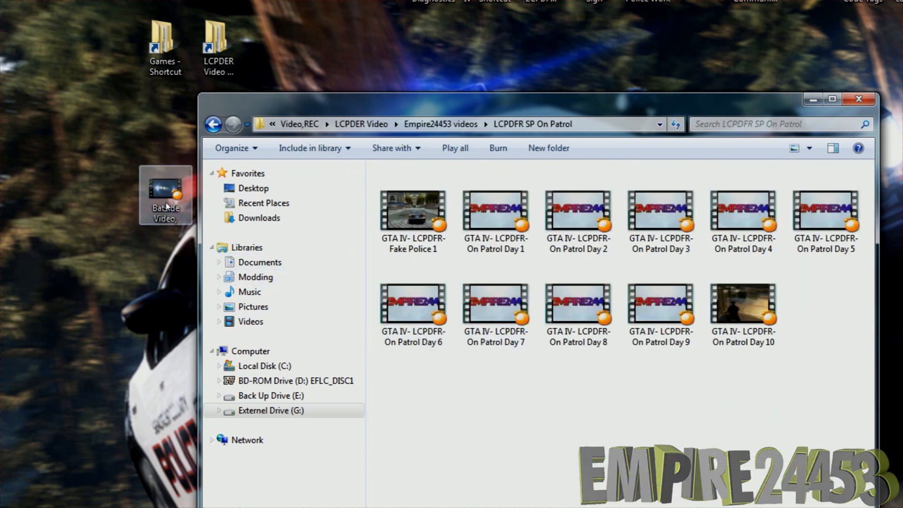
left_click(661, 335)
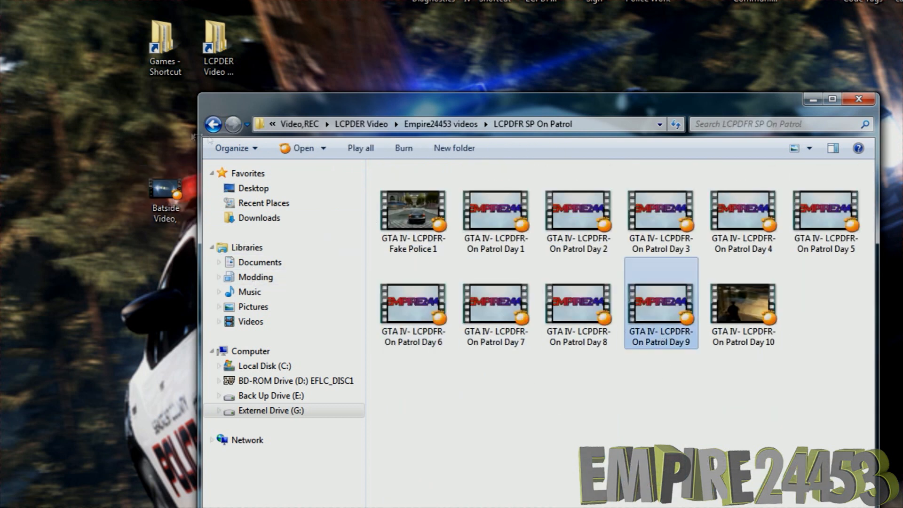
left_click(214, 124)
Move the Batside Video file clear of the folder window on the desktop and rename it as Bayside
left_click_drag(170, 185, 114, 183)
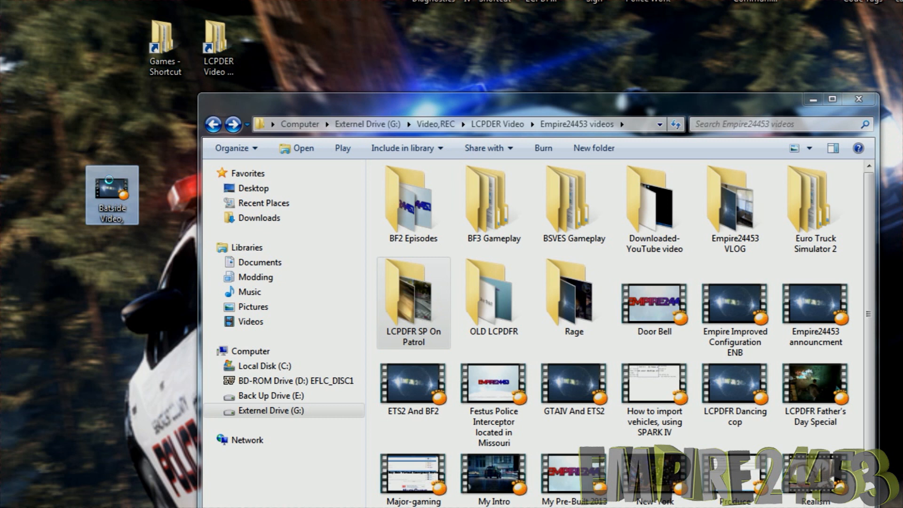
right_click(111, 183)
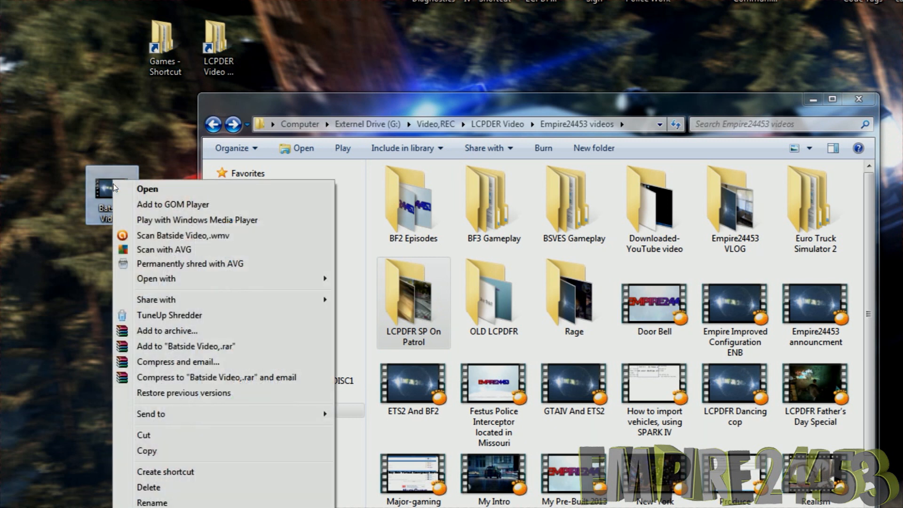
left_click(141, 500)
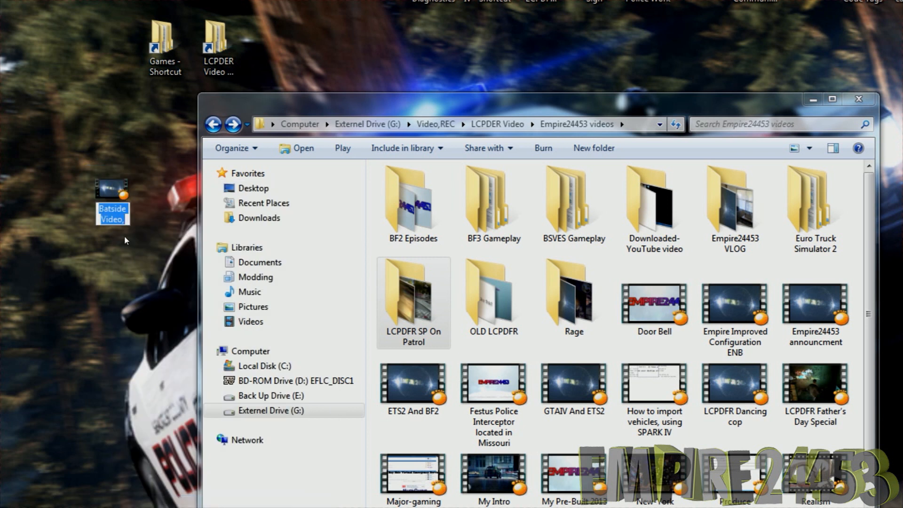
type("Bayside")
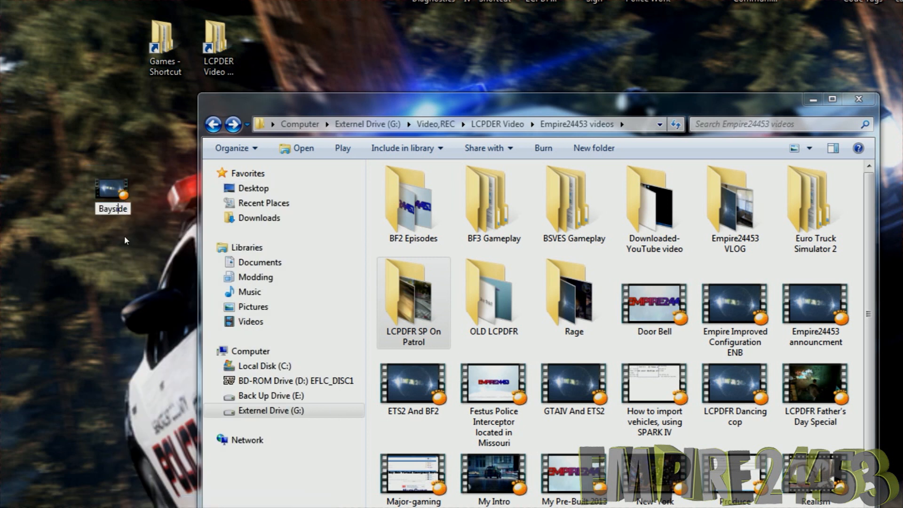
Reuse the name of the BaySide Community MP #23 video from BSVES Gameplay's Uploaded folder as the desktop video's name
double_click(574, 202)
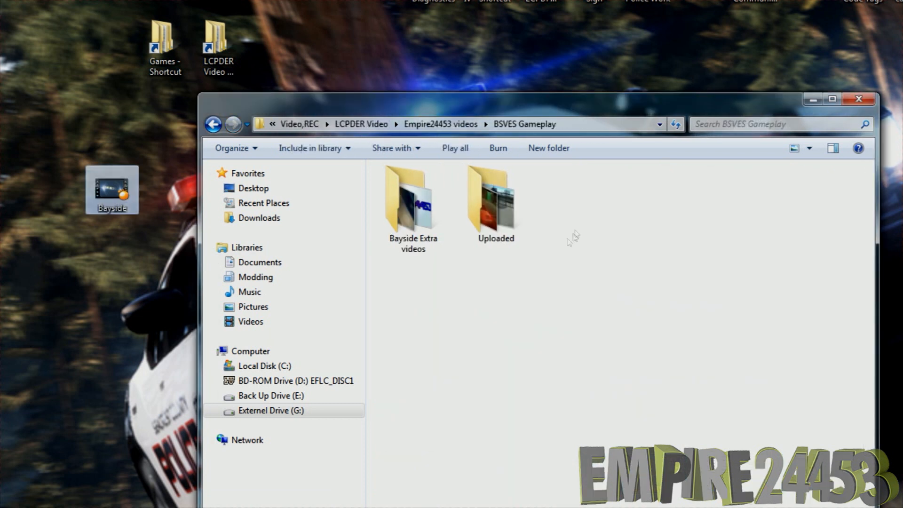
double_click(487, 231)
scroll(573, 419, "down", 5)
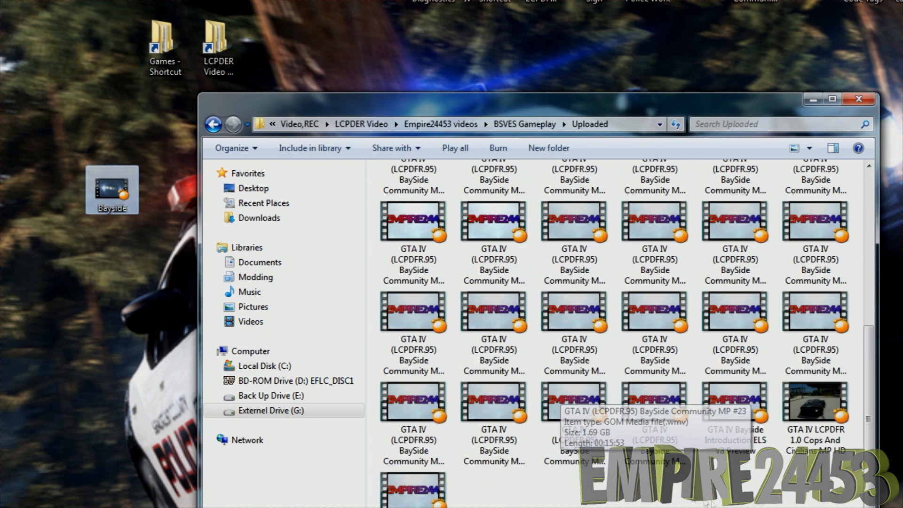
right_click(573, 420)
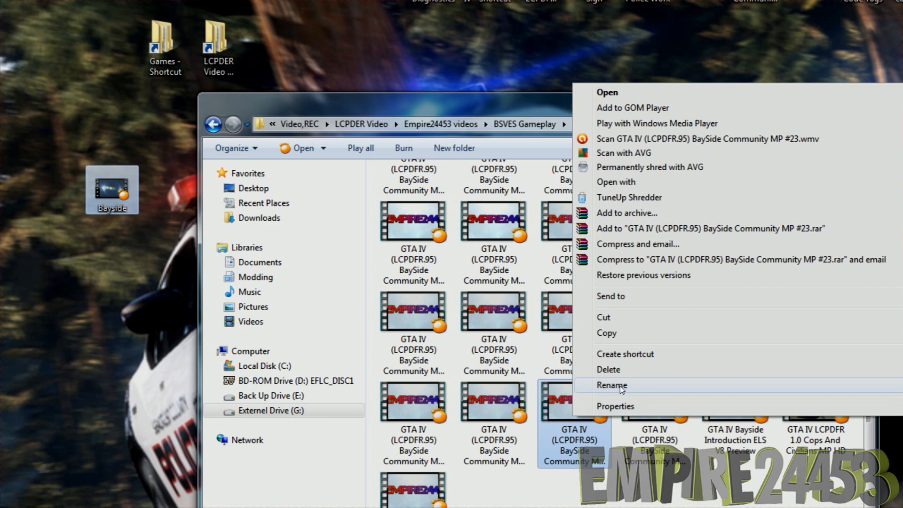
left_click(620, 386)
key("ctrl+c")
left_click(112, 190)
right_click(119, 196)
left_click(179, 507)
key("ctrl+v")
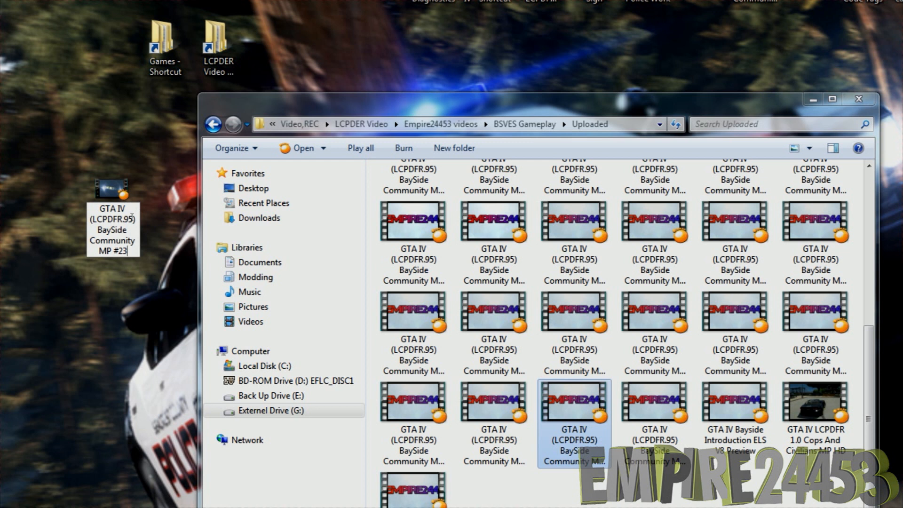
Change the LCPDFR version in the desktop video's file name to 1.0
key("BackSpace")
key("BackSpace")
key("BackSpace")
key("BackSpace")
type("1.0")
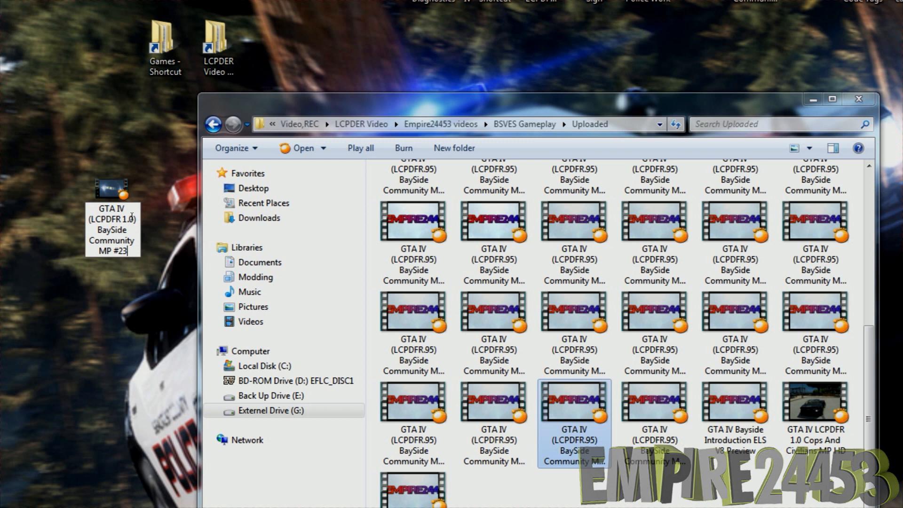
Change the episode number to #33 and remove "Community MP", naming the desktop video "GTA IV (LCPDFR 1.0) BaySide #33"
key("BackSpace")
key("BackSpace")
type("32")
key("BackSpace")
type("3")
key("BackSpace")
key("BackSpace")
key("BackSpace")
key("BackSpace")
key("BackSpace")
key("BackSpace")
key("BackSpace")
key("BackSpace")
key("BackSpace")
key("BackSpace")
key("BackSpace")
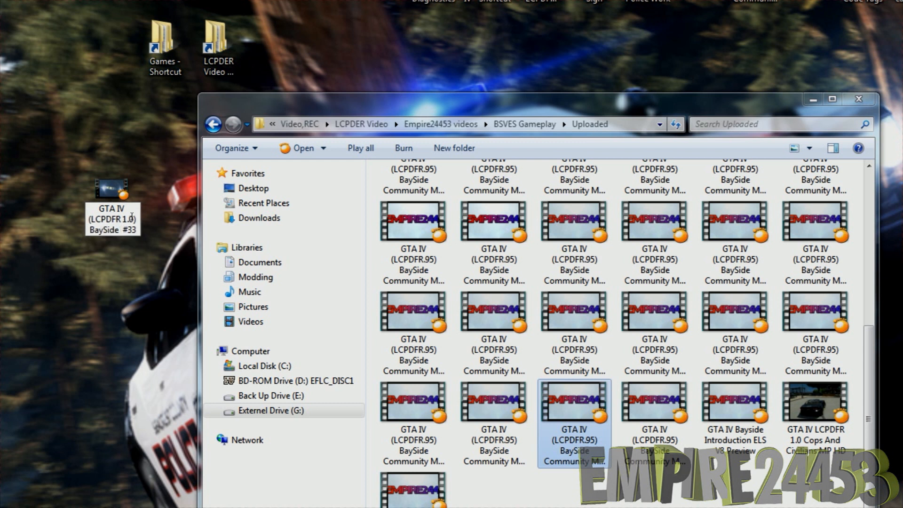
key("Return")
Copy the renamed desktop video into the Uploaded folder on the external drive and close the folder window
left_click(714, 424)
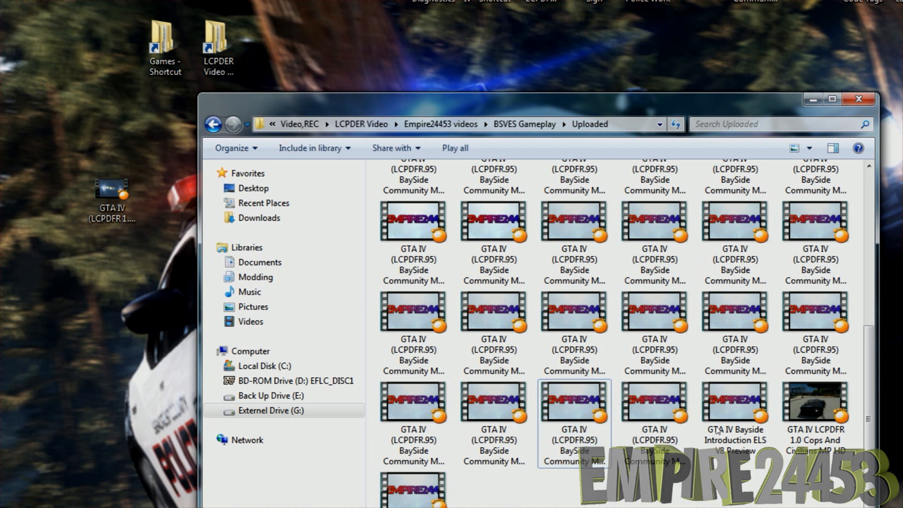
left_click(711, 421)
left_click_drag(112, 195, 746, 481)
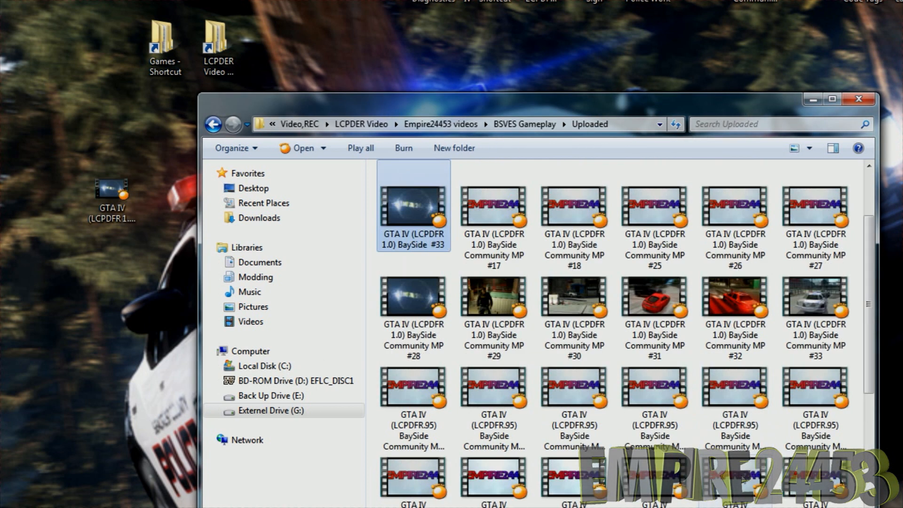
left_click(848, 104)
Delete the desktop copy of the GTA IV BaySide #33 video, empty the Recycle Bin and close its window
left_click(96, 213)
key("Delete")
key("Return")
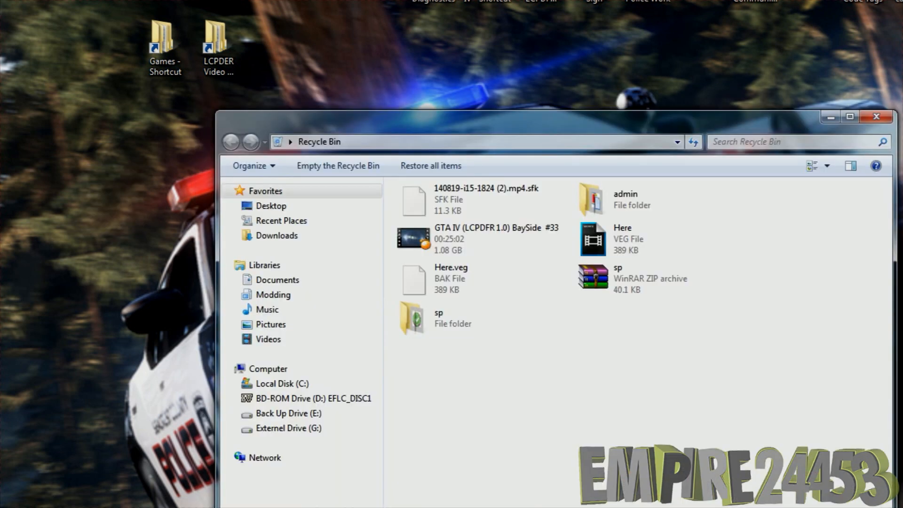
left_click(338, 167)
left_click(555, 338)
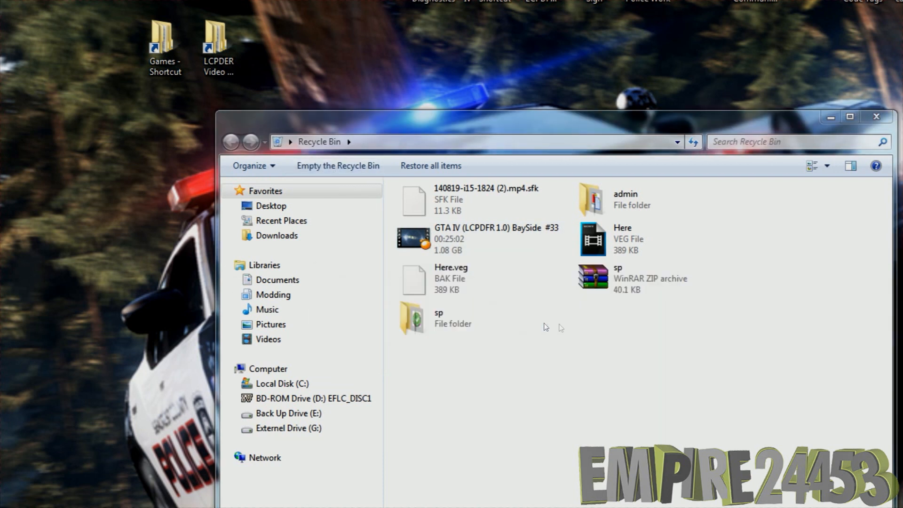
left_click(878, 117)
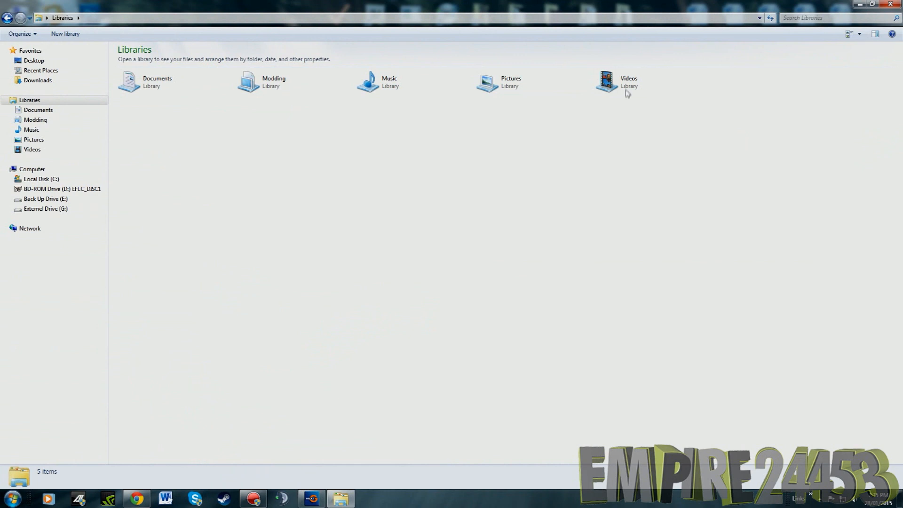
Open the Sp Images Photoshop file from Pictures > Promote ads > LCPDFR Image > LCPDFR SP in a maximized Photoshop window
double_click(510, 83)
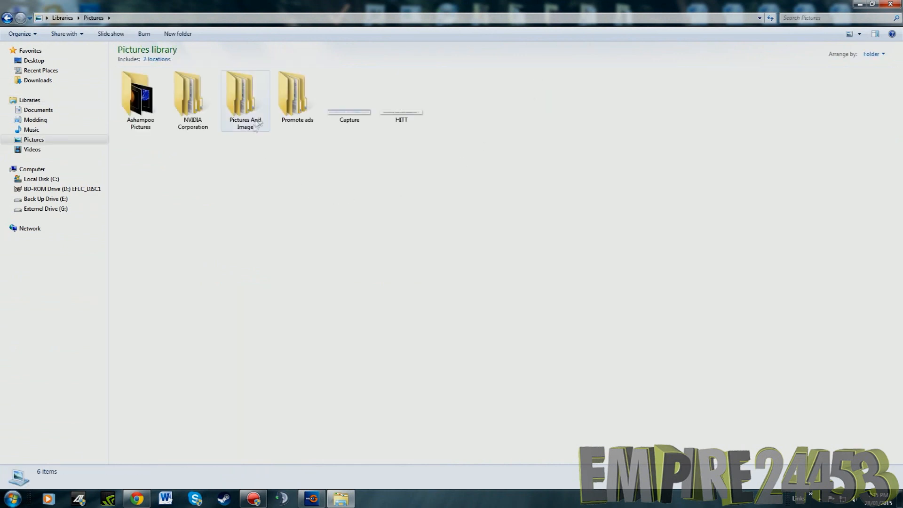
double_click(297, 96)
double_click(146, 111)
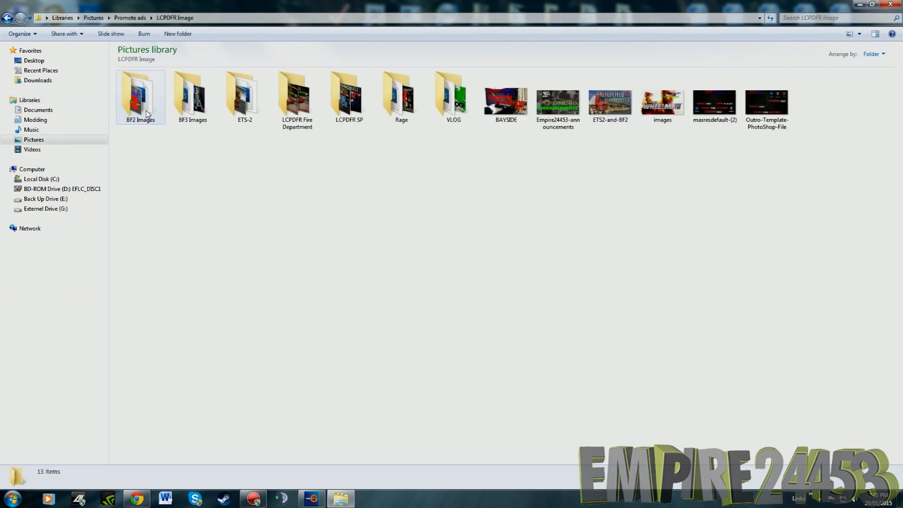
double_click(351, 115)
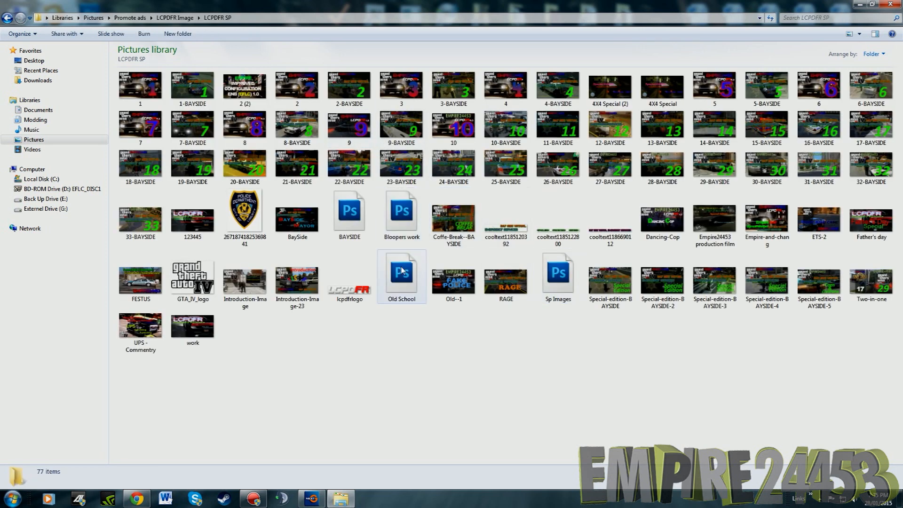
double_click(560, 280)
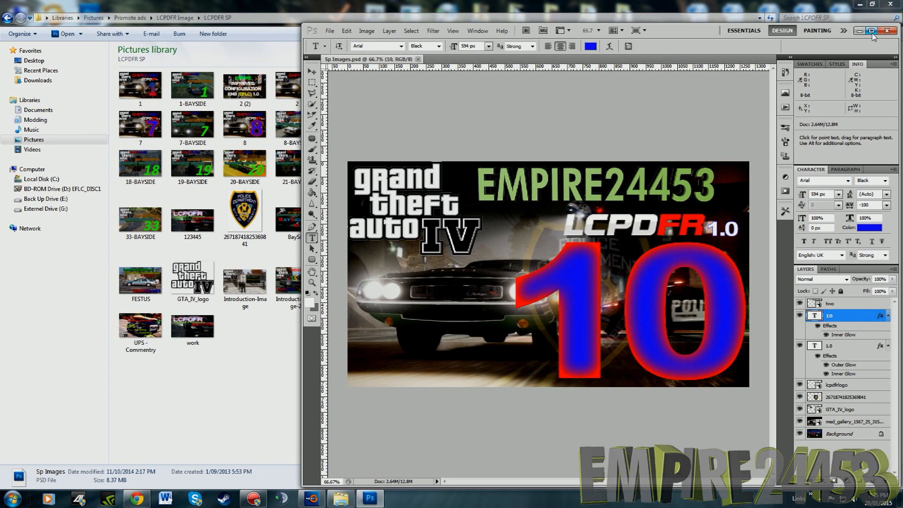
left_click(872, 31)
Change the large blue number text on the thumbnail to 11
left_click(487, 279)
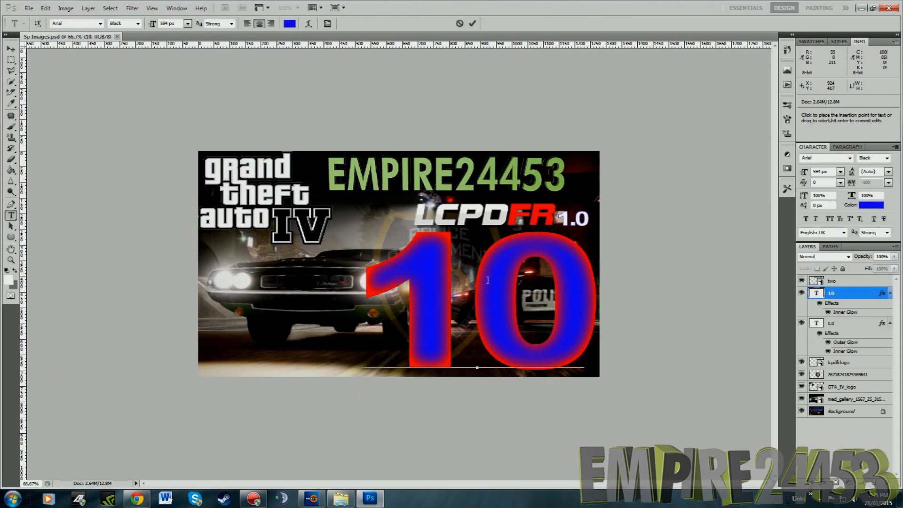
left_click(832, 323)
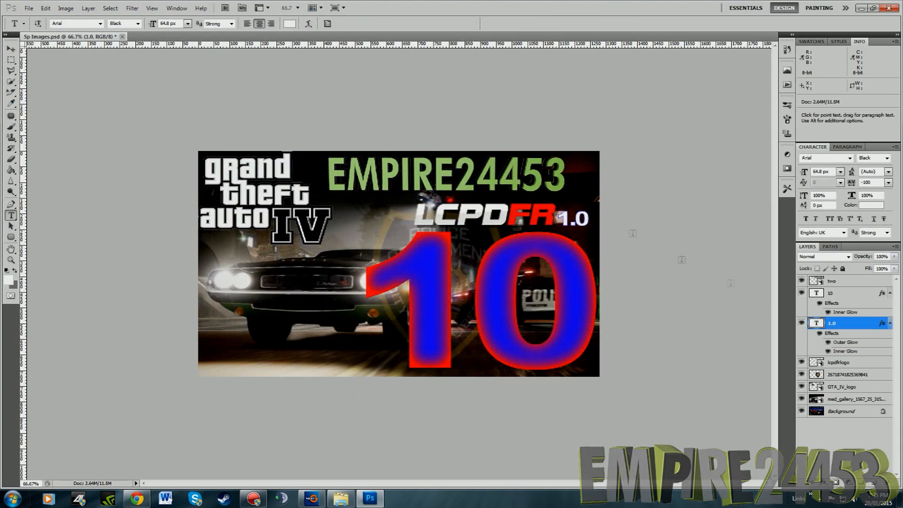
left_click(298, 8)
left_click(304, 41)
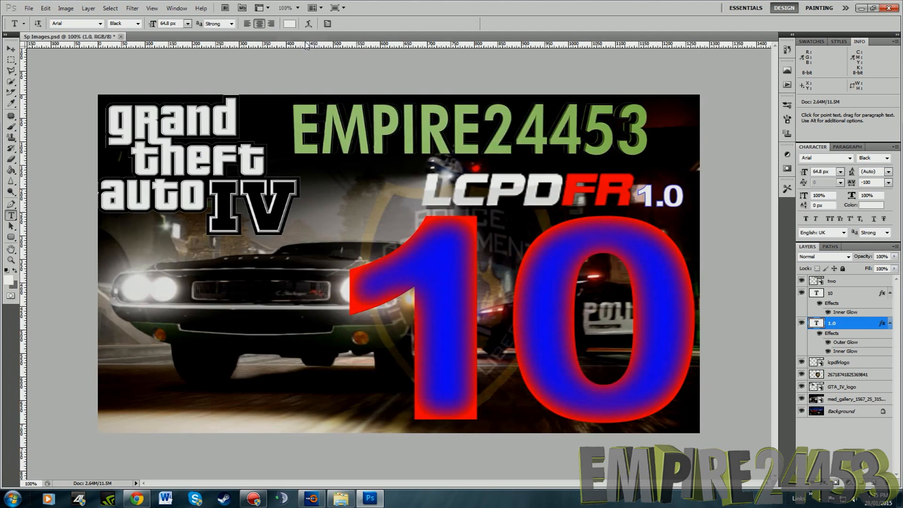
left_click(298, 7)
left_click(303, 32)
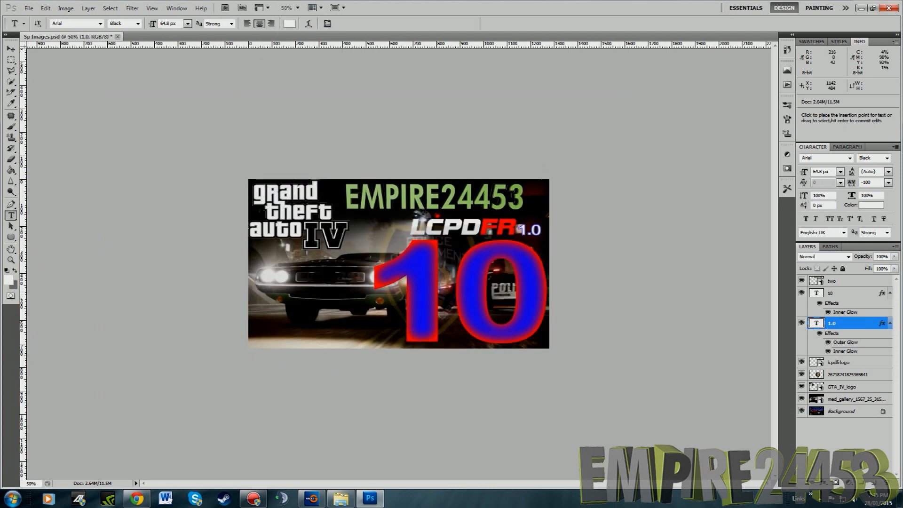
left_click(463, 272)
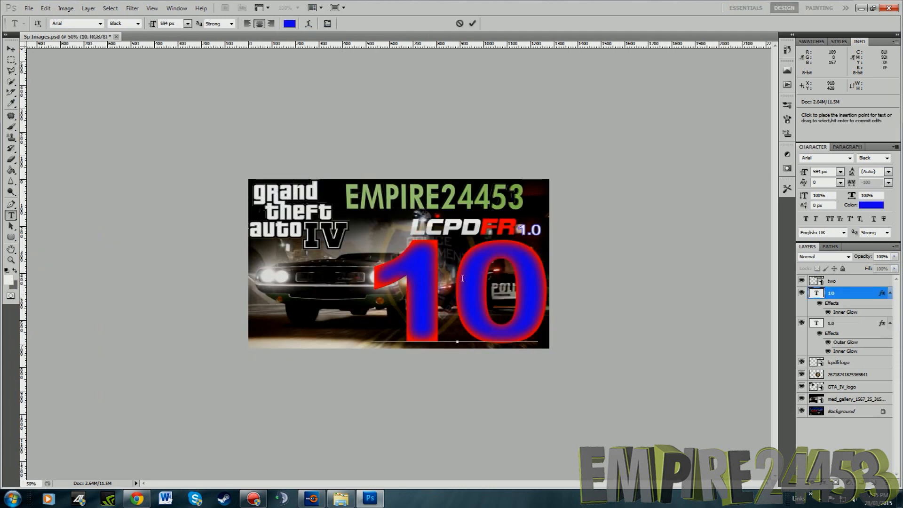
key("Delete")
type("1")
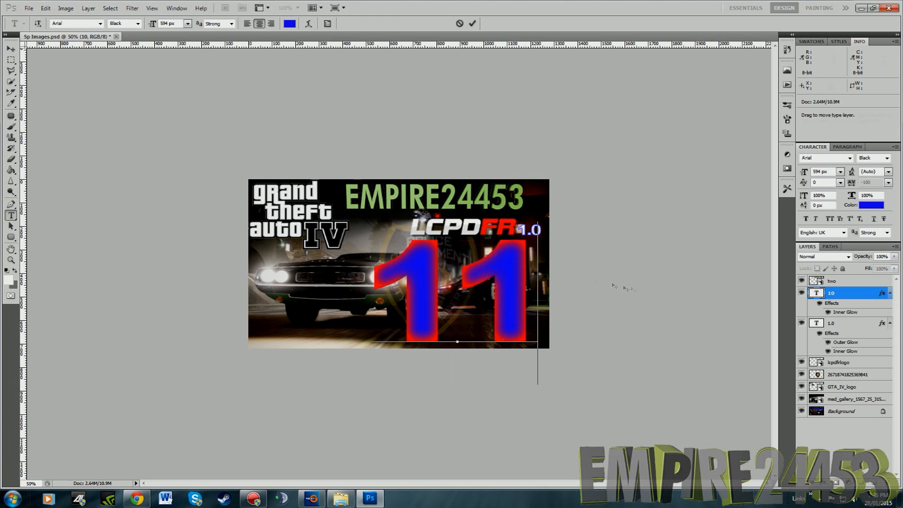
Place the 1234 image from Downloads directly above the med_gallery car photo layer
left_click(833, 401)
left_click(802, 400)
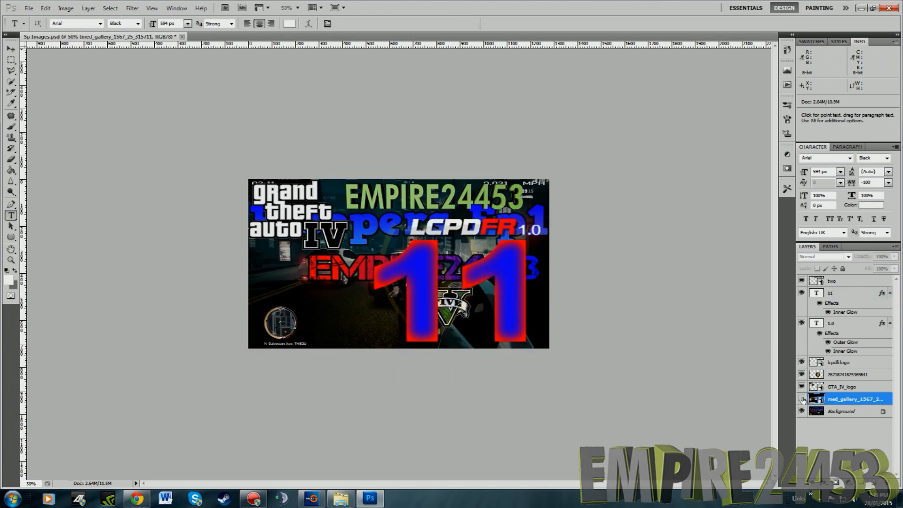
left_click(28, 8)
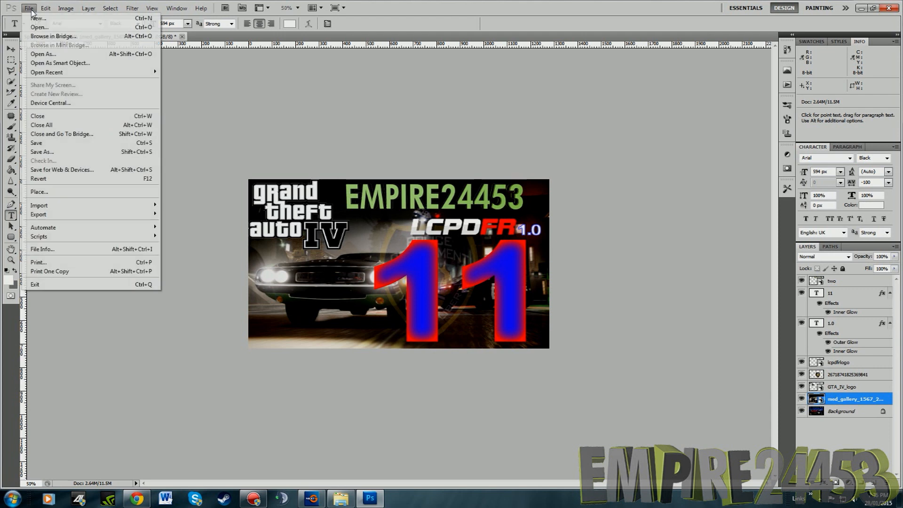
left_click(73, 194)
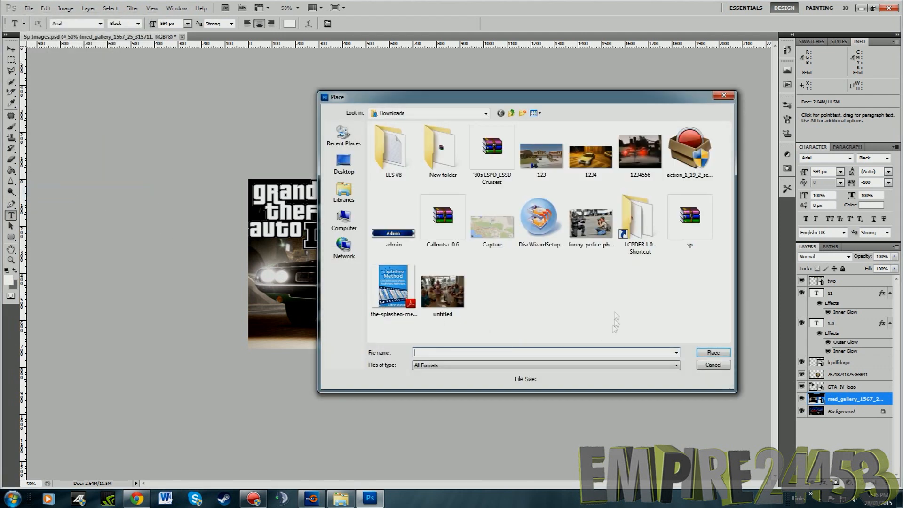
left_click(586, 153)
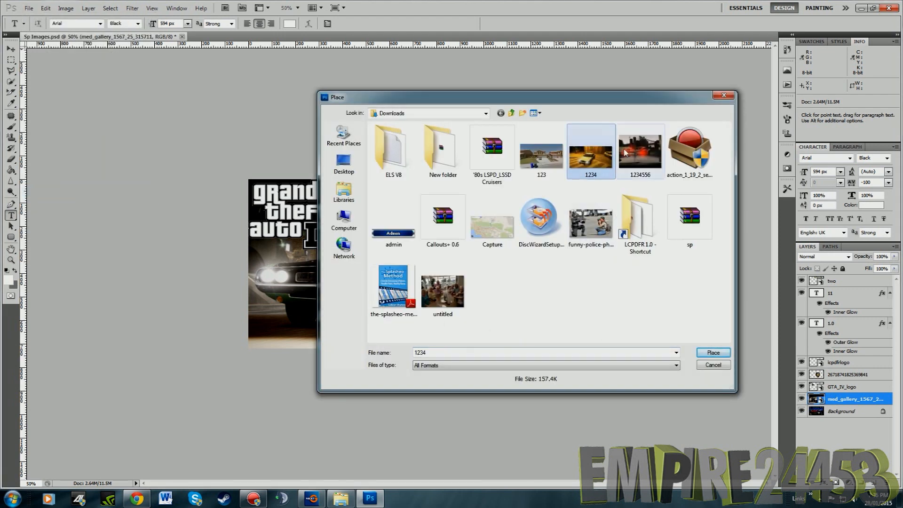
left_click(713, 352)
Enlarge the placed 1234 image to about 135% and centre it so it covers the whole canvas
left_click_drag(398, 293, 349, 327)
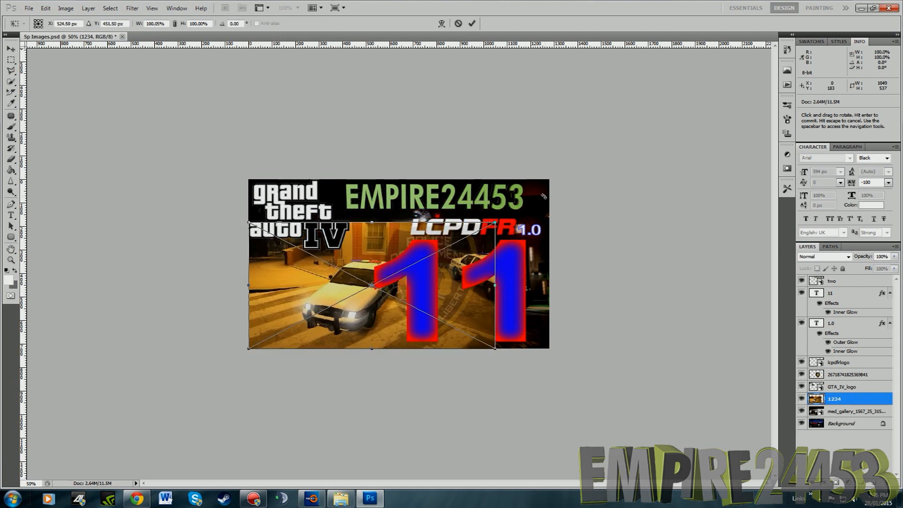
left_click_drag(495, 221, 583, 177)
left_click_drag(337, 297, 318, 299)
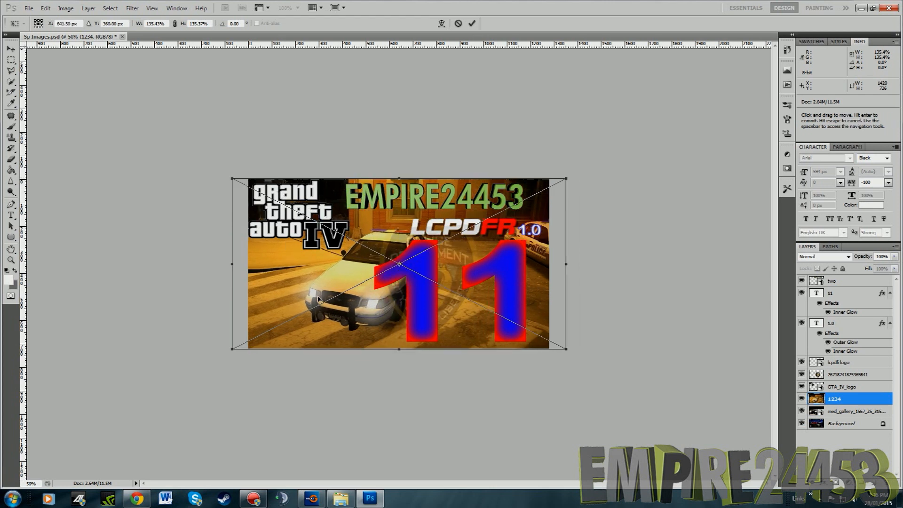
key("Return")
key("t")
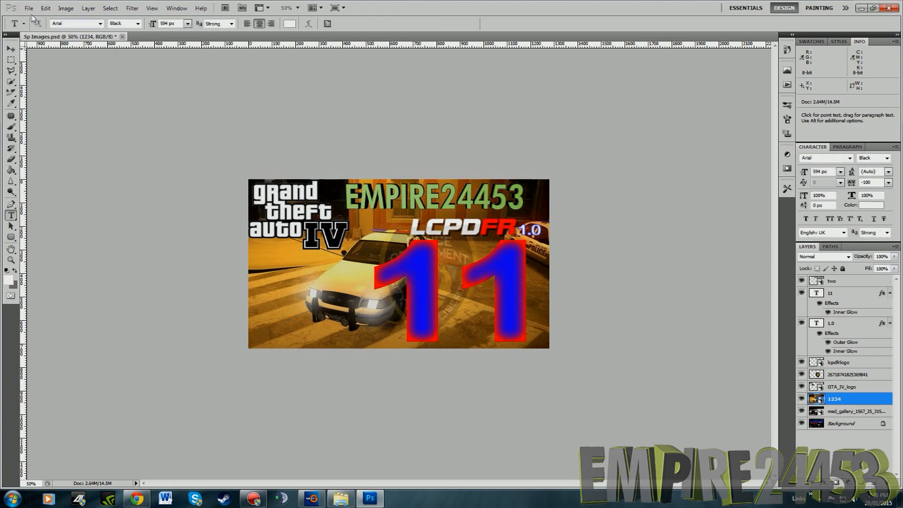
Place the 1234556 image from Downloads above the 1234 layer and enlarge it to about 181% to cover the canvas
left_click(28, 8)
left_click(73, 193)
left_click(640, 160)
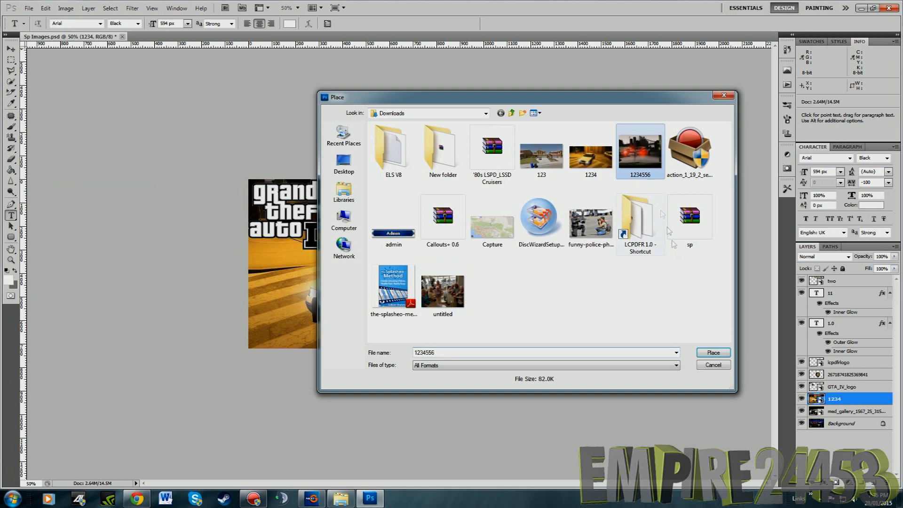
left_click(711, 352)
left_click_drag(384, 309, 322, 324)
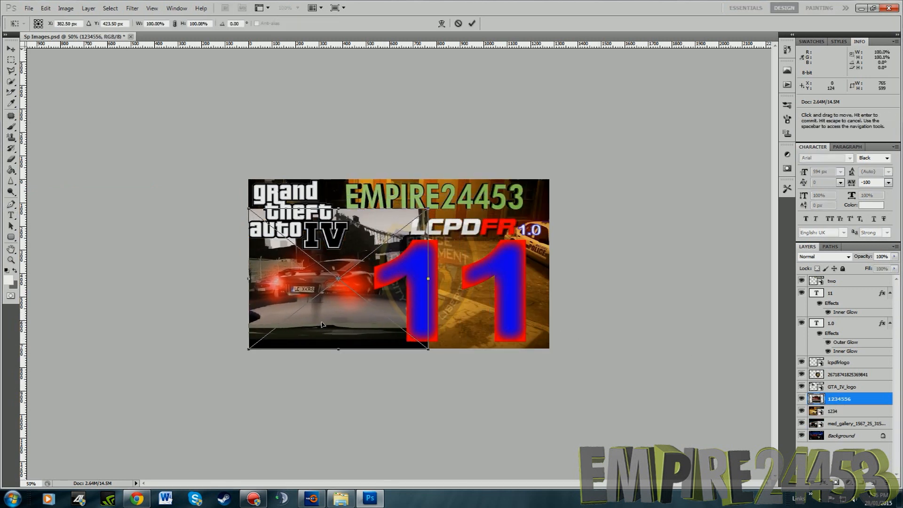
left_click_drag(428, 207, 627, 160)
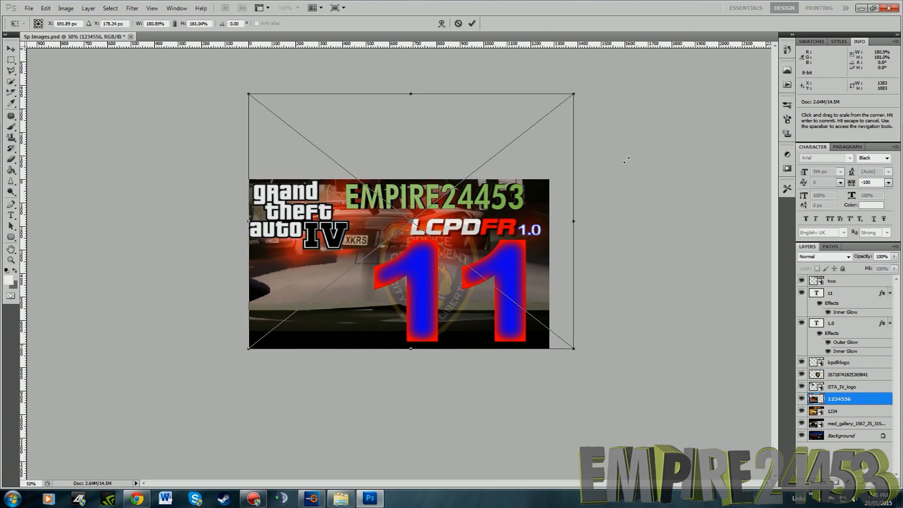
double_click(351, 269)
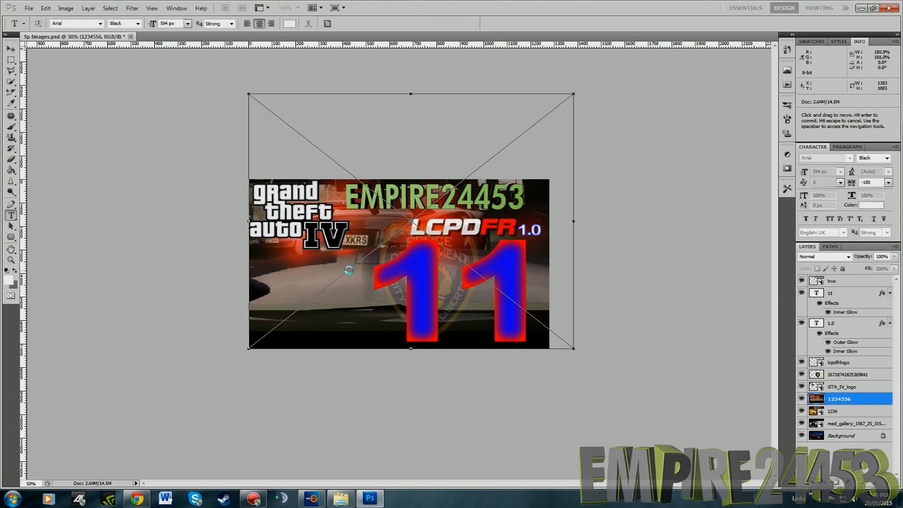
Compare the two placed background images by hiding and reshowing the 1234556 layer
left_click(802, 400)
left_click(802, 400)
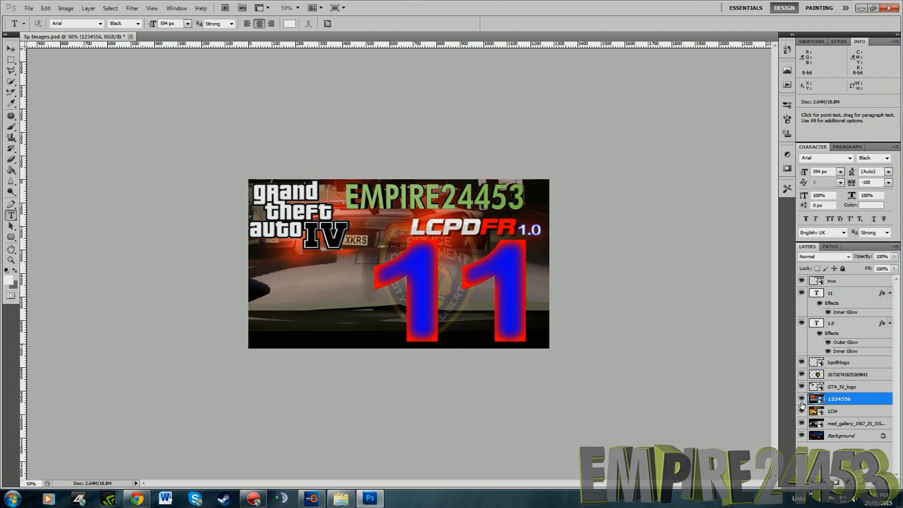
left_click(802, 400)
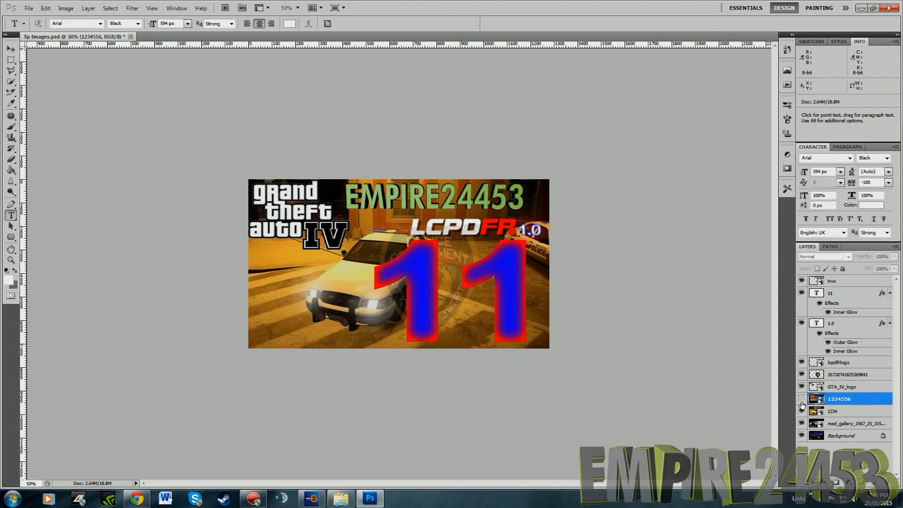
left_click(801, 399)
Start placing another file and browse to the Images folder inside Bayside Stuff on the desktop
left_click(29, 8)
left_click(60, 196)
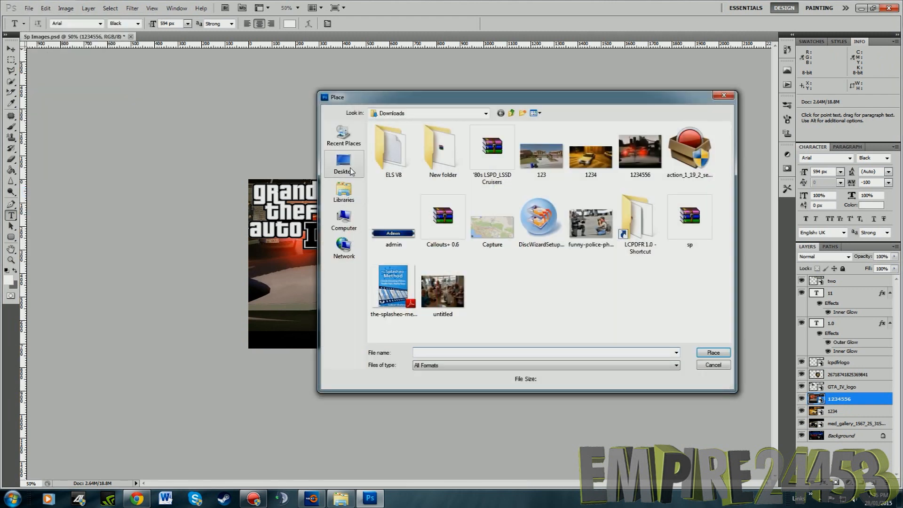
left_click(344, 162)
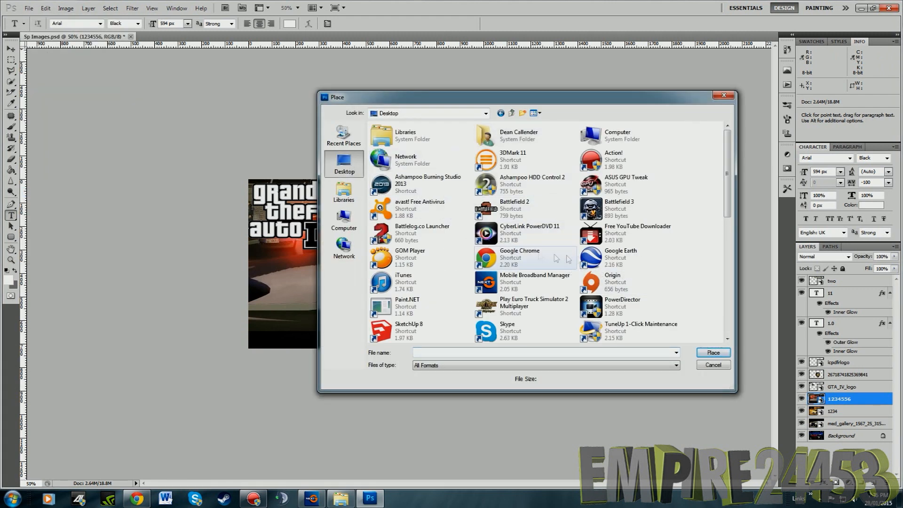
scroll(658, 283, "down", 1)
scroll(685, 285, "down", 1)
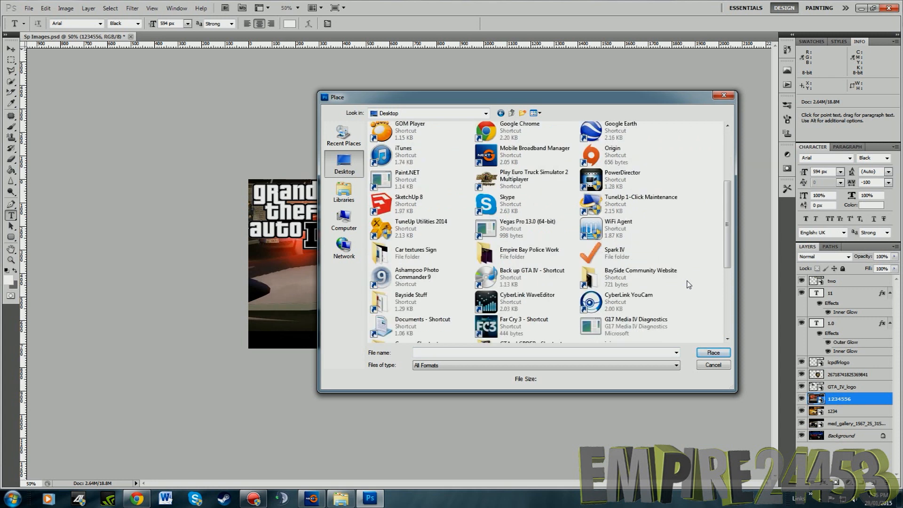
double_click(395, 299)
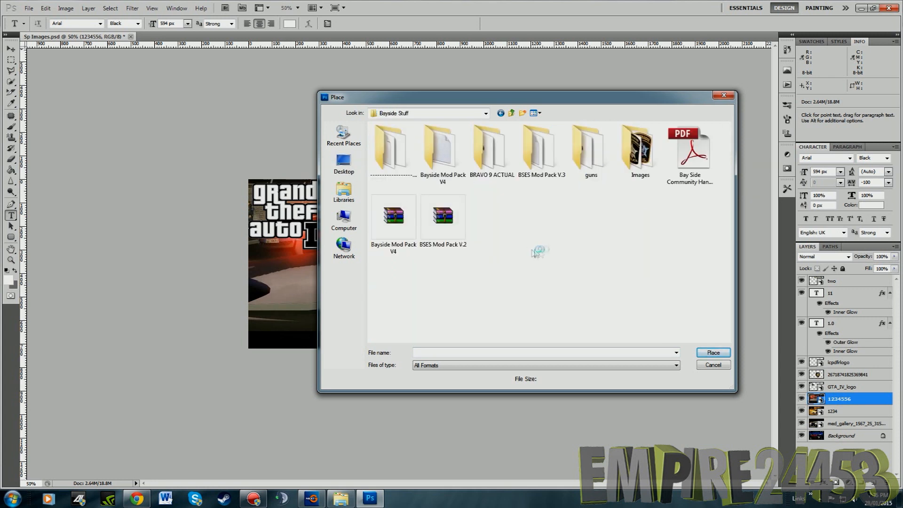
double_click(631, 175)
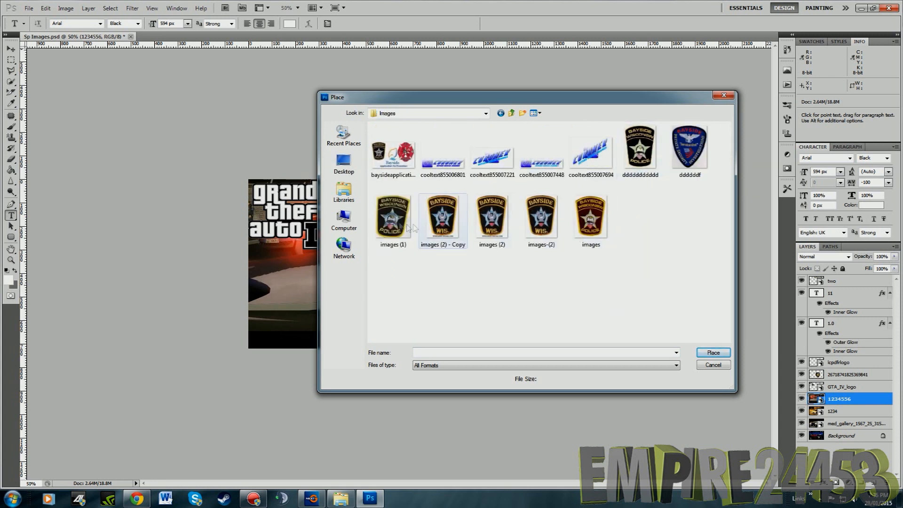
Look through the Bayside police badge files in the Images folder
left_click(393, 218)
left_click(450, 221)
left_click(499, 221)
left_click(557, 225)
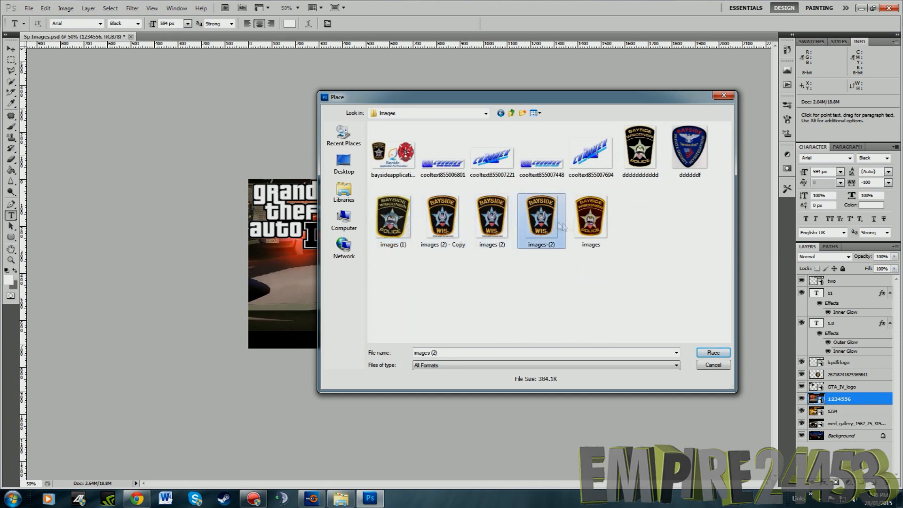
left_click(602, 226)
left_click(676, 353)
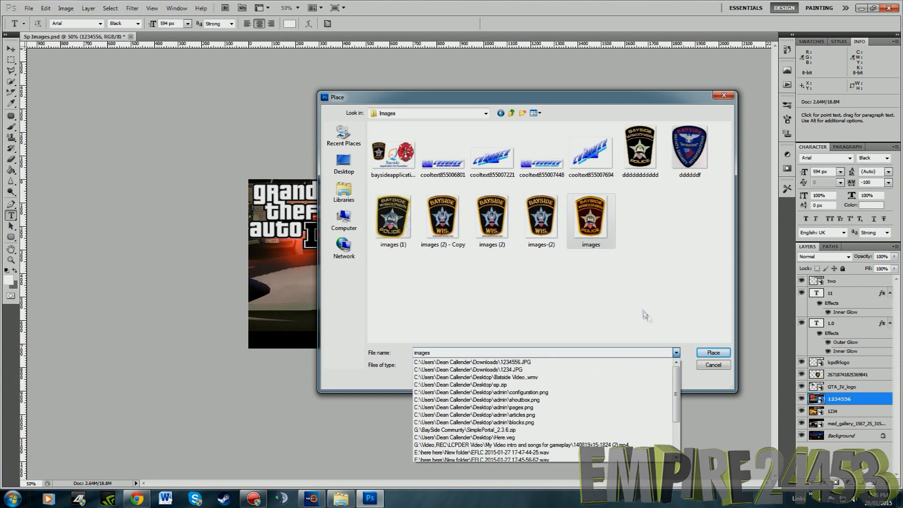
left_click(642, 312)
Try filtering the folder's files by the JPEG format and by the CompuServe GIF format
left_click(676, 366)
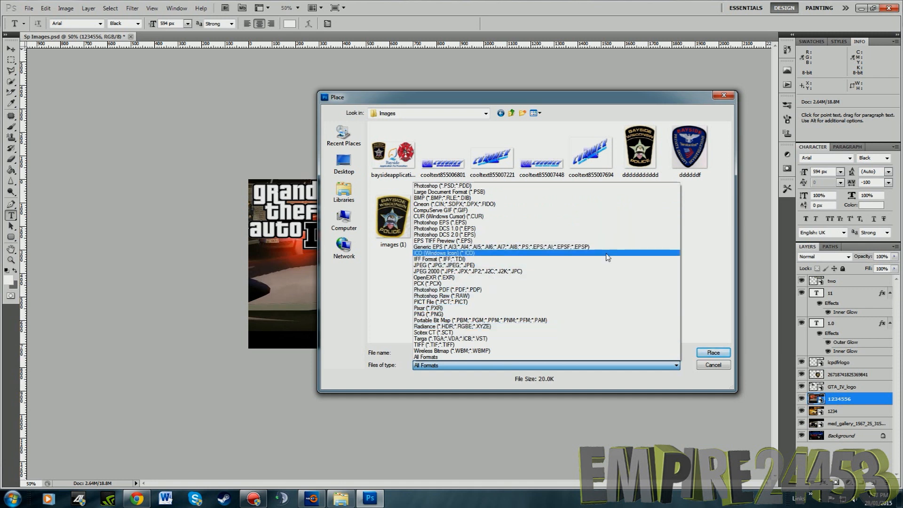
left_click(463, 265)
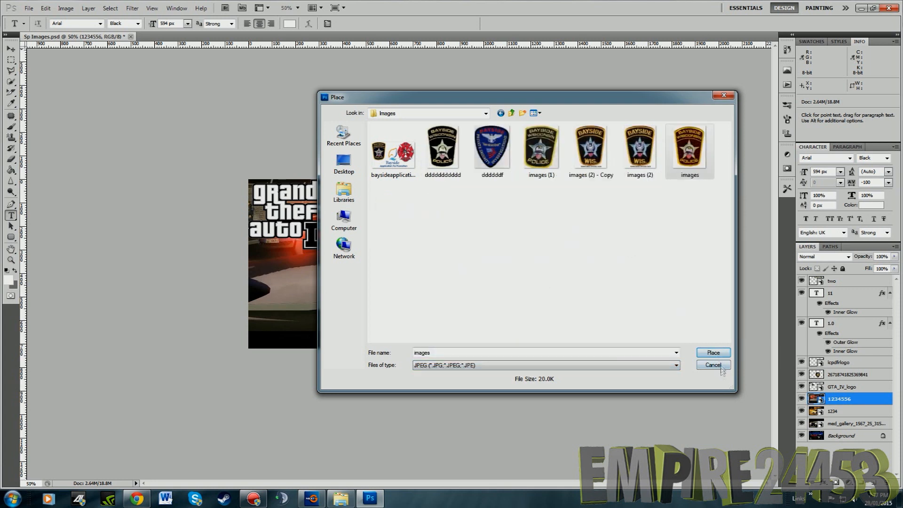
left_click(650, 369)
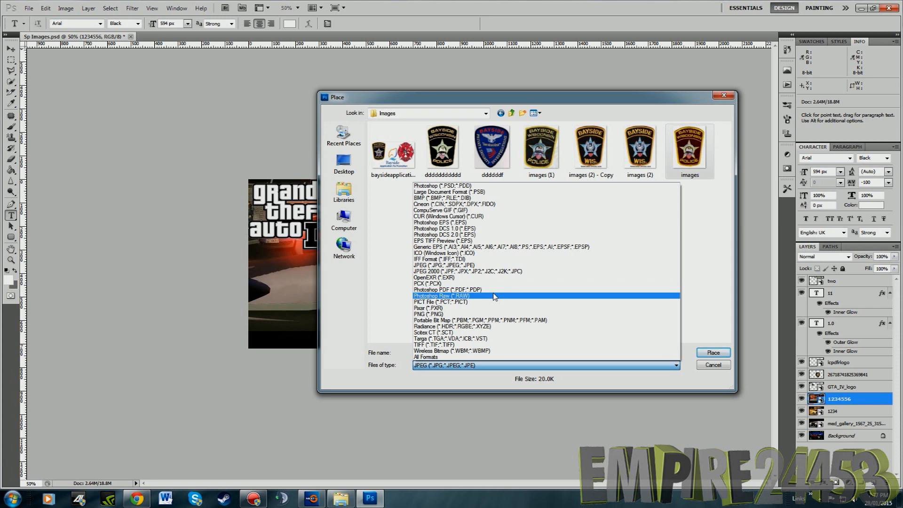
left_click(462, 211)
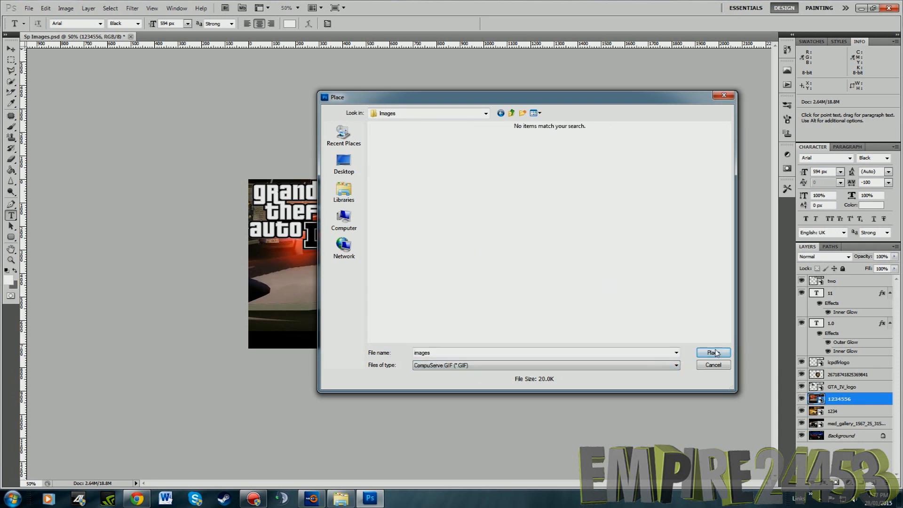
Filter the files to PNG and place the images-(2) Bayside badge
left_click(677, 365)
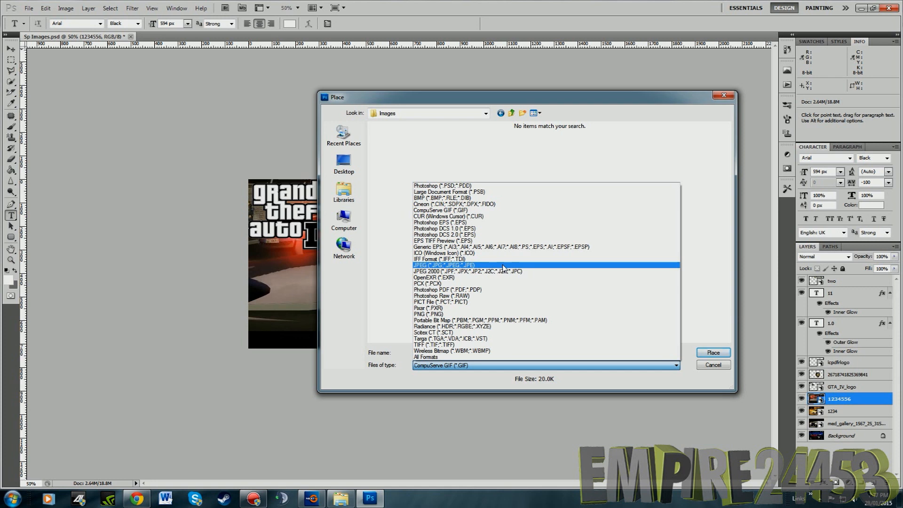
left_click(434, 314)
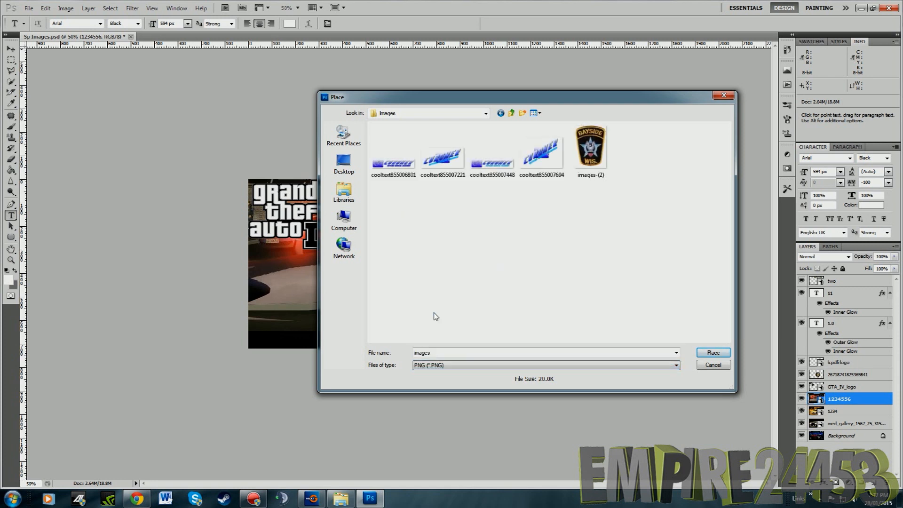
left_click(612, 131)
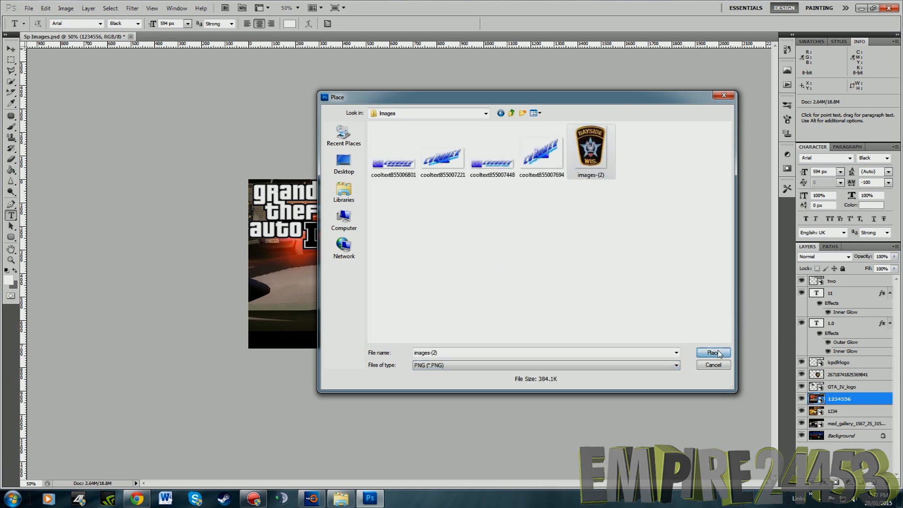
left_click(718, 354)
Position the Bayside badge behind the first digit of the 11, enlarge it to about 111%, and hide the old police badge layer
left_click_drag(387, 294, 417, 312)
left_click_drag(385, 222, 380, 213)
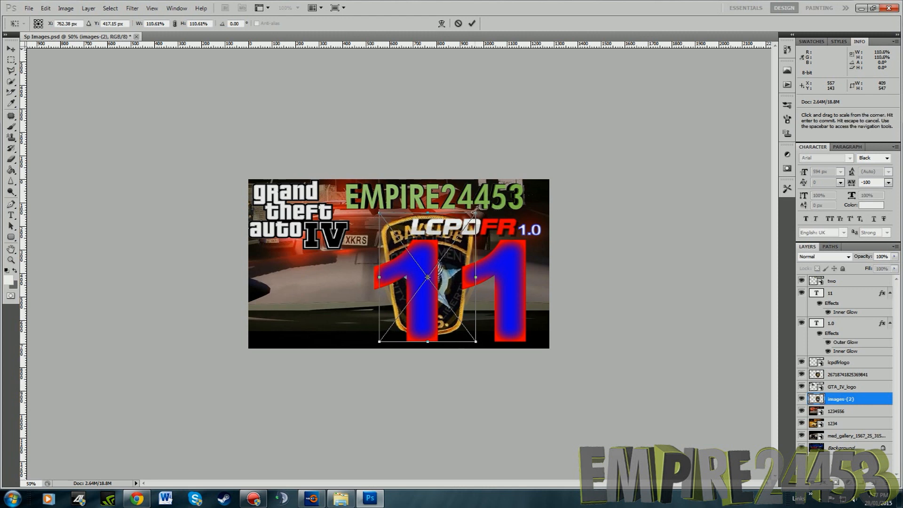
key("Return")
key("t")
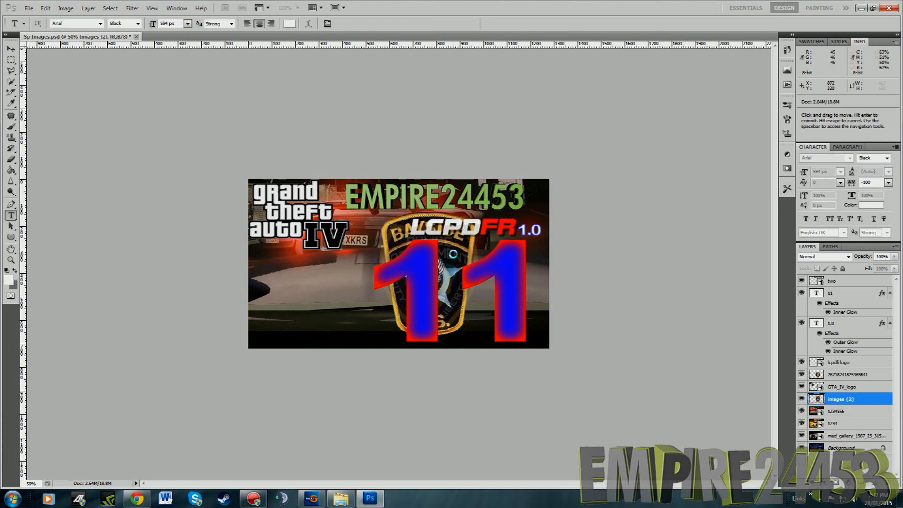
left_click(802, 375)
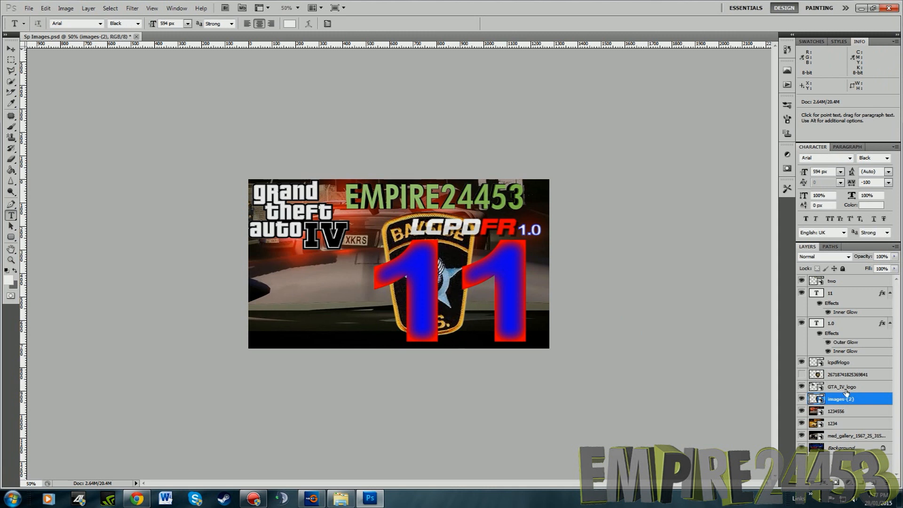
Reduce the Bayside badge layer's opacity to 23% and hide the red-lit background layer to reveal the police car scene
double_click(870, 399)
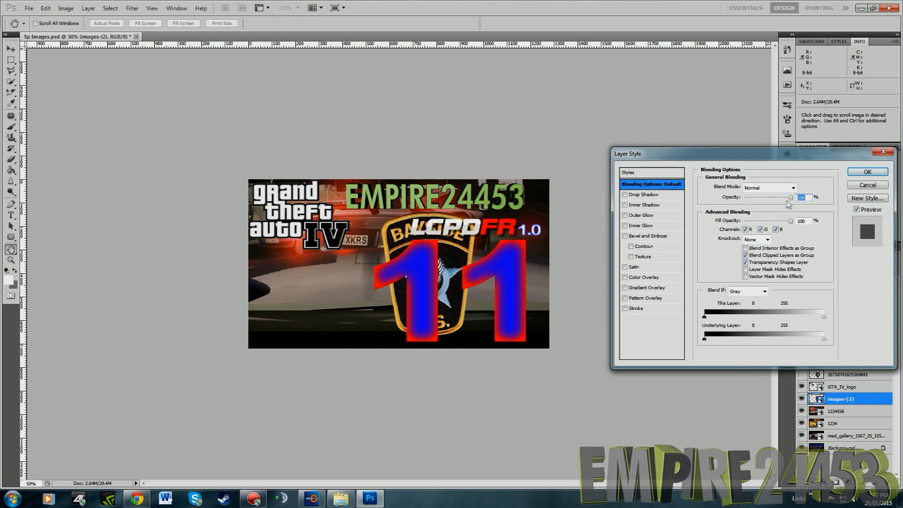
left_click_drag(792, 200, 758, 201)
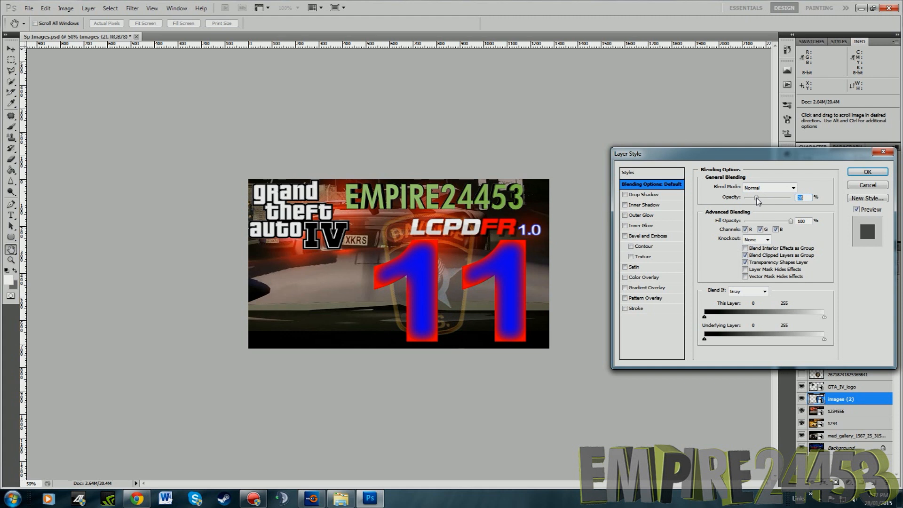
left_click(868, 173)
key("t")
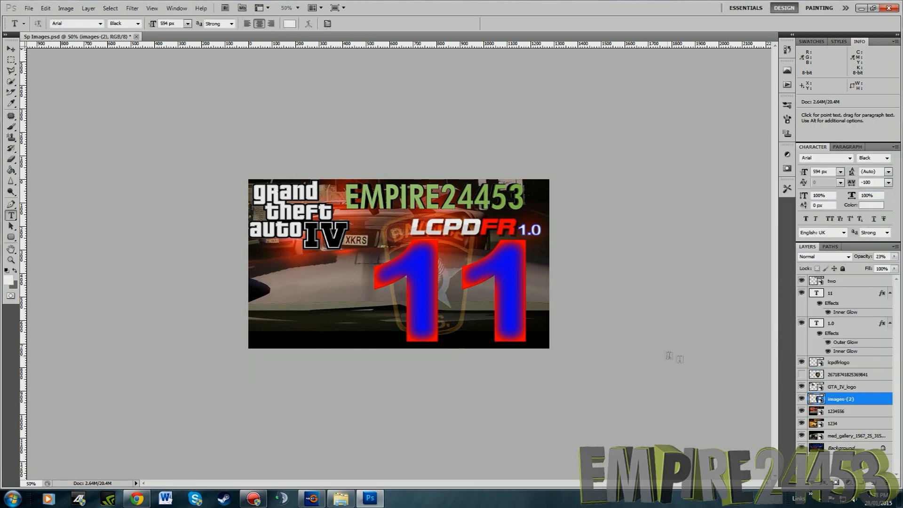
left_click(802, 412)
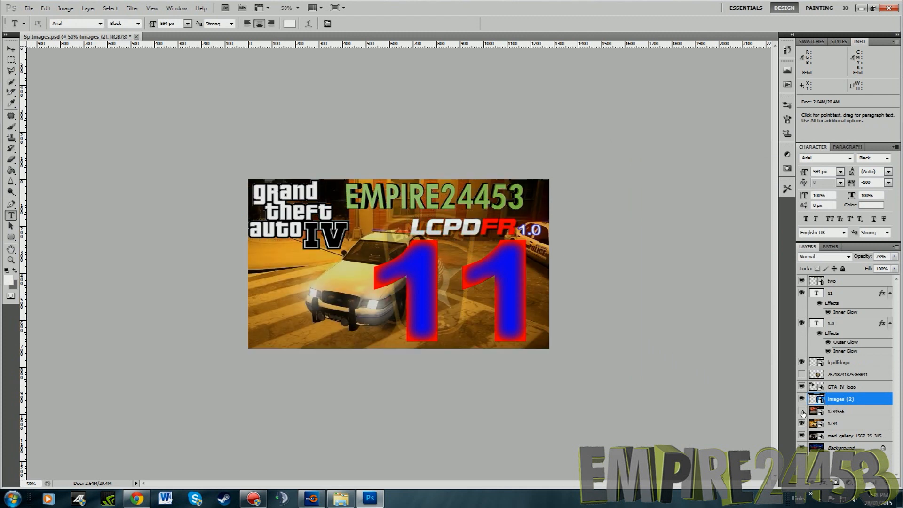
Prepare the thumbnail for web export as a JPEG at Maximum quality
left_click(29, 9)
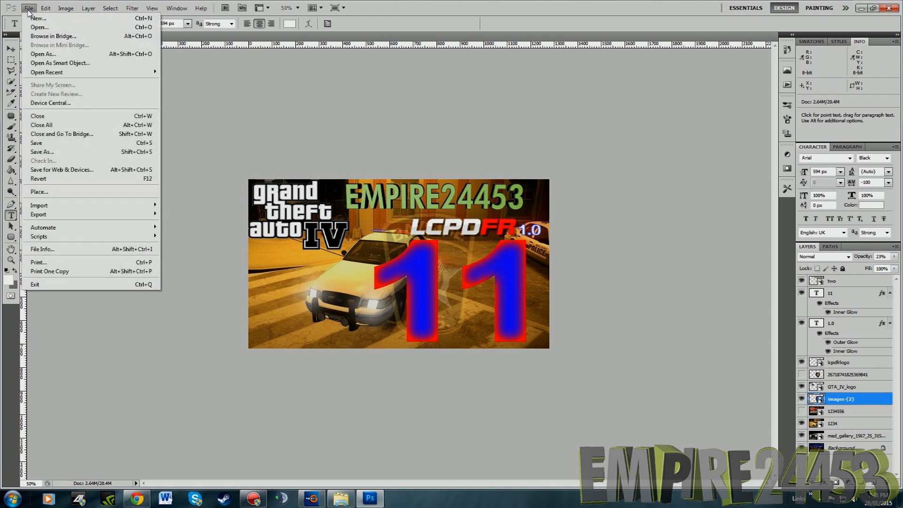
left_click(64, 169)
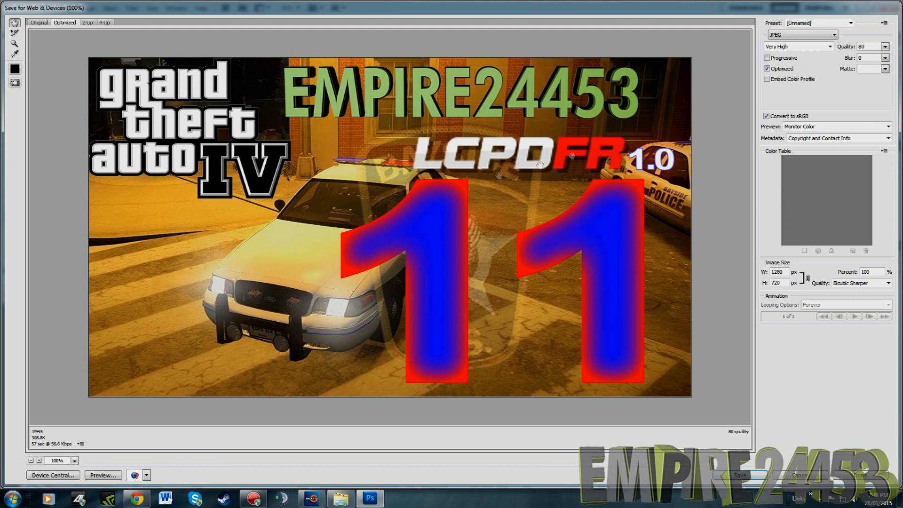
left_click(803, 34)
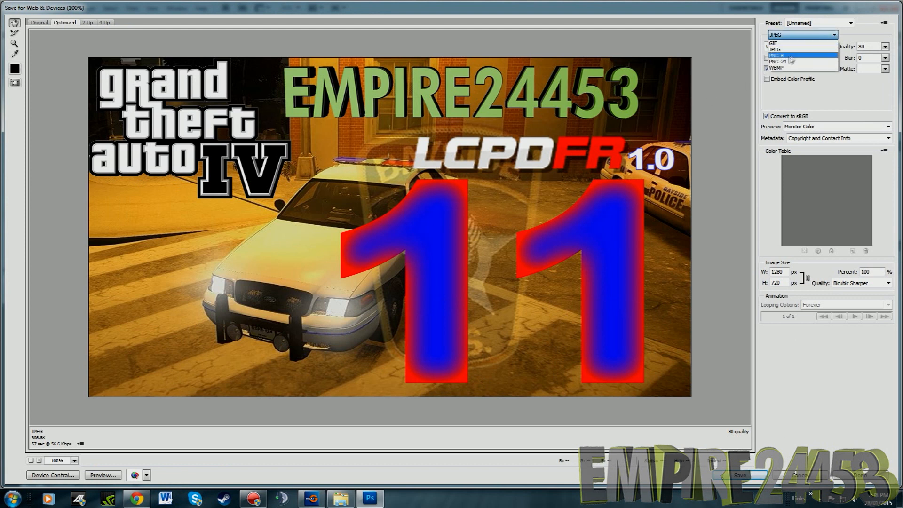
left_click(790, 55)
left_click(823, 47)
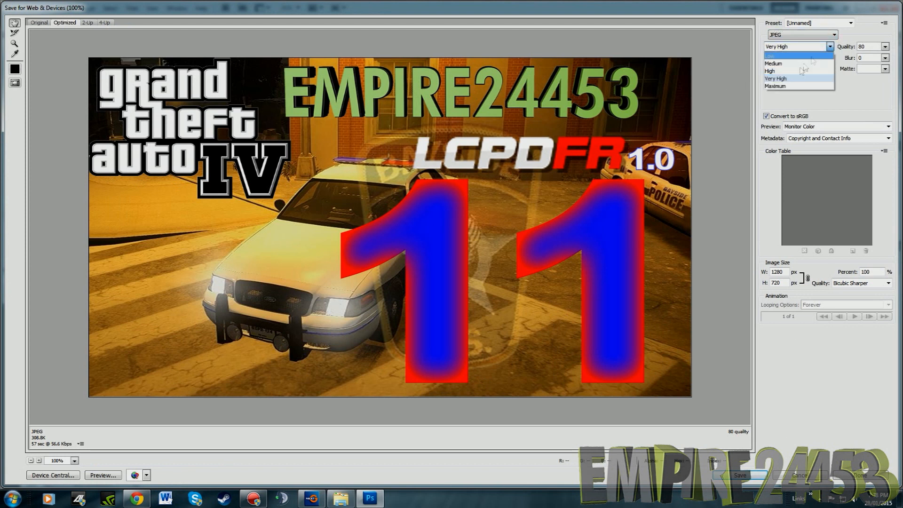
left_click(780, 88)
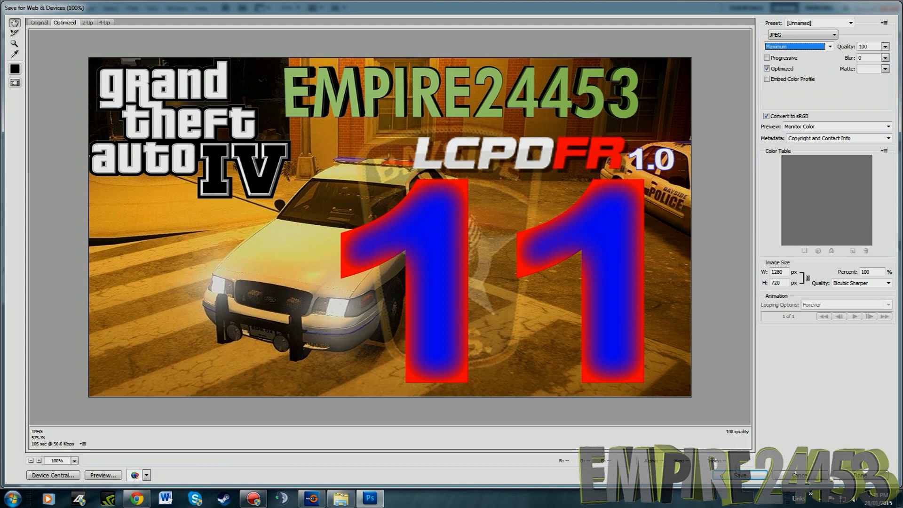
Save the exported thumbnail as 11 in the LCPDFR SP folder
left_click(741, 476)
left_click(297, 237)
left_click(307, 221)
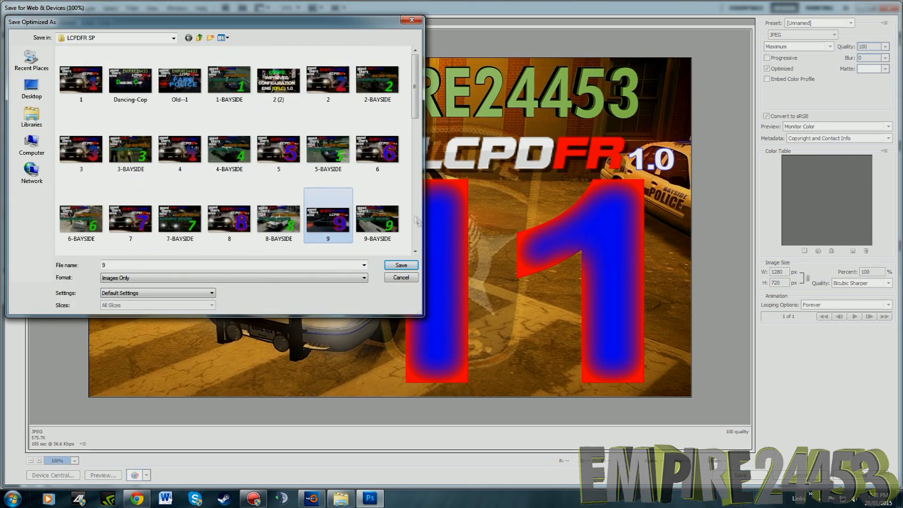
scroll(277, 237, "down", 3)
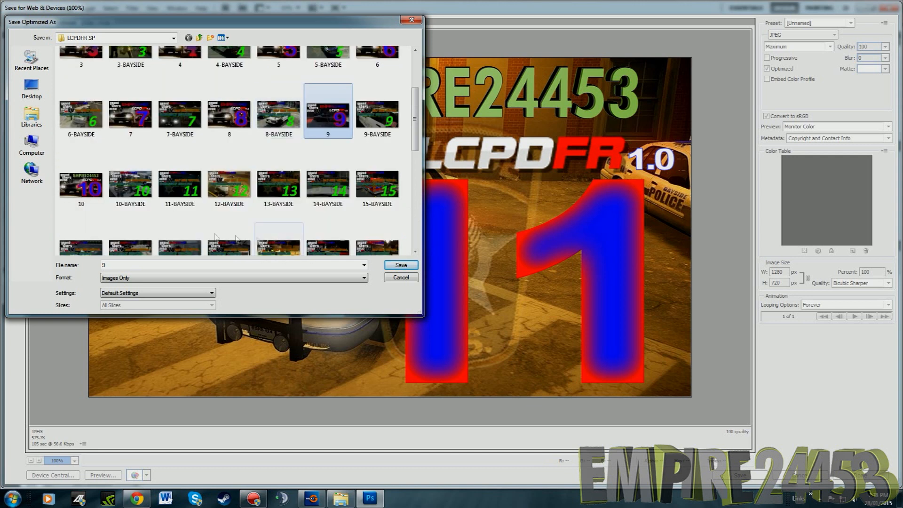
left_click(88, 187)
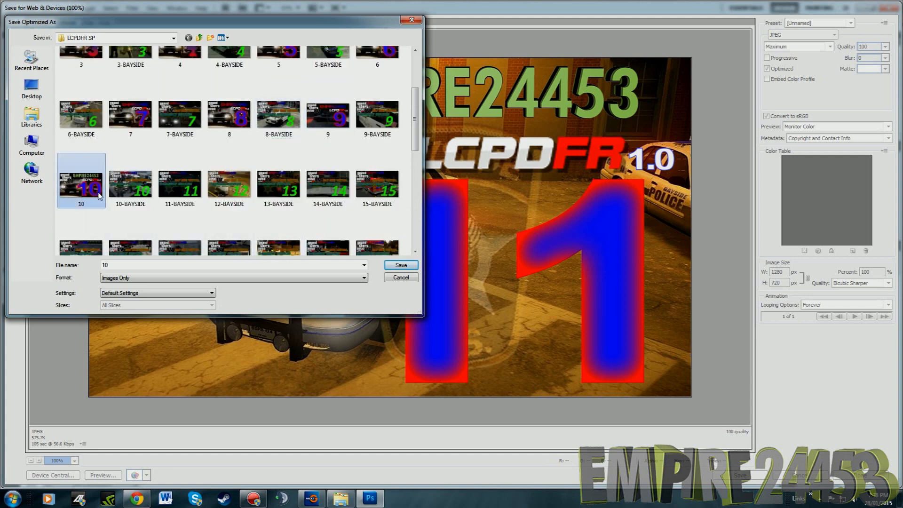
double_click(122, 265)
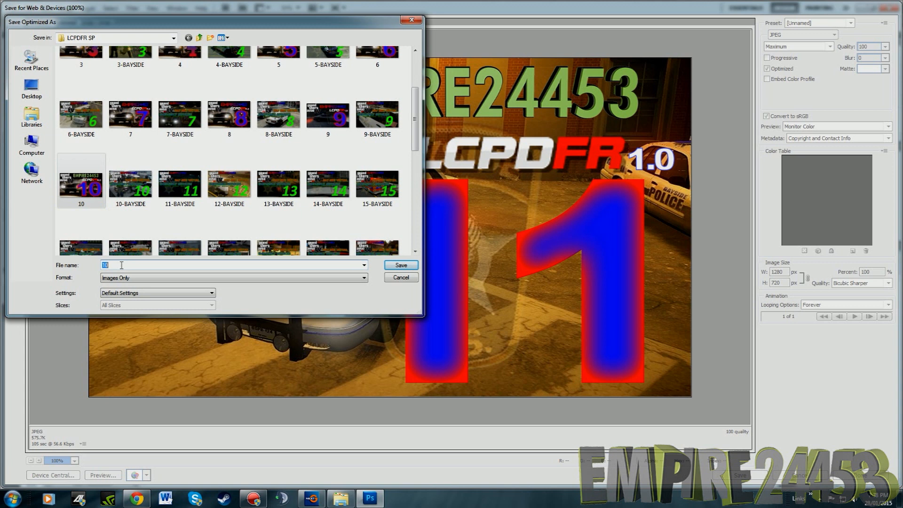
type("11")
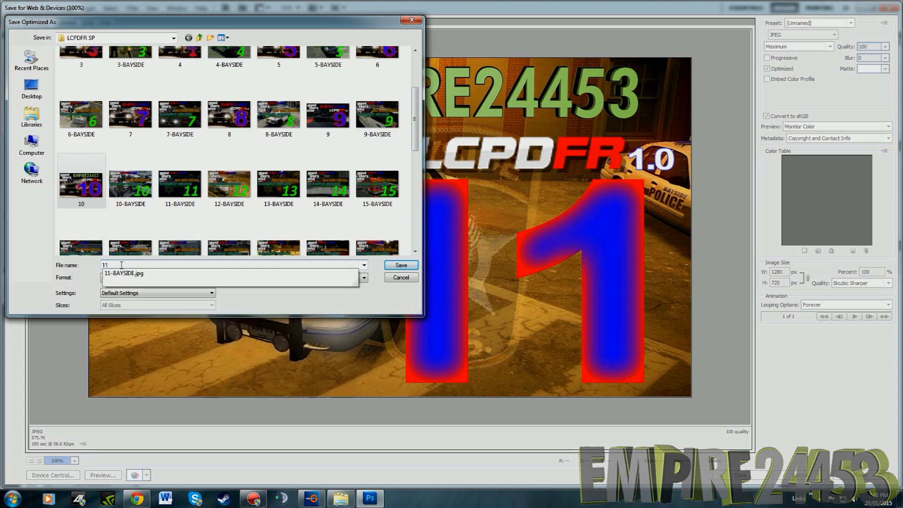
left_click(402, 265)
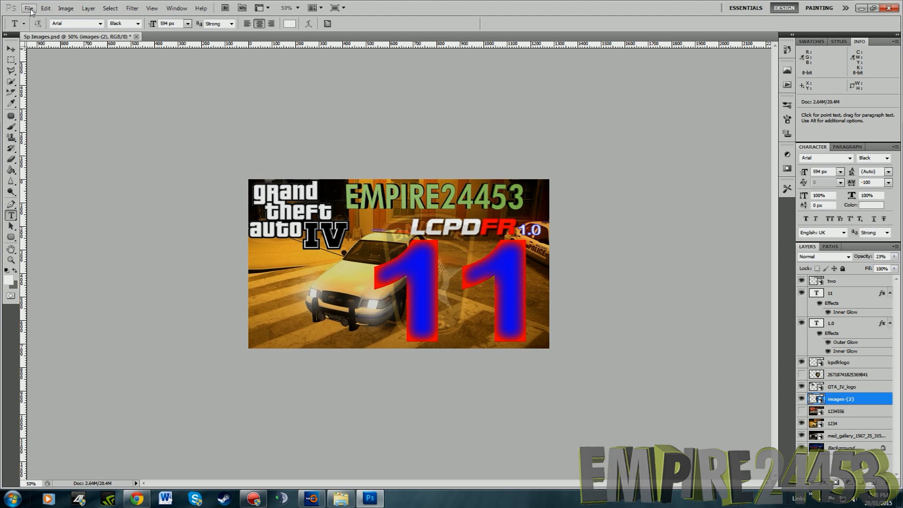
Compare the thumbnail with the Bayside badge hidden and shown, and close the image editor
left_click(804, 399)
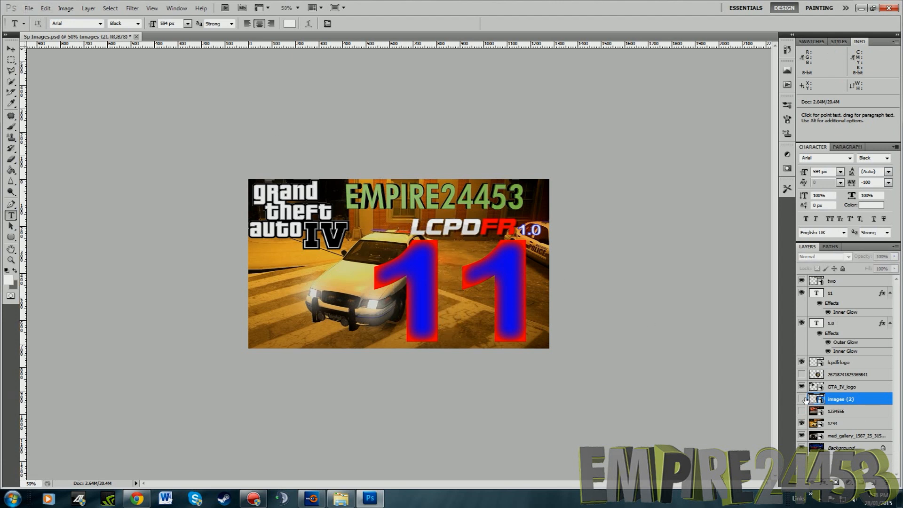
left_click(804, 399)
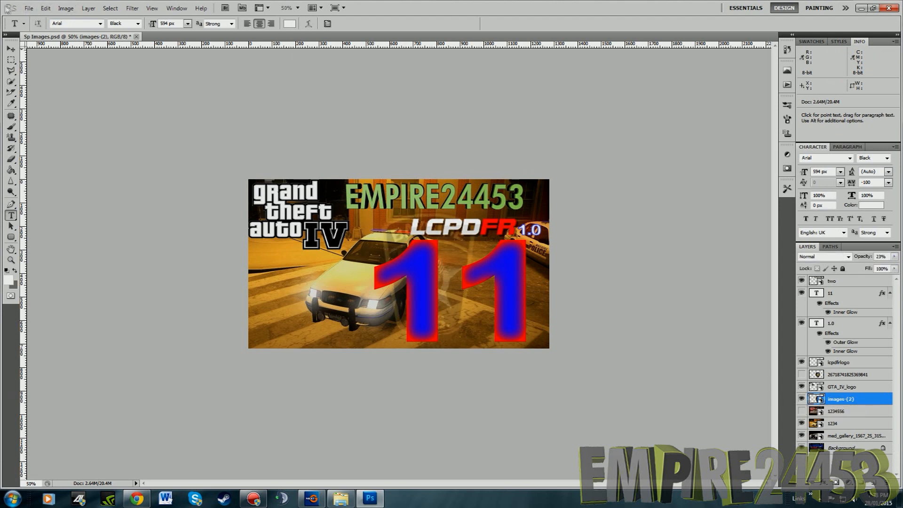
left_click(29, 8)
left_click(379, 139)
left_click(885, 8)
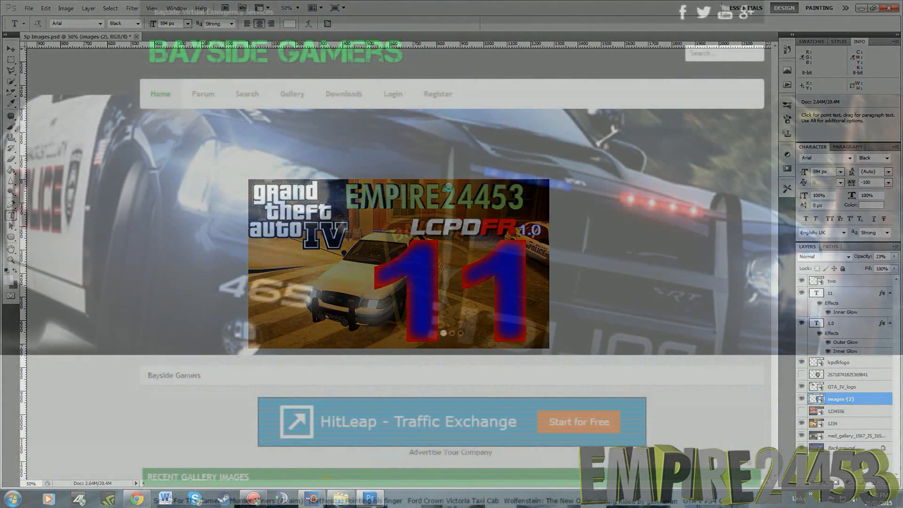
left_click(450, 190)
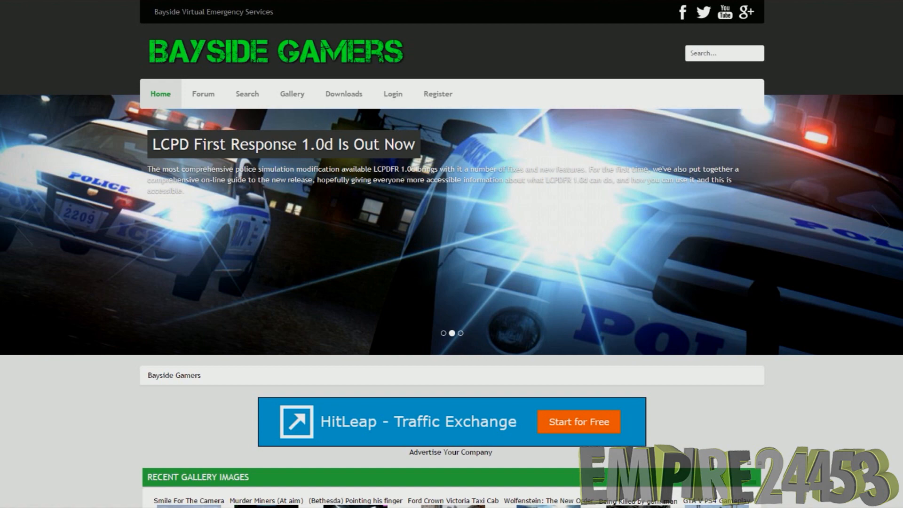
Look through the Bayside Gamers home page, from the recent gallery images and news posts down to the recent topics and footer
scroll(452, 254, "down", 1)
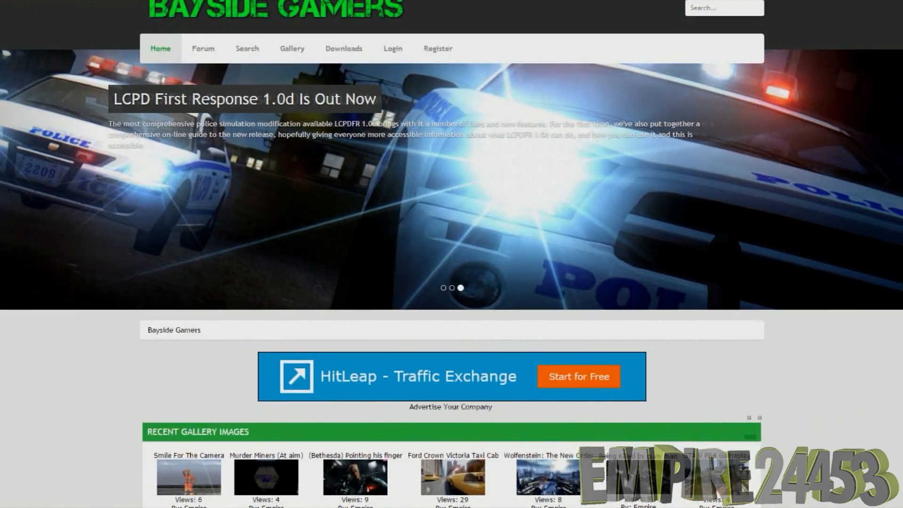
scroll(452, 254, "down", 3)
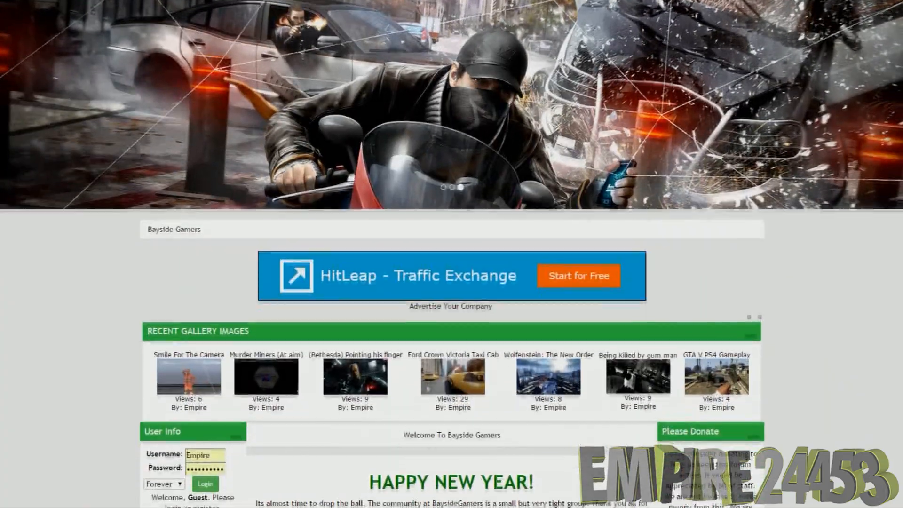
scroll(452, 254, "down", 3)
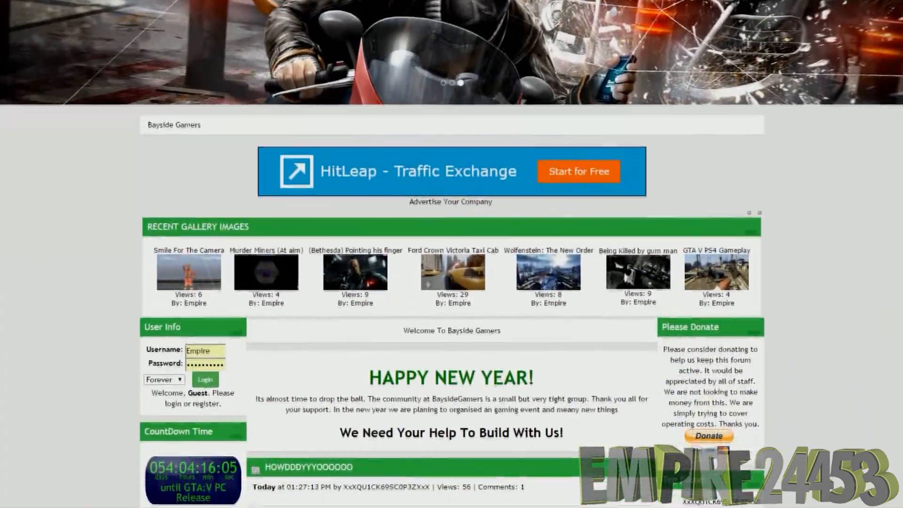
scroll(452, 254, "down", 2)
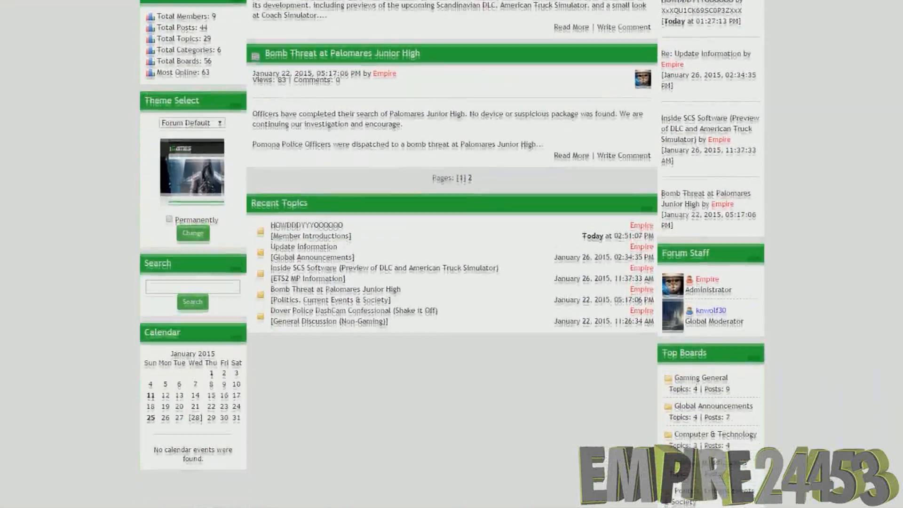
scroll(452, 254, "down", 2)
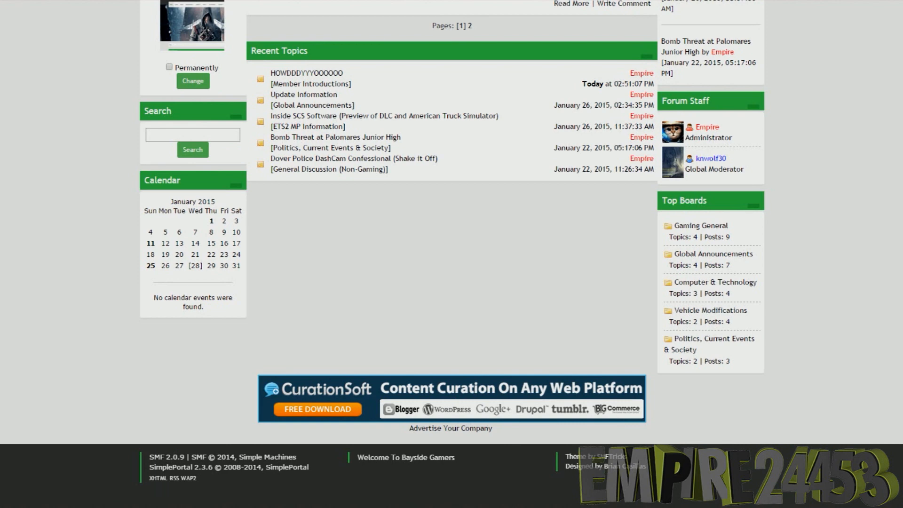
scroll(452, 254, "up", 2)
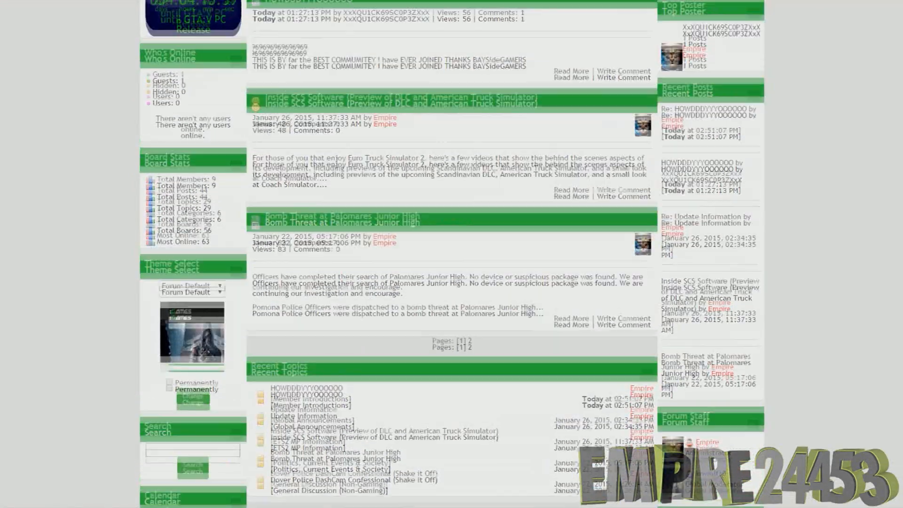
scroll(451, 254, "up", 4)
scroll(452, 254, "up", 7)
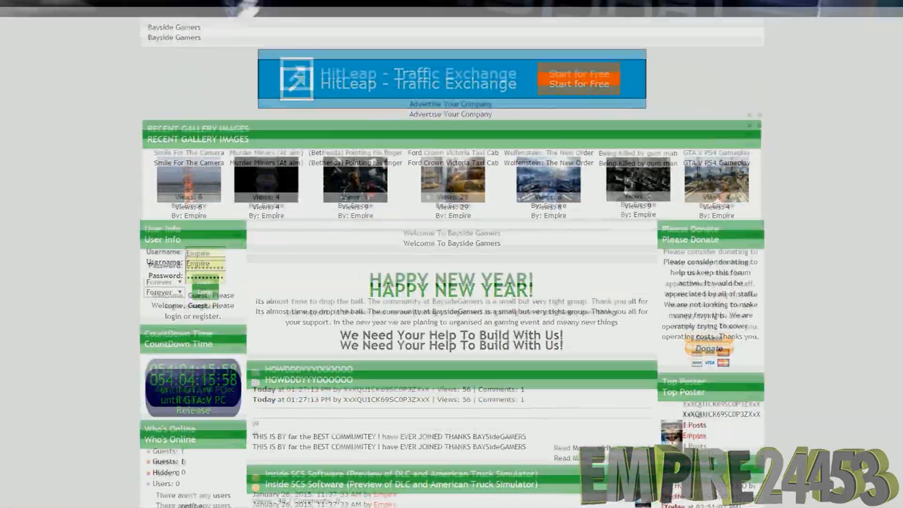
scroll(452, 254, "up", 8)
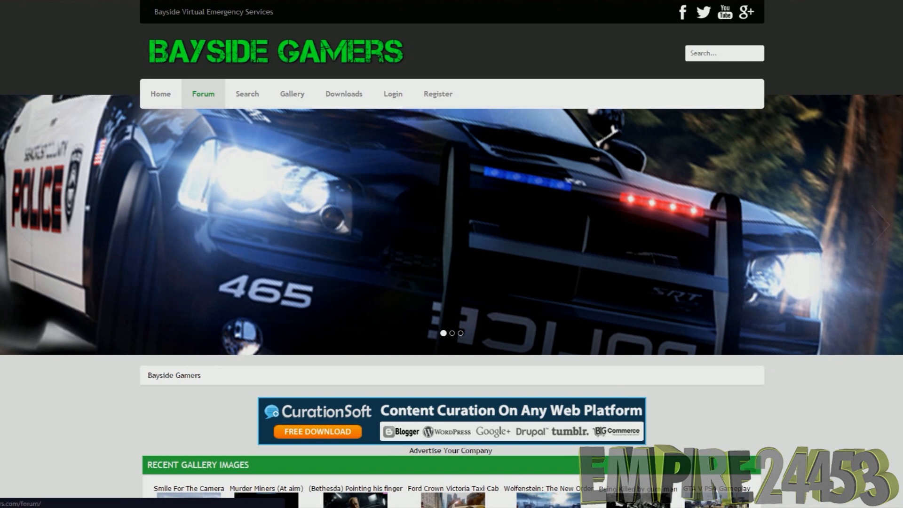
Open the Bayside Gamers forum and look through its community, Grand Theft Auto, Euro Truck Simulator 2 and gaming boards
scroll(452, 254, "down", 1)
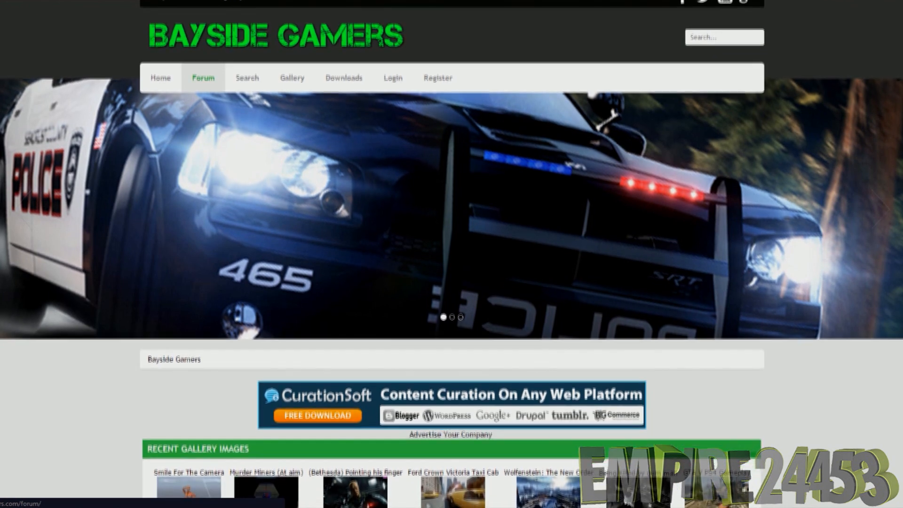
scroll(452, 254, "down", 1)
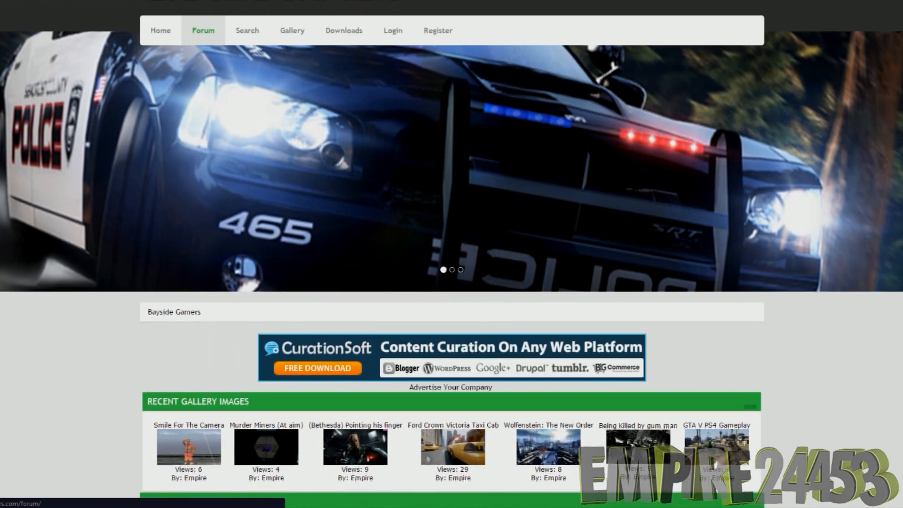
scroll(452, 254, "down", 2)
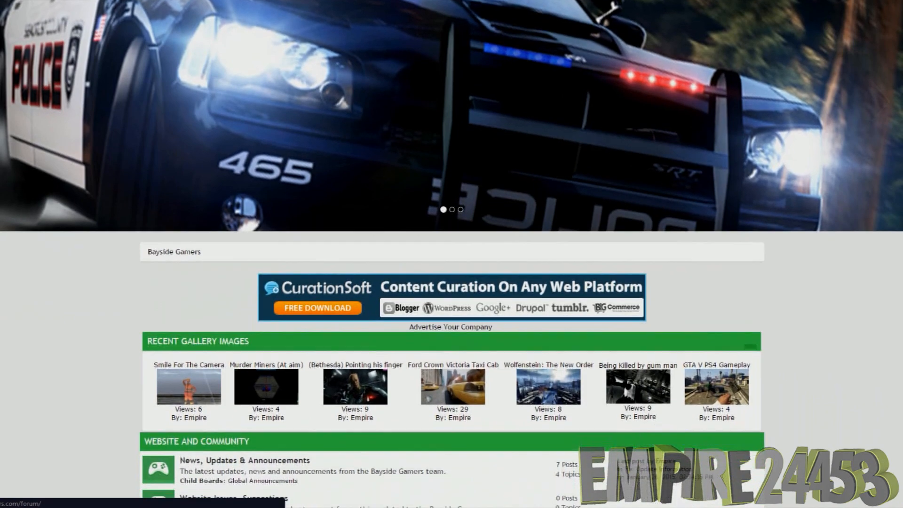
scroll(452, 254, "down", 2)
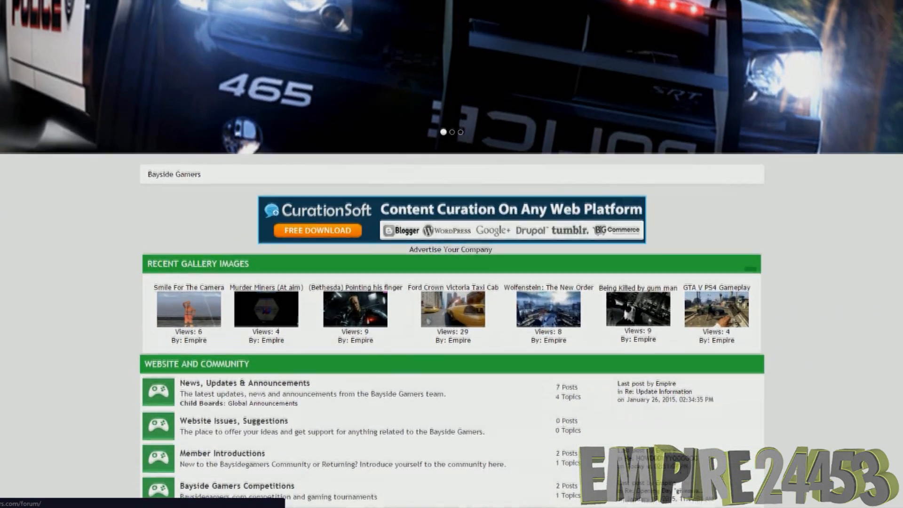
scroll(452, 254, "down", 3)
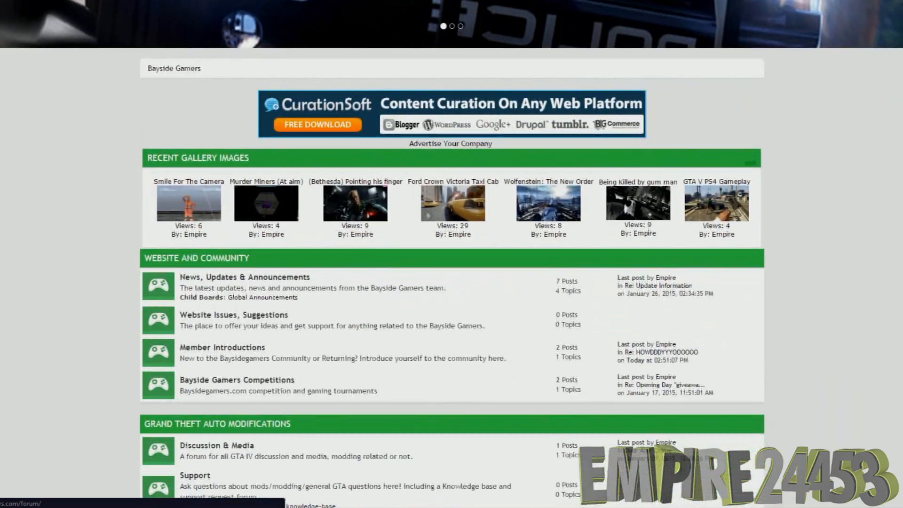
scroll(452, 254, "down", 3)
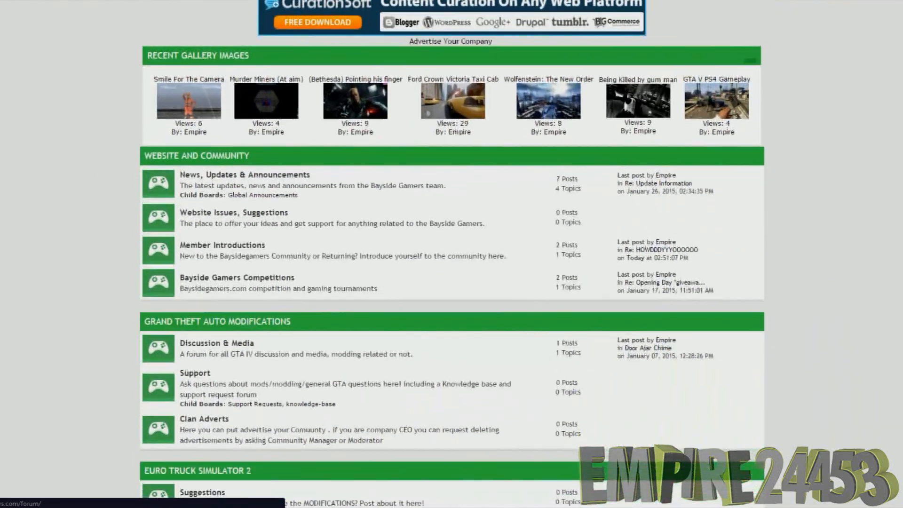
scroll(452, 254, "down", 3)
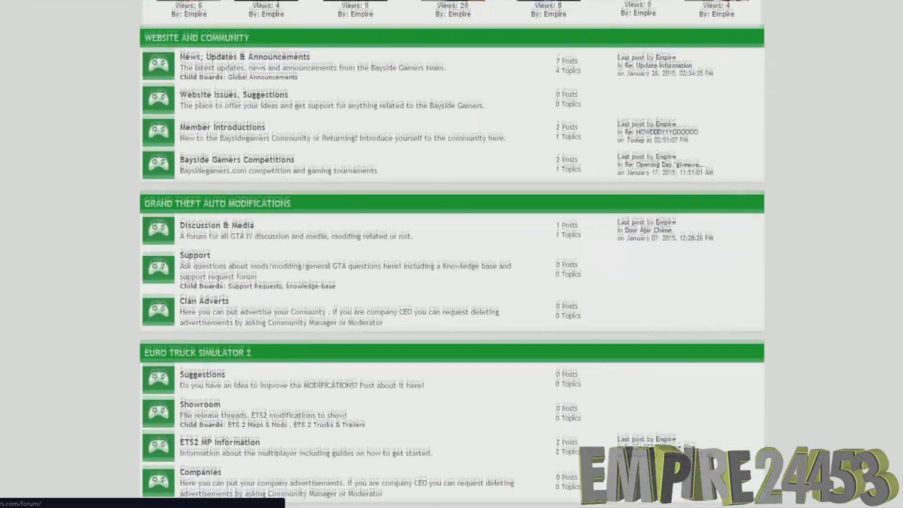
scroll(451, 254, "down", 3)
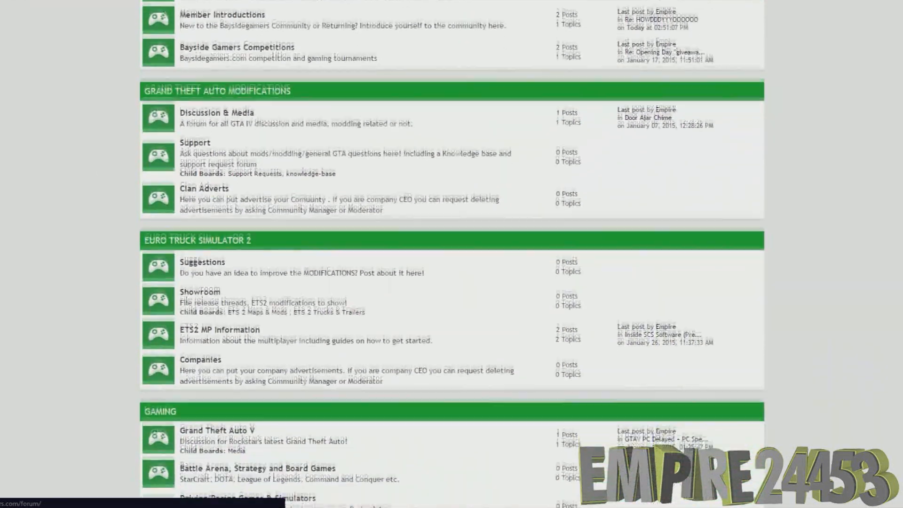
scroll(452, 254, "down", 3)
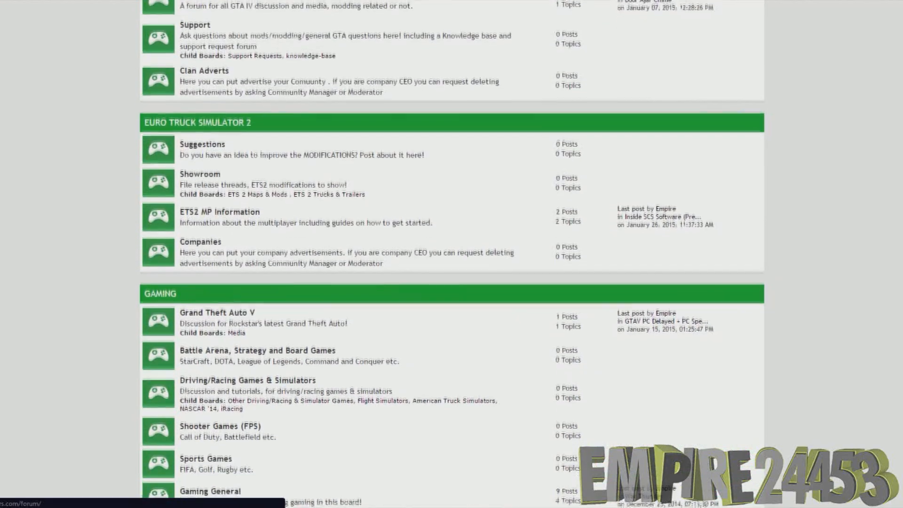
Look through the remaining forum boards, from Euro Truck Simulator 2 and Gaming to Non-Gaming Related and the Info Center
scroll(451, 254, "down", 3)
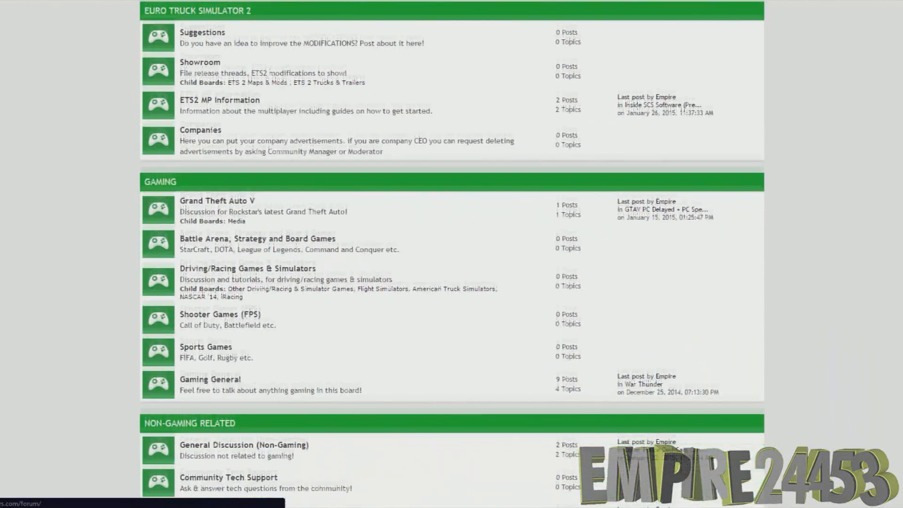
scroll(452, 254, "down", 3)
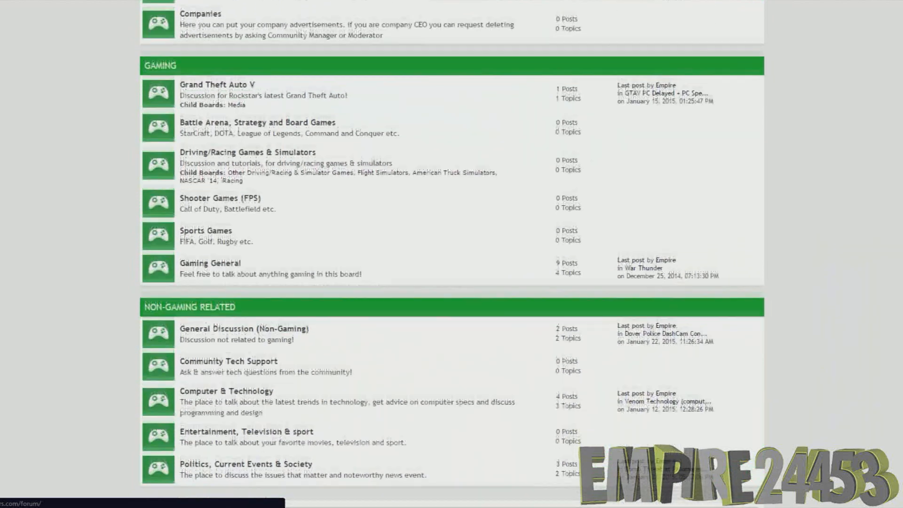
scroll(451, 254, "down", 3)
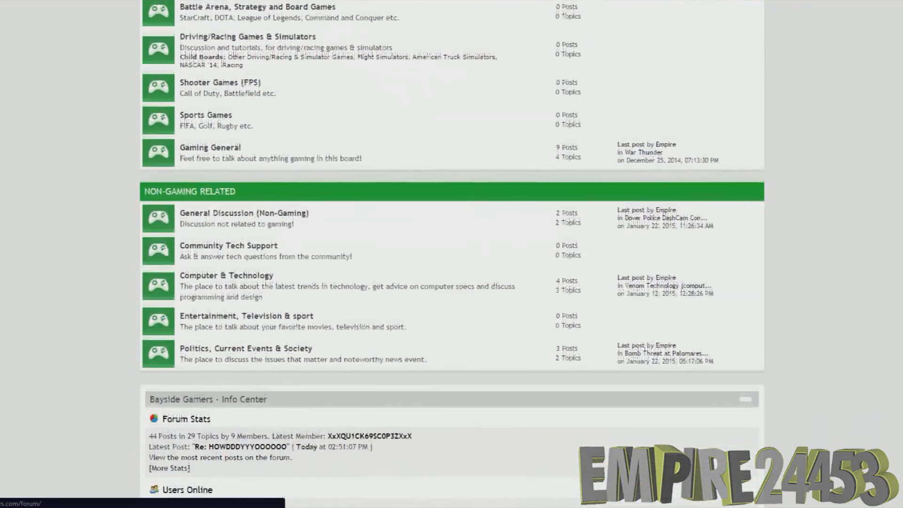
scroll(452, 254, "down", 3)
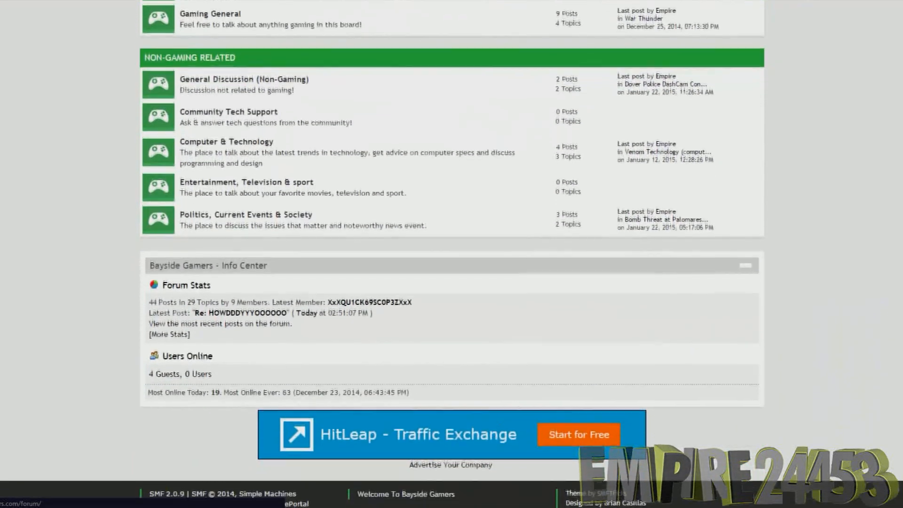
scroll(452, 254, "down", 1)
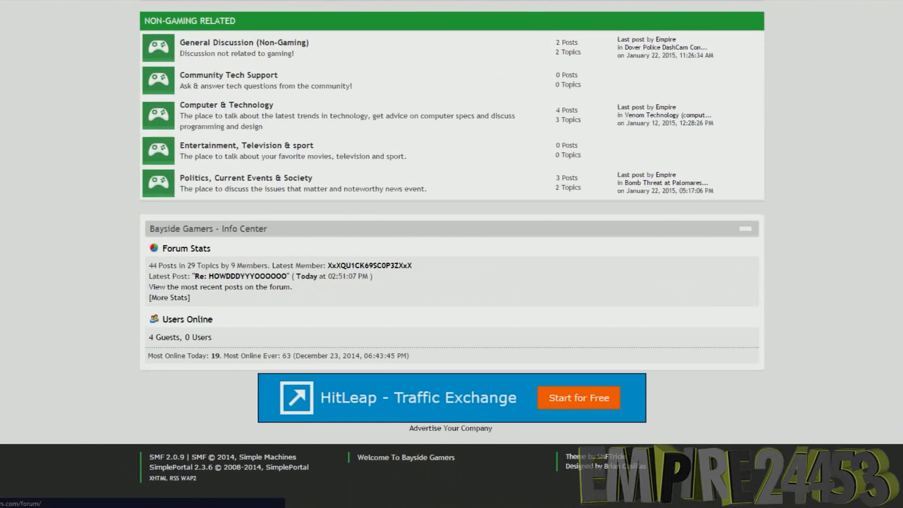
View the forum's Who's Online list of current visitors, and go to the site's Downloads section
left_click(175, 338)
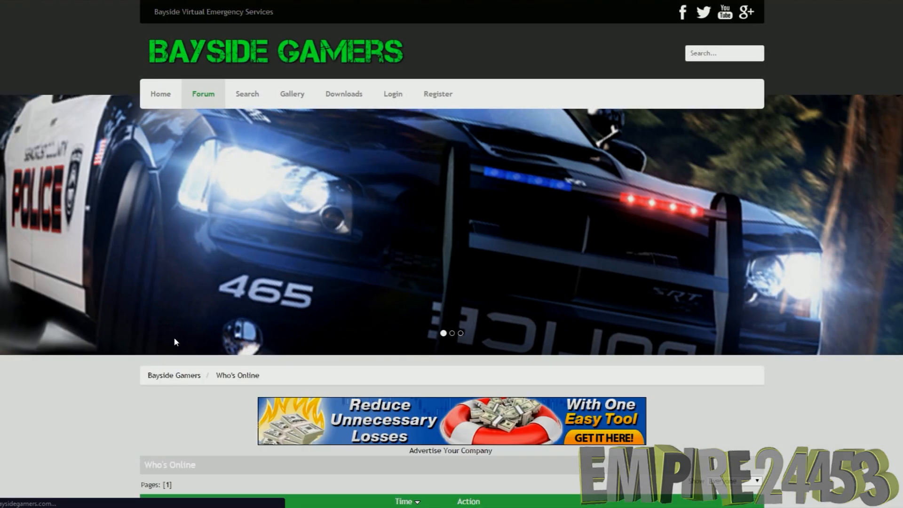
scroll(175, 339, "down", 5)
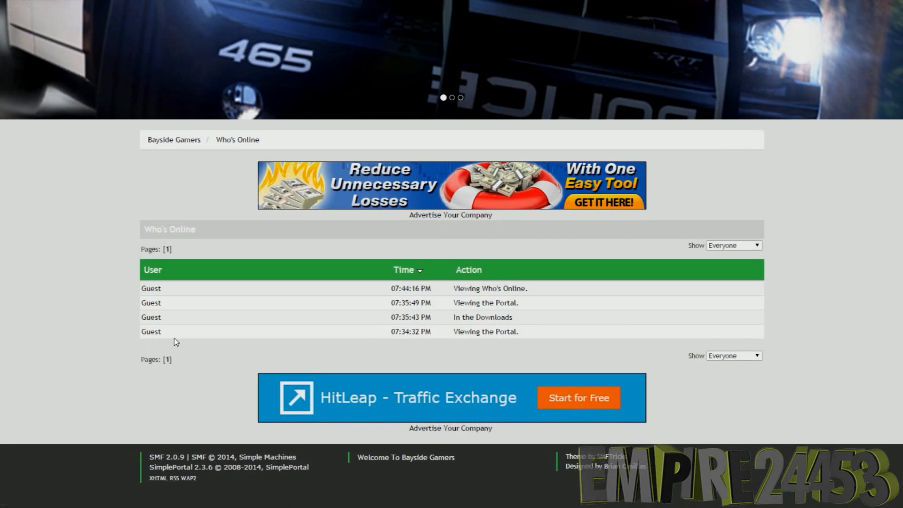
scroll(175, 342, "up", 5)
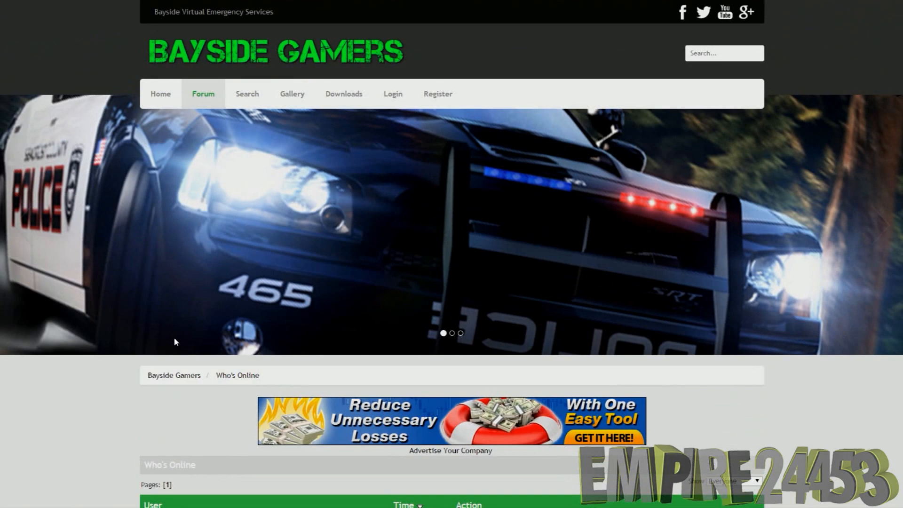
left_click(337, 93)
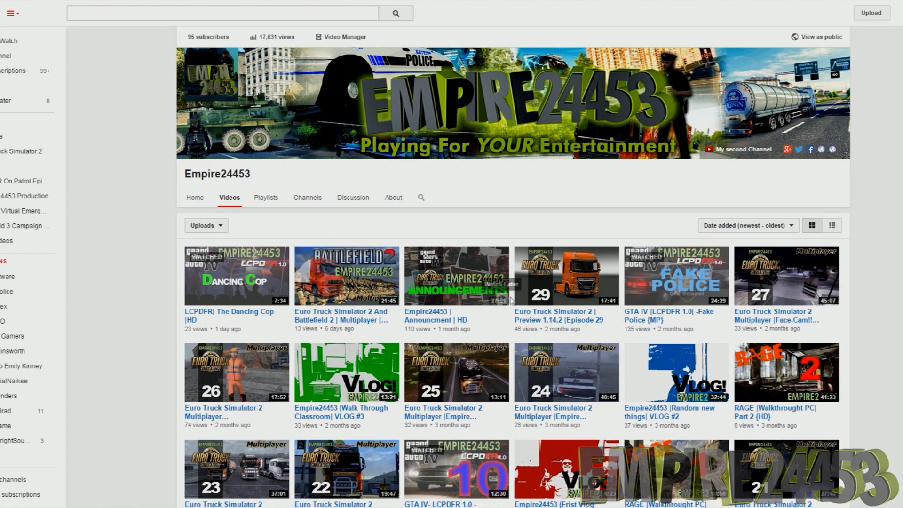
Play the channel's "Euro Truck Simulator 2 And Battlefield 2 | Multiplayer | HD" video from about the nine-minute mark, and open the Empire24453 channel page
left_click(337, 319)
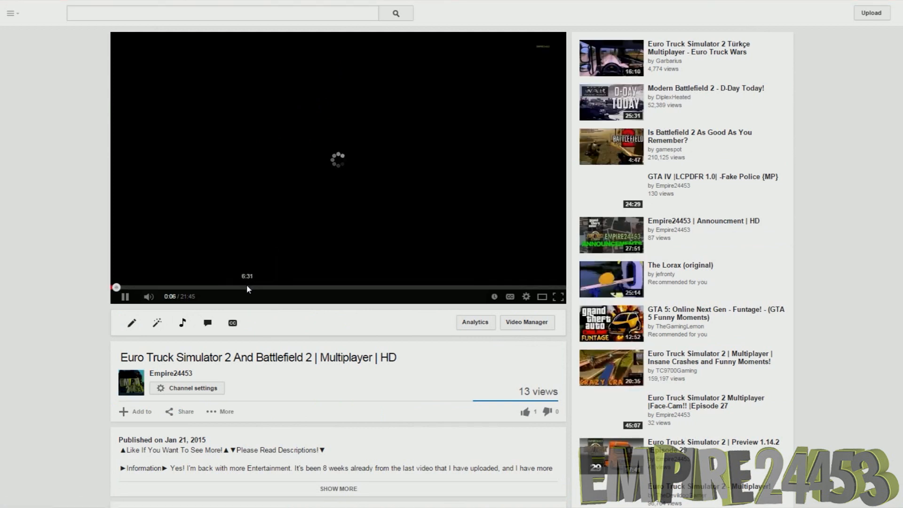
left_click(303, 288)
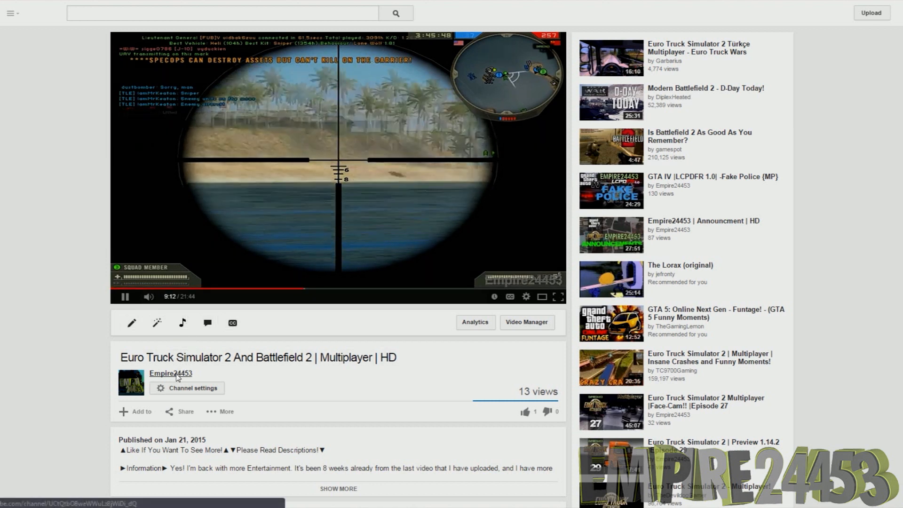
left_click(177, 377)
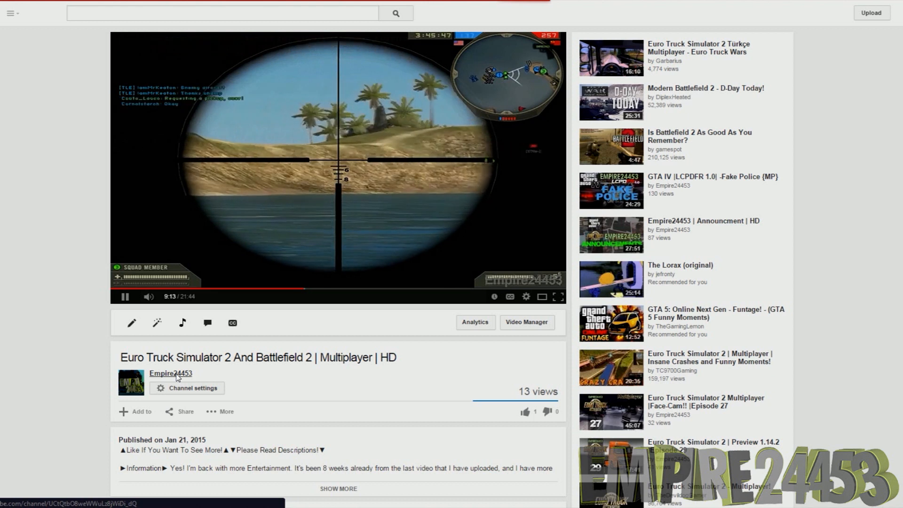
mouse_move(177, 376)
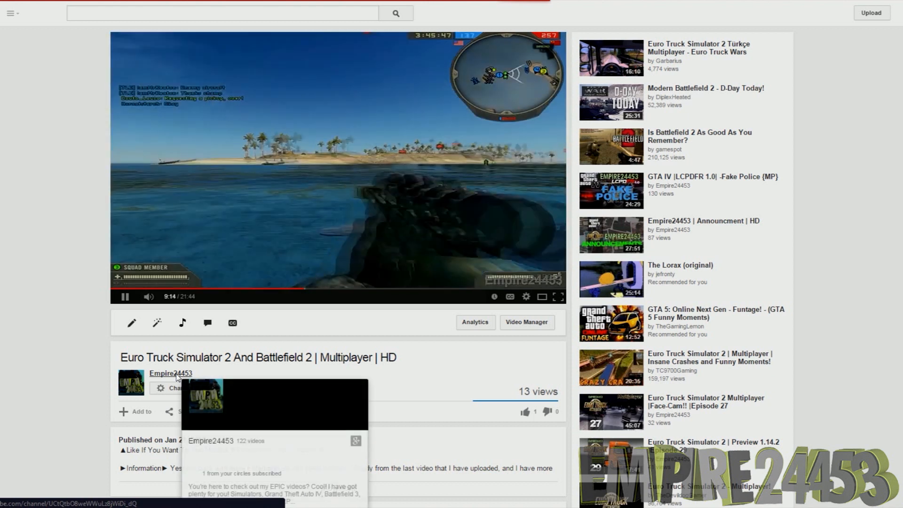